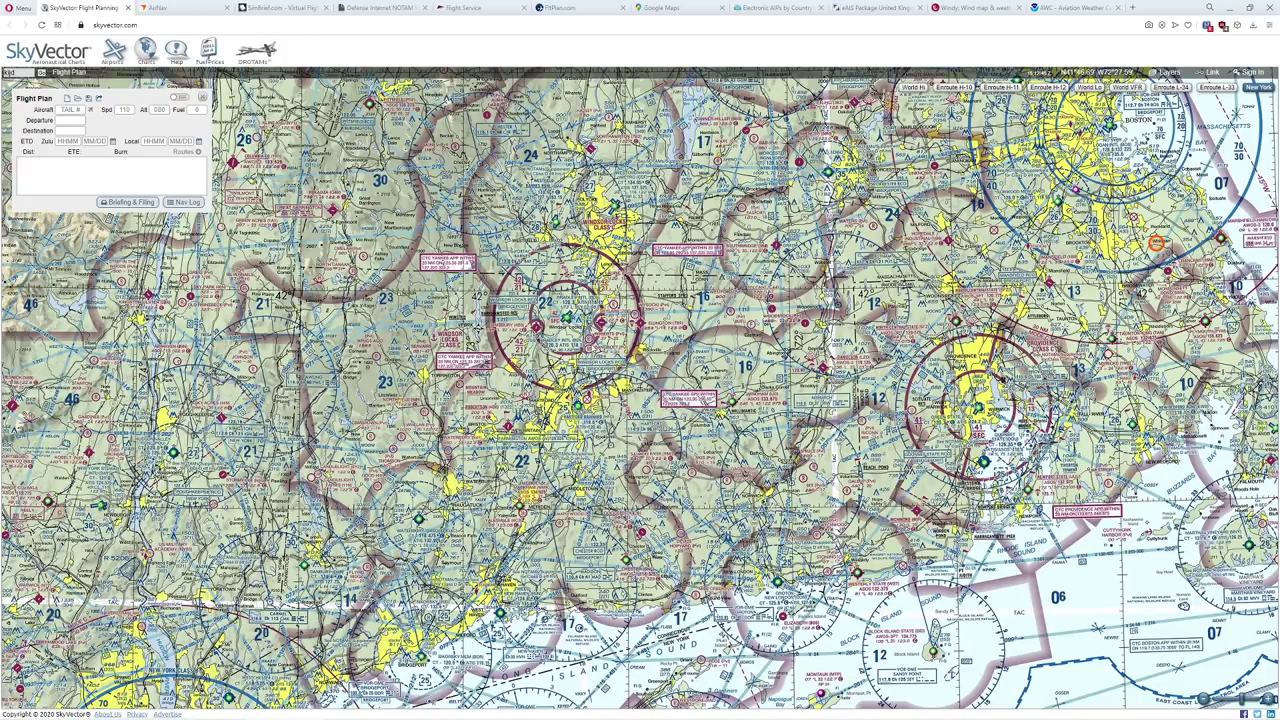
Zoom out and switch SkyVector to the World VFR chart.
{"action": "mouse_move", "coordinate": [592, 348]}
{"action": "scroll", "coordinate": [592, 348], "scroll_direction": "down", "scroll_amount": 1}
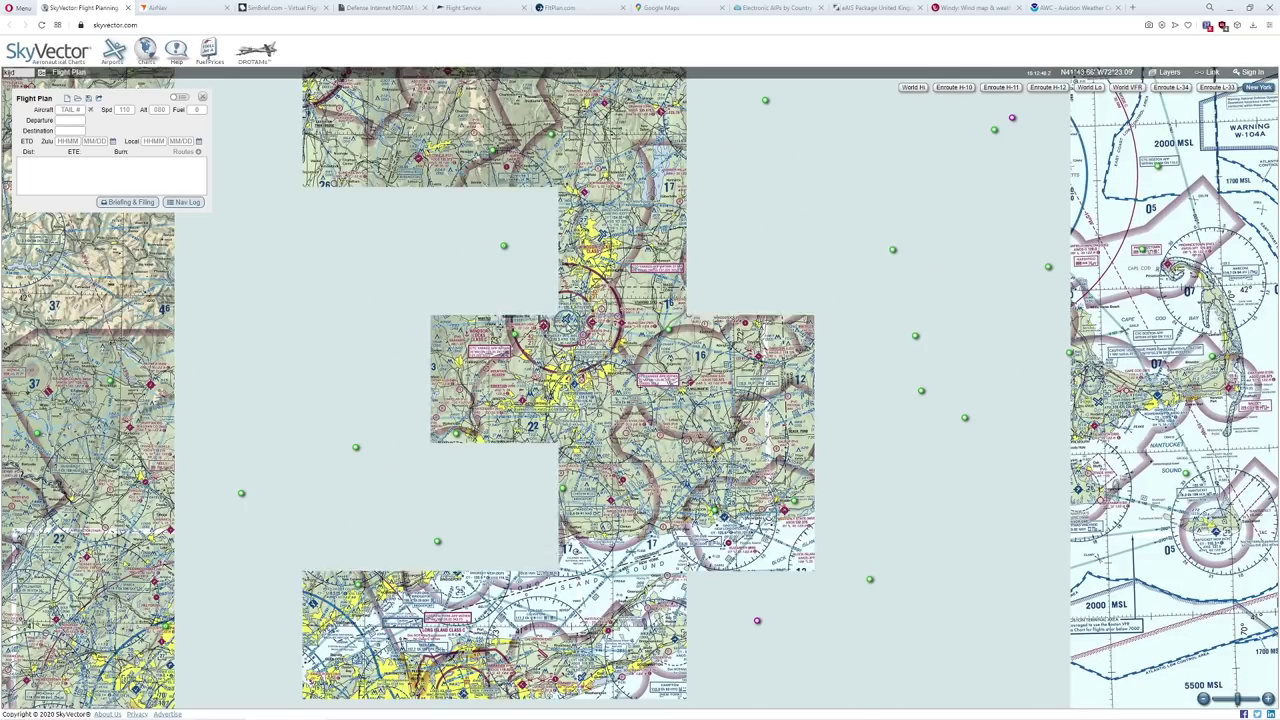
{"action": "scroll", "coordinate": [850, 302], "scroll_direction": "down", "scroll_amount": 2}
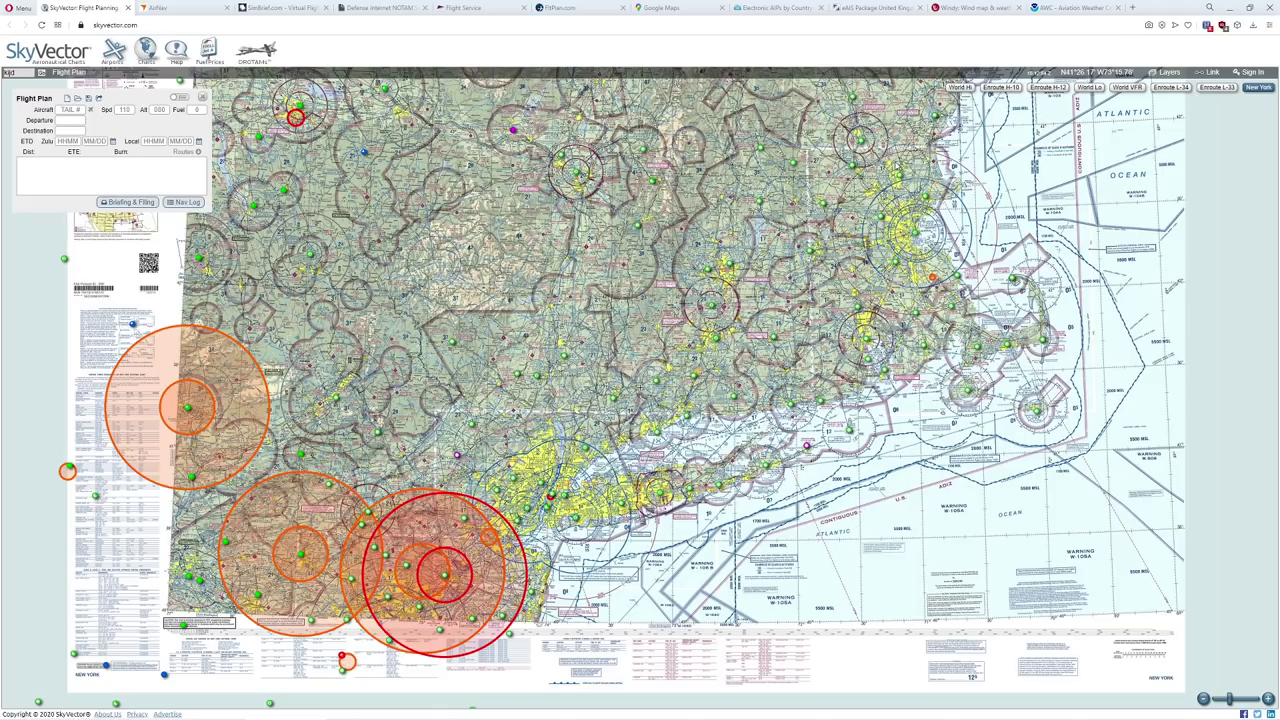
{"action": "left_click", "coordinate": [1127, 87]}
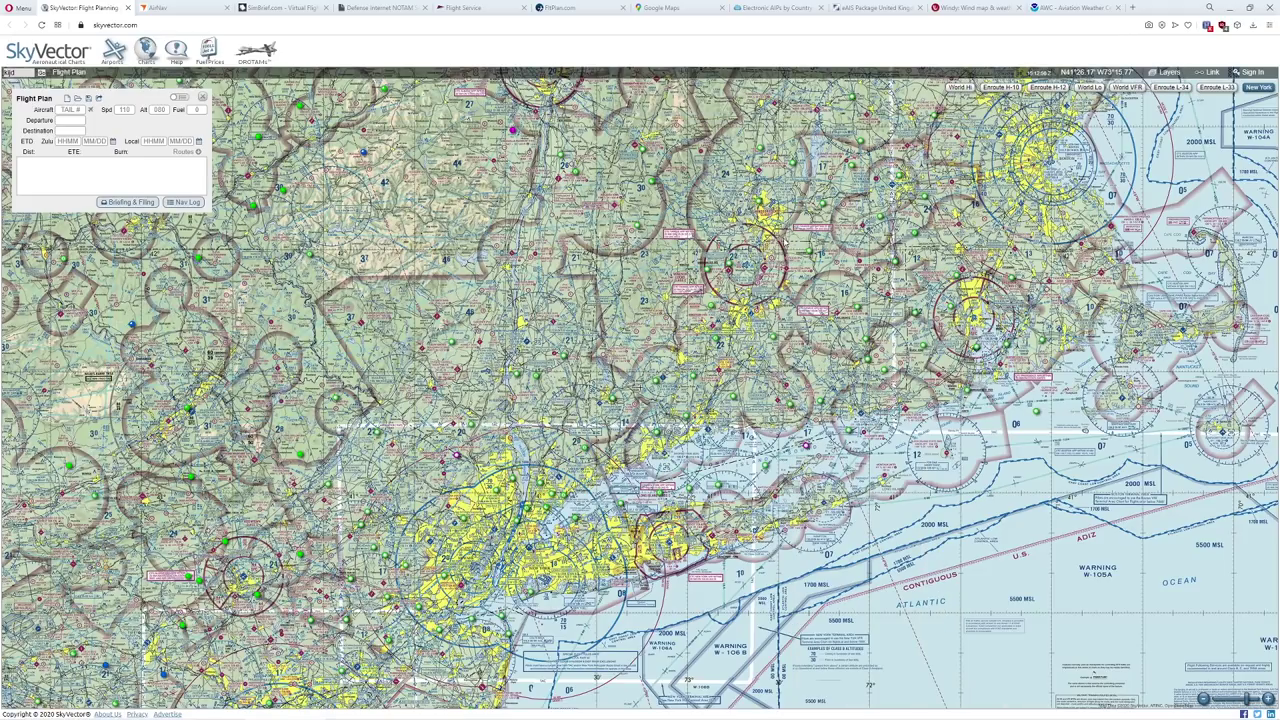
{"action": "scroll", "coordinate": [778, 290], "scroll_direction": "up", "scroll_amount": 1}
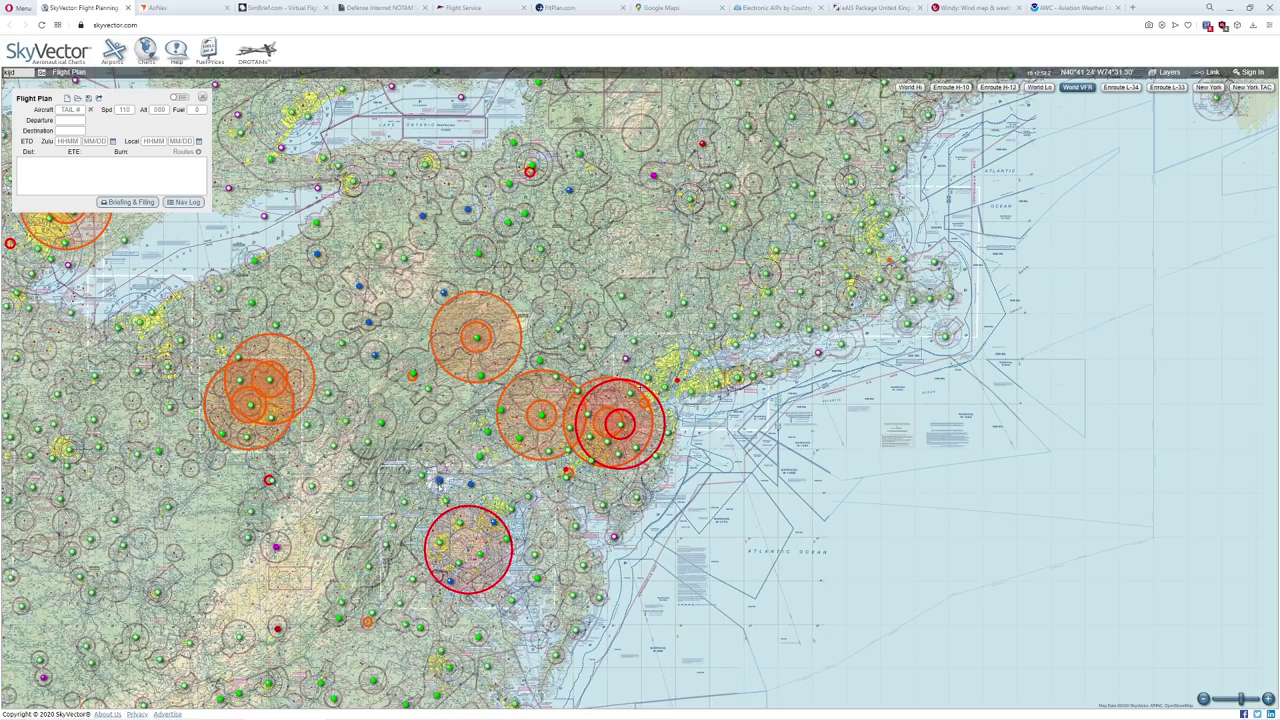
{"action": "scroll", "coordinate": [632, 322], "scroll_direction": "up", "scroll_amount": 1}
{"action": "scroll", "coordinate": [632, 322], "scroll_direction": "down", "scroll_amount": 2}
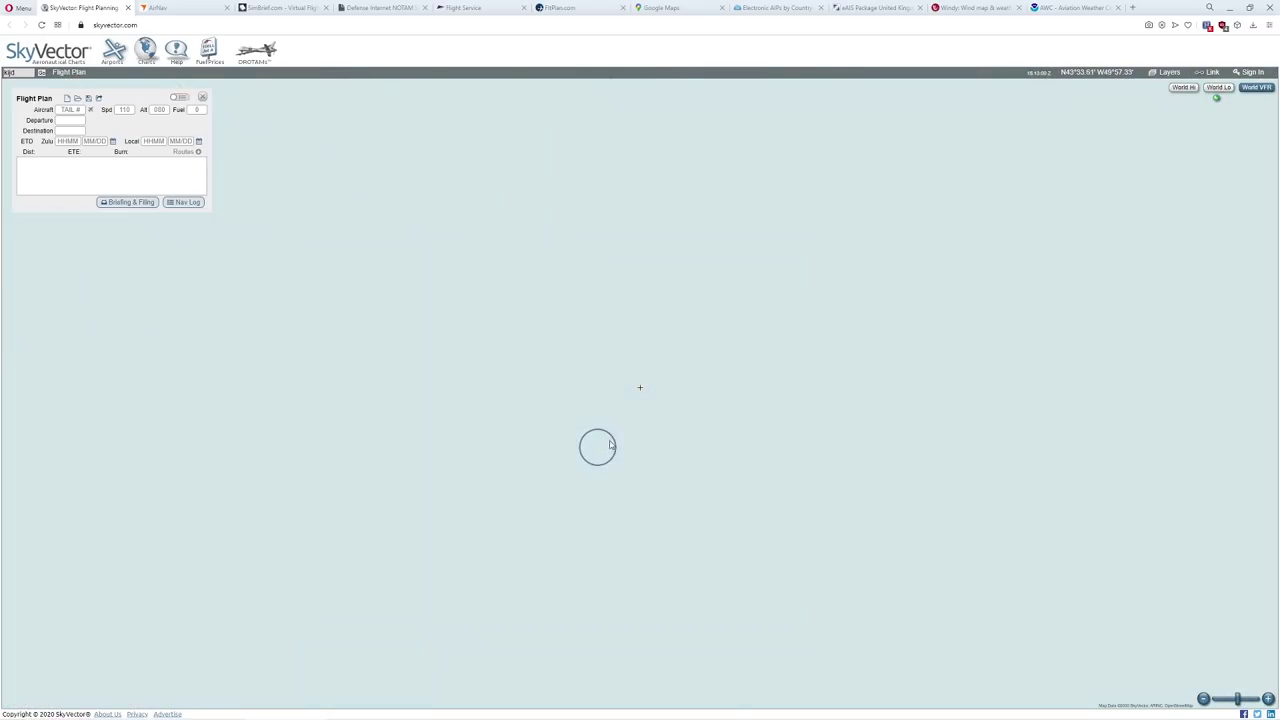
Pan to Europe, zoom in on the Alps, and switch to the World Hi enroute chart.
{"action": "left_click_drag", "start_coordinate": [840, 289], "coordinate": [523, 414]}
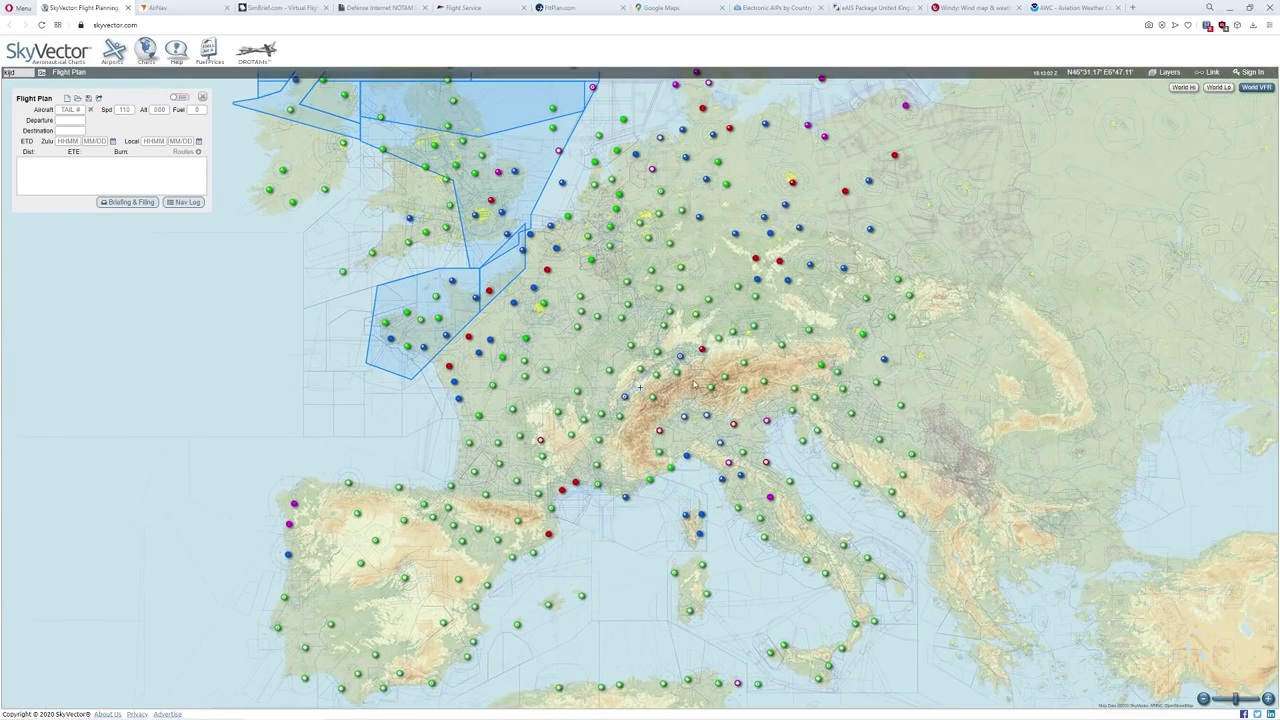
{"action": "scroll", "coordinate": [712, 405], "scroll_direction": "up", "scroll_amount": 3}
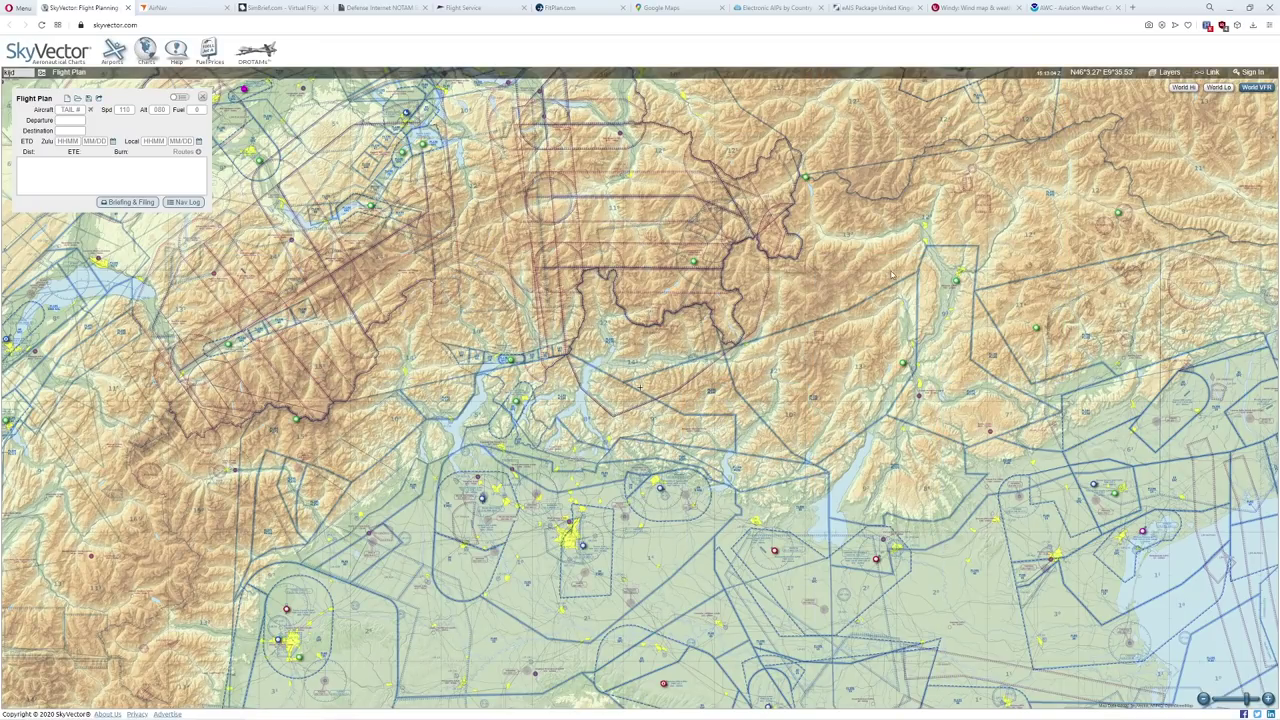
{"action": "left_click_drag", "start_coordinate": [629, 235], "coordinate": [494, 330]}
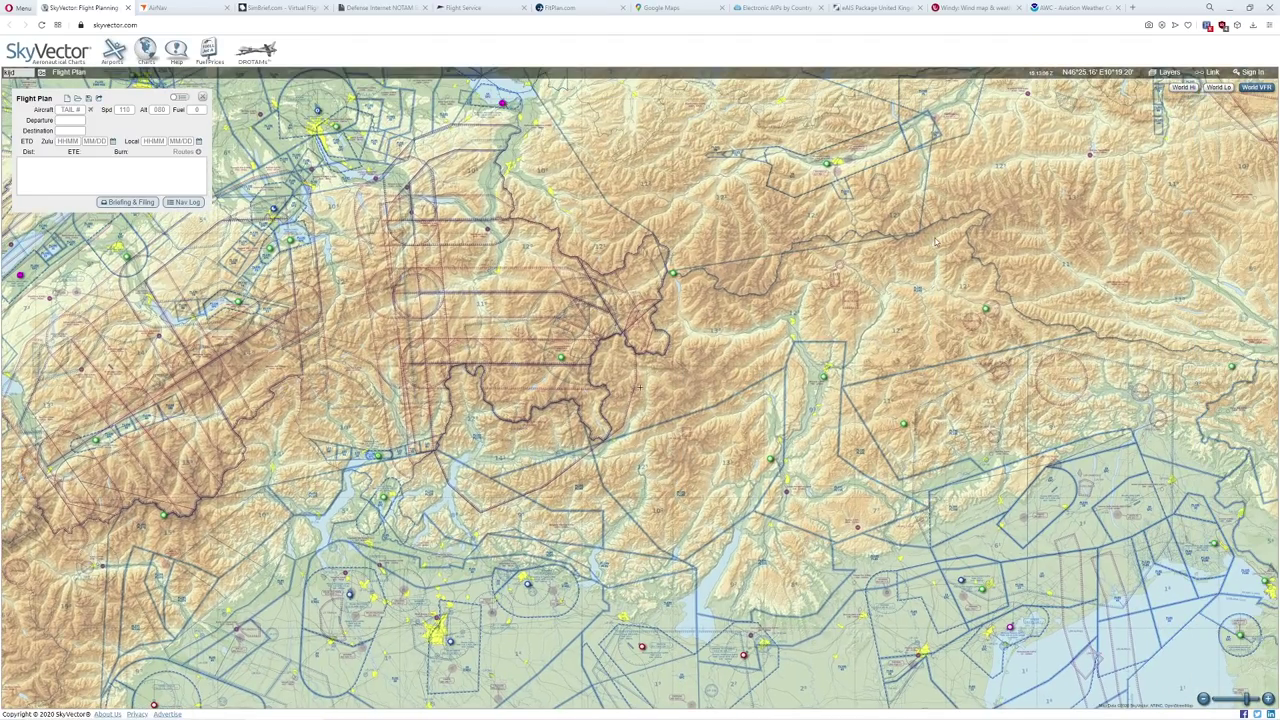
{"action": "left_click", "coordinate": [1184, 87]}
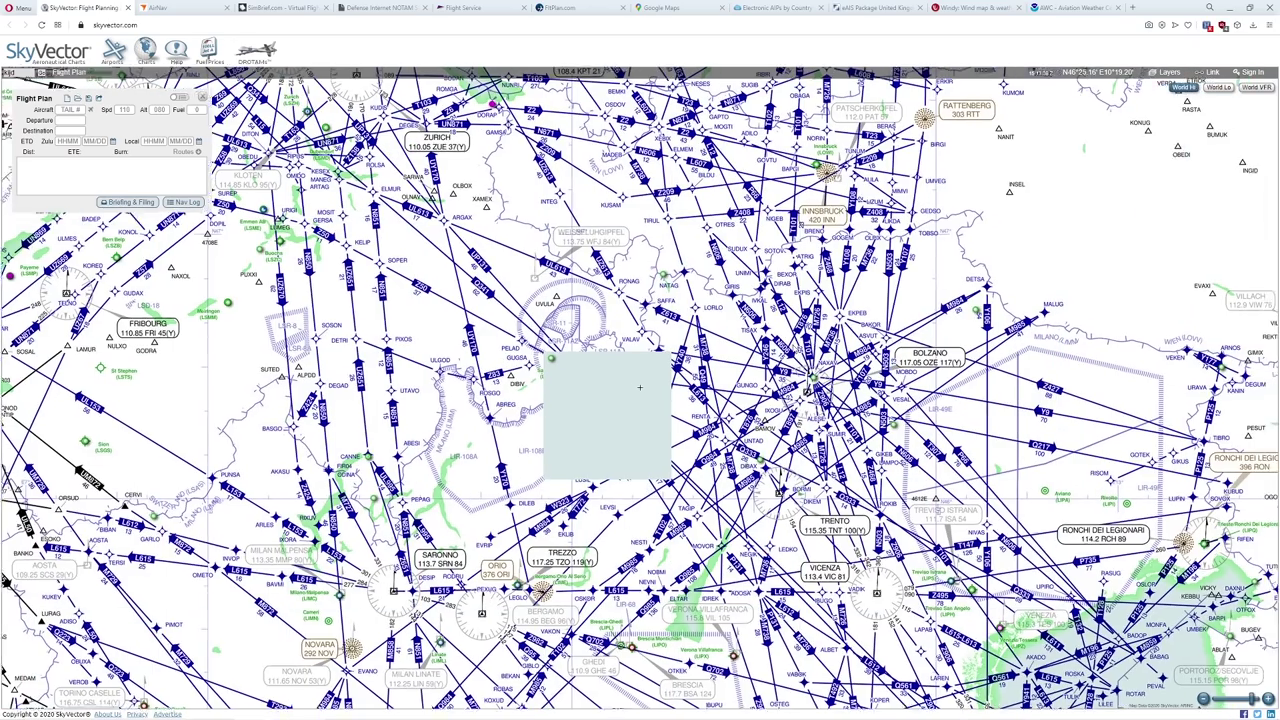
Pan the World Hi chart east past Crimea and the Black Sea, then select the Departure field.
{"action": "scroll", "coordinate": [633, 421], "scroll_direction": "down", "scroll_amount": 3}
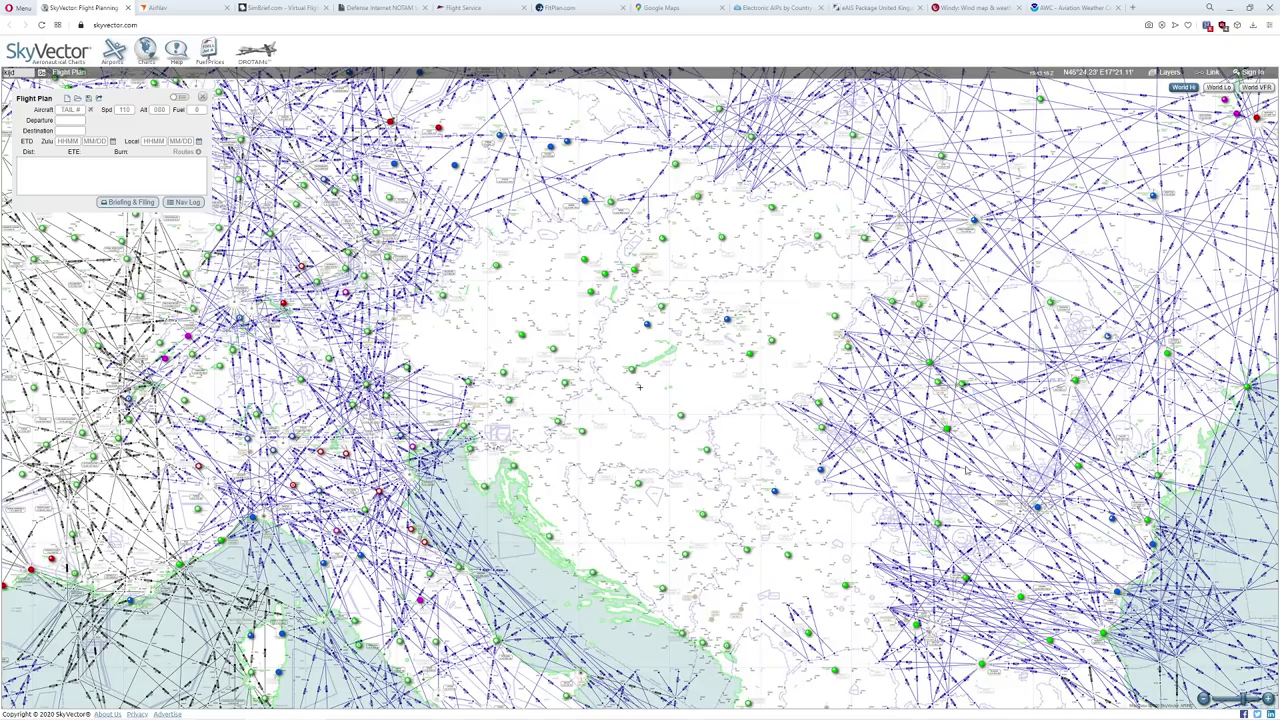
{"action": "left_click_drag", "start_coordinate": [639, 386], "coordinate": [450, 110]}
{"action": "left_click_drag", "start_coordinate": [1100, 450], "coordinate": [696, 346]}
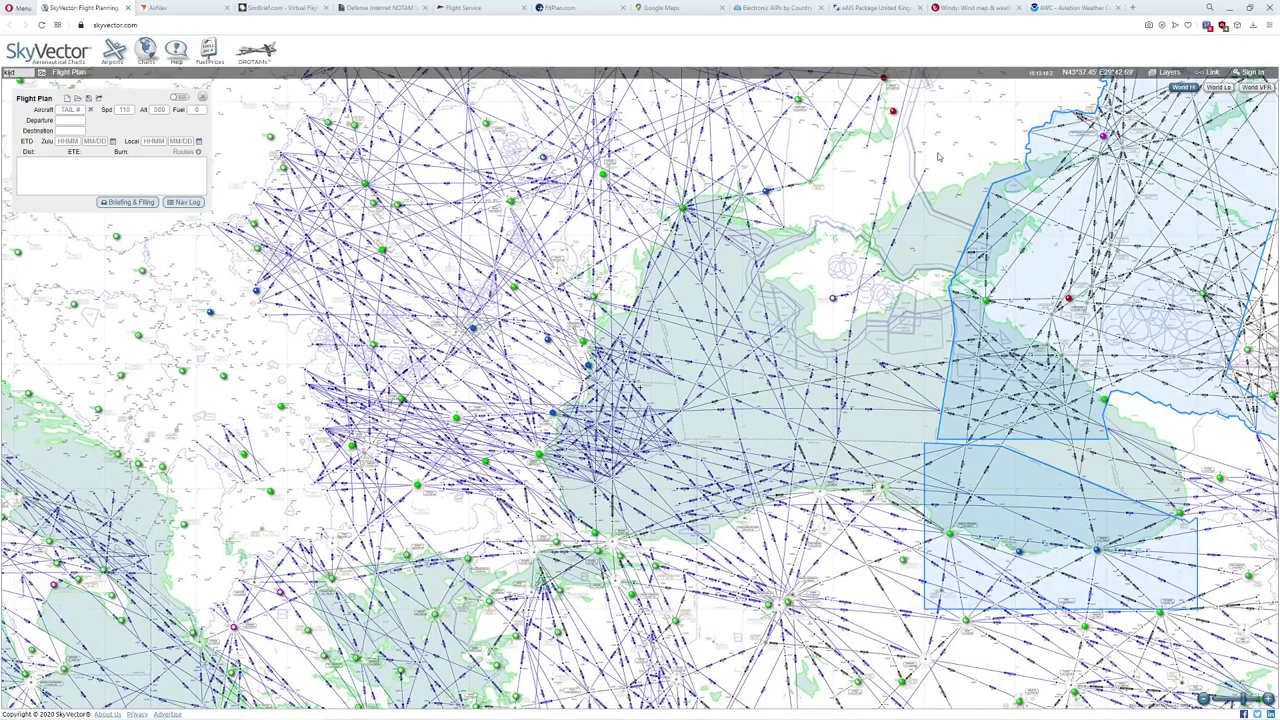
{"action": "double_click", "coordinate": [968, 420]}
{"action": "double_click", "coordinate": [968, 420]}
{"action": "left_click_drag", "start_coordinate": [968, 420], "coordinate": [690, 447]}
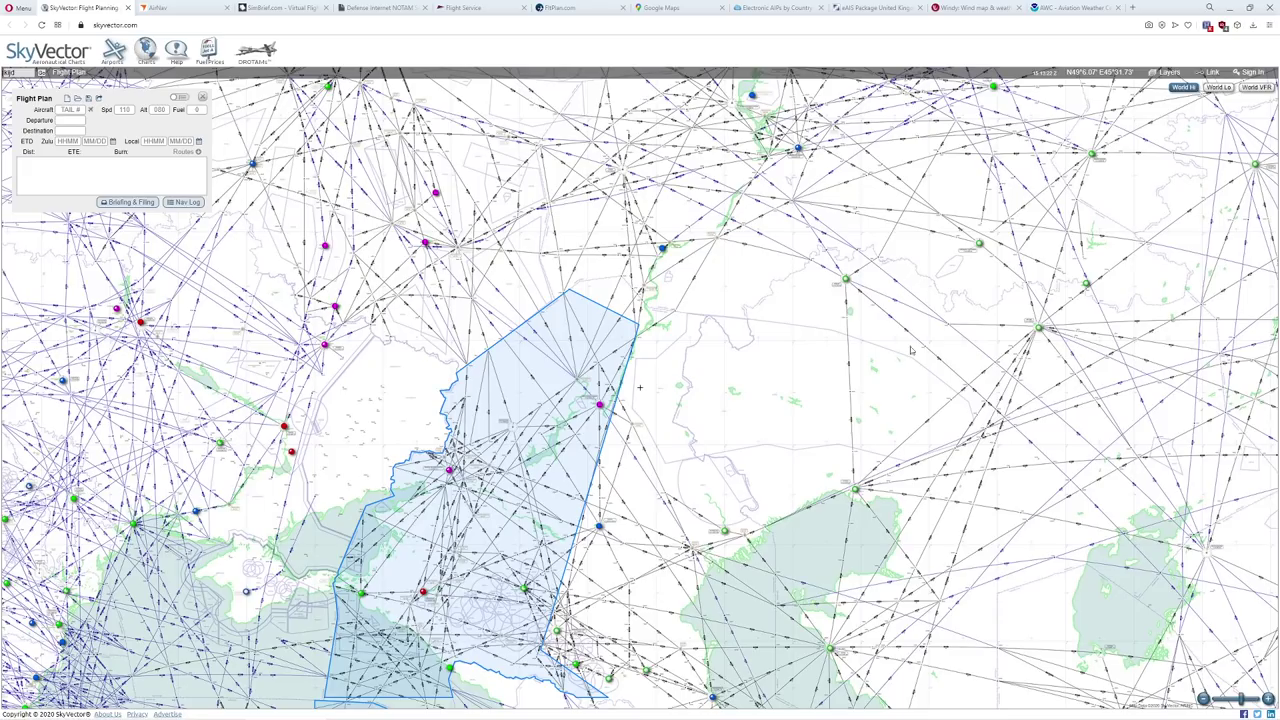
{"action": "left_click_drag", "start_coordinate": [900, 358], "coordinate": [745, 403]}
{"action": "left_click_drag", "start_coordinate": [959, 300], "coordinate": [815, 443]}
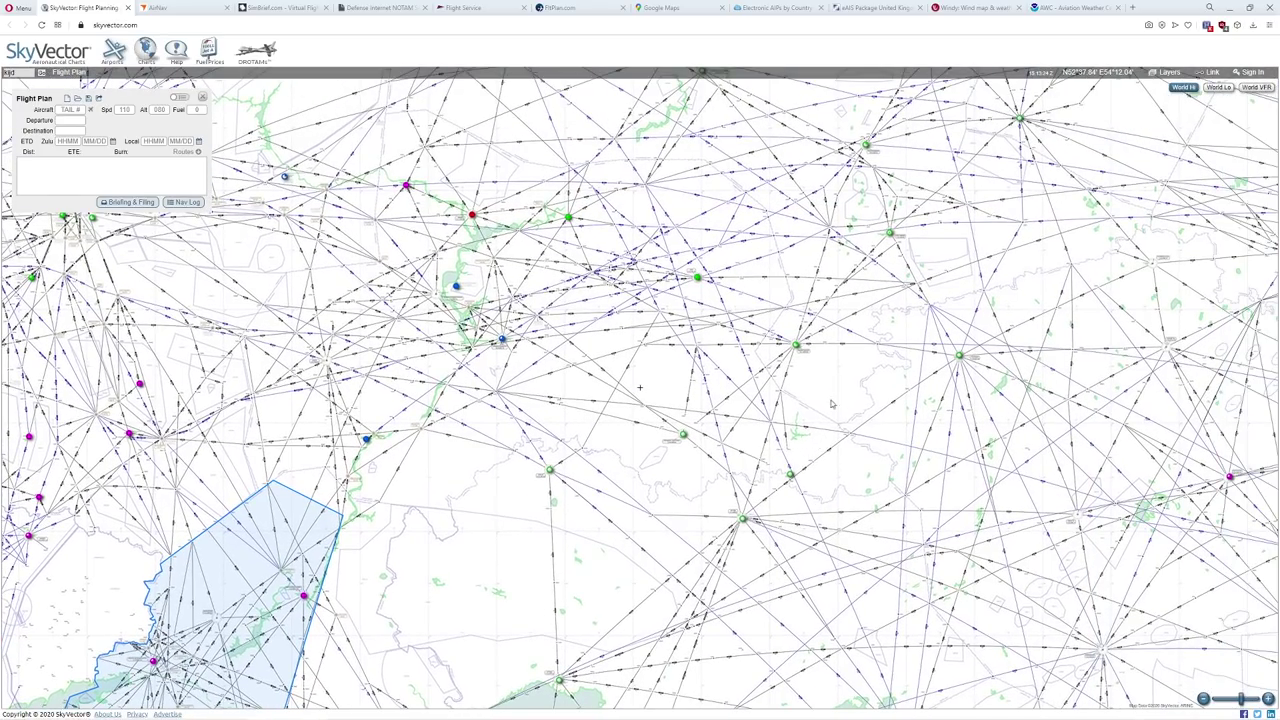
{"action": "left_click", "coordinate": [69, 120]}
Enter EGLL as departure and LOWI as destination in the flight plan.
{"action": "type", "text": "EGLL"}
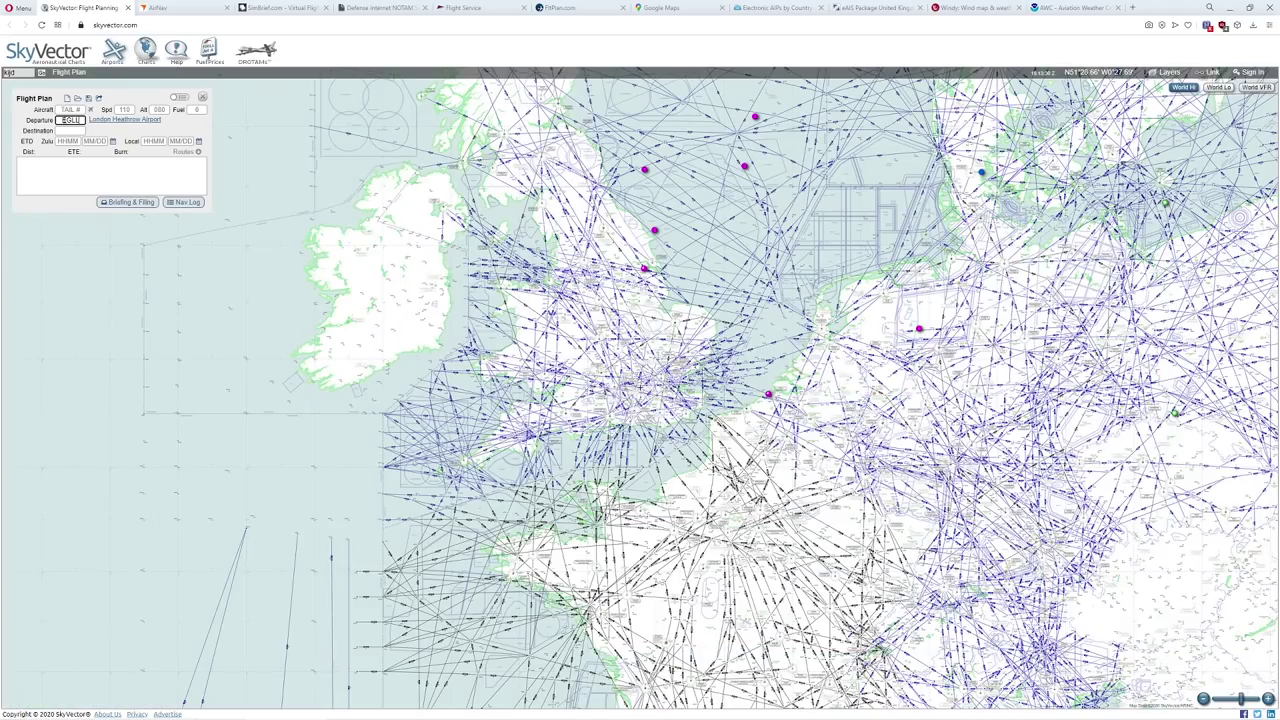
{"action": "key", "text": "Tab"}
{"action": "type", "text": "LOWI"}
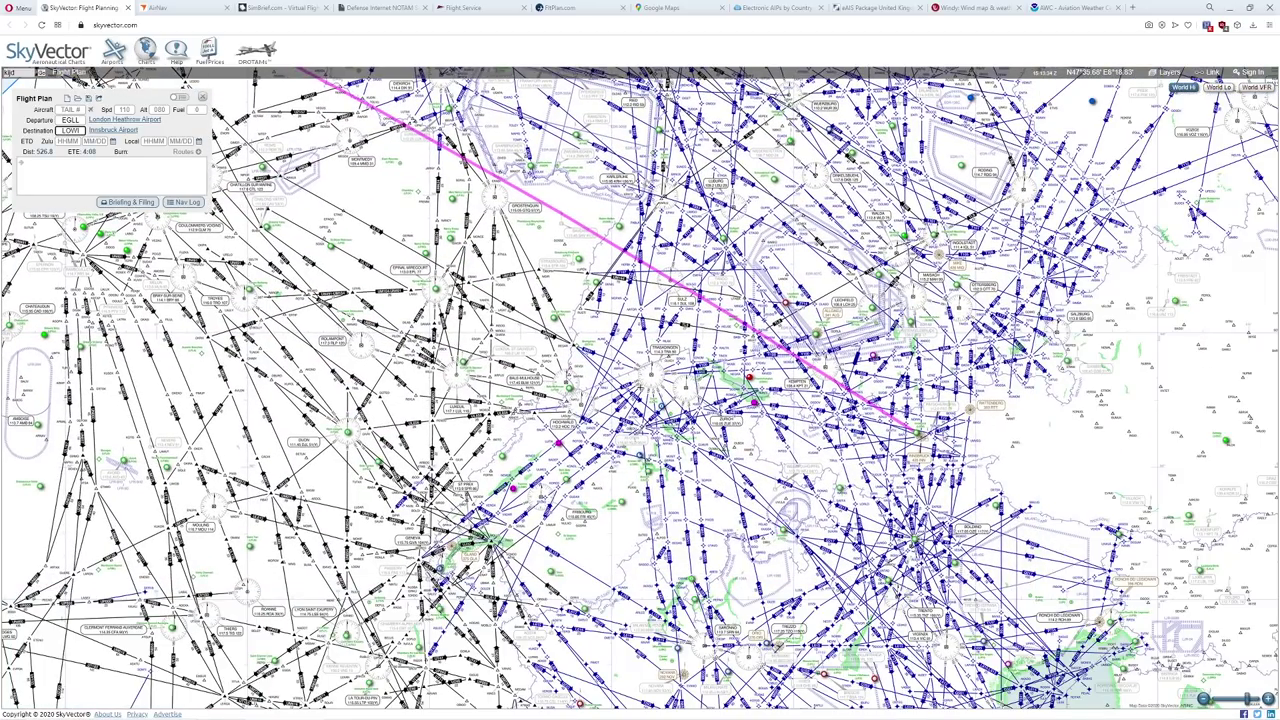
Open the Innsbruck Airport information page from the route's end point.
{"action": "left_click", "coordinate": [917, 432]}
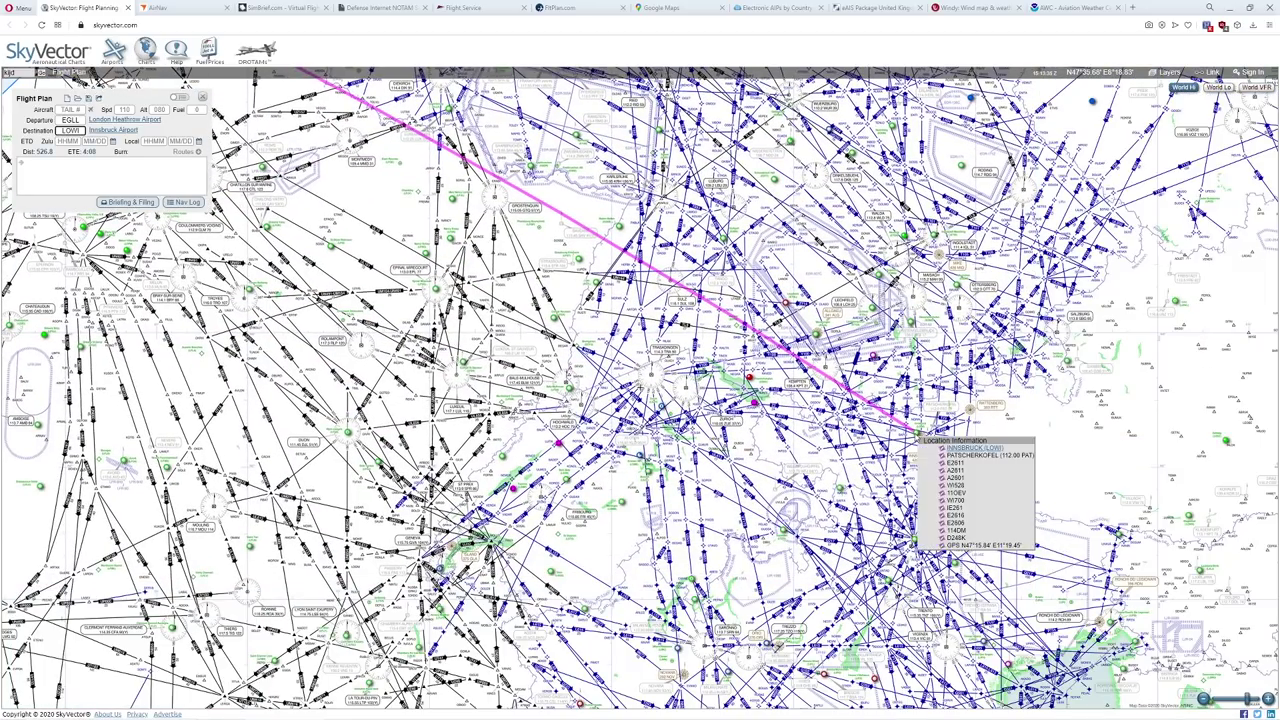
{"action": "left_click", "coordinate": [970, 447]}
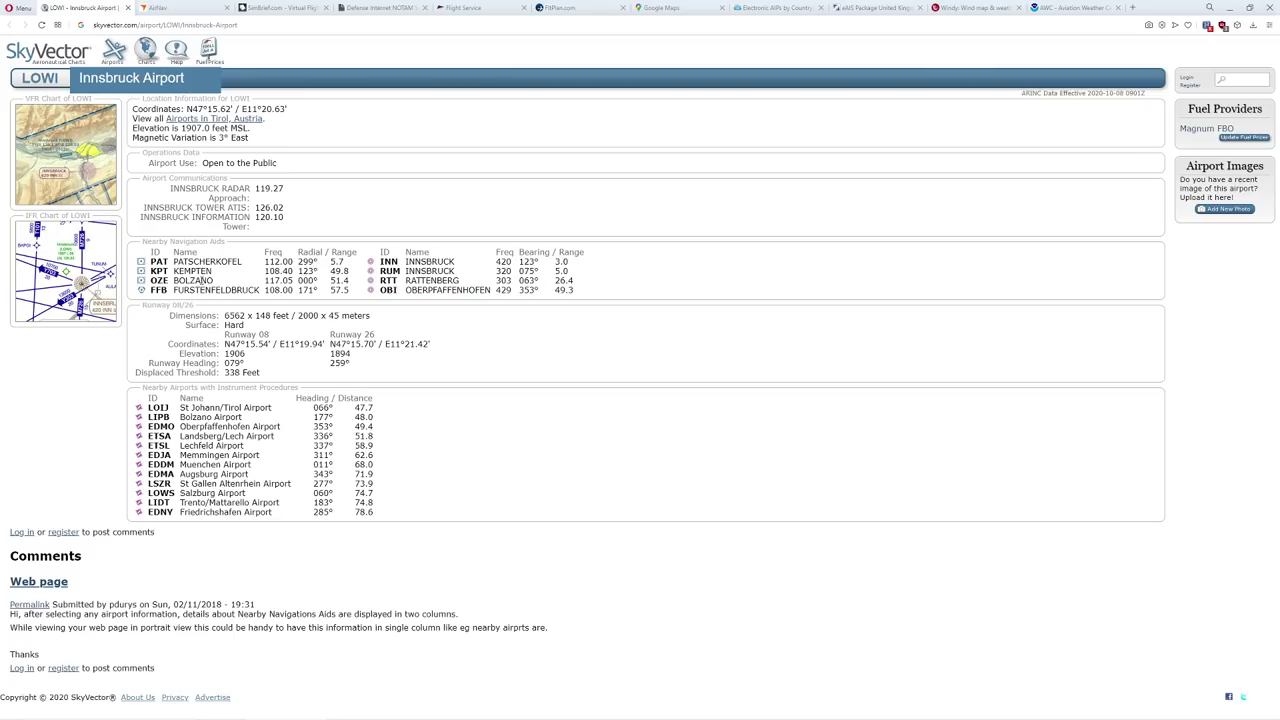
{"action": "left_click_drag", "start_coordinate": [210, 316], "coordinate": [229, 291]}
Search the SkyVector airport lookup for KJFK.
{"action": "left_click", "coordinate": [220, 418]}
{"action": "left_click", "coordinate": [1268, 80]}
{"action": "left_click", "coordinate": [113, 50]}
{"action": "left_click", "coordinate": [201, 145]}
{"action": "type", "text": "kjfk"}
{"action": "key", "text": "Return"}
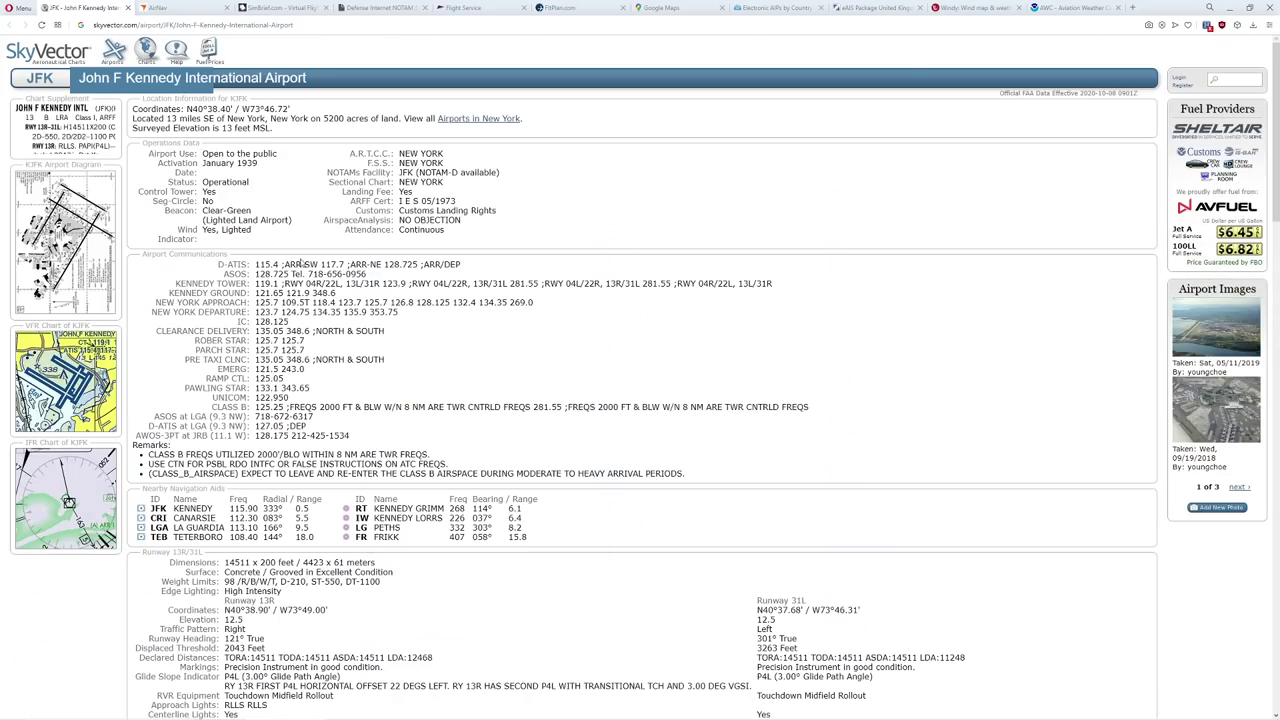
Browse the John F Kennedy International Airport page, then return to the chart.
{"action": "mouse_move", "coordinate": [78, 150]}
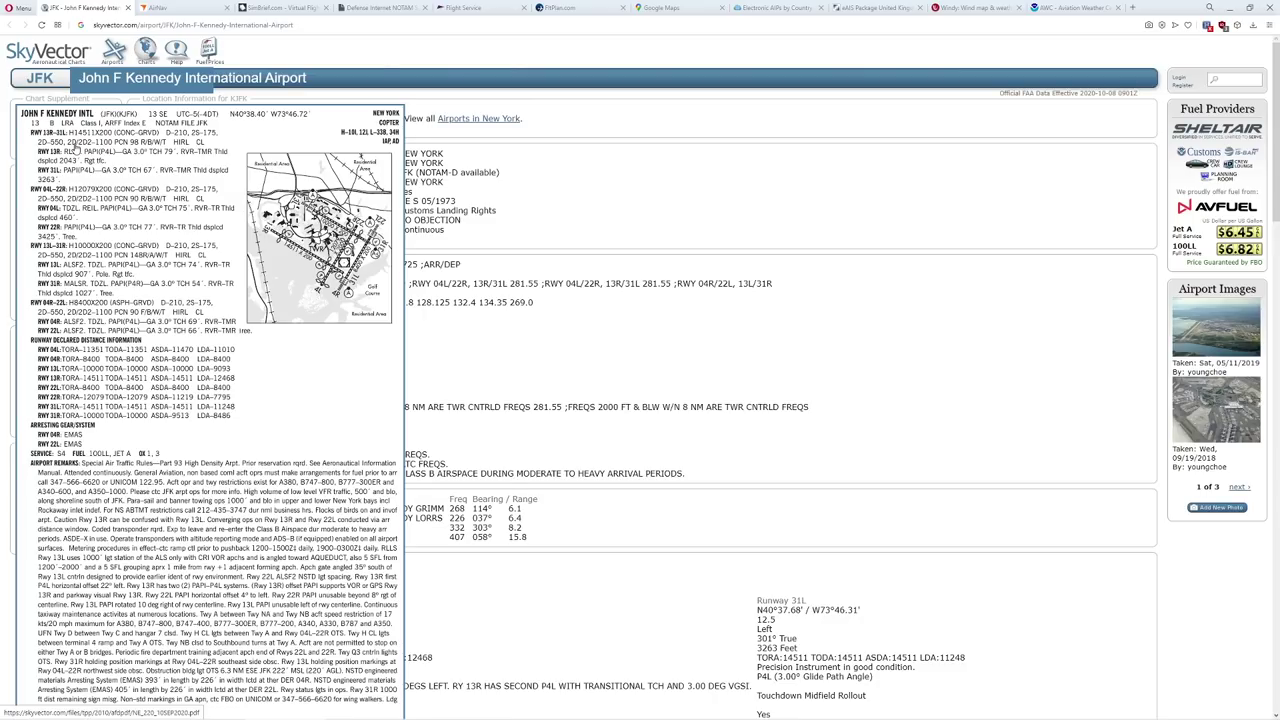
{"action": "scroll", "coordinate": [441, 311], "scroll_direction": "down", "scroll_amount": 20}
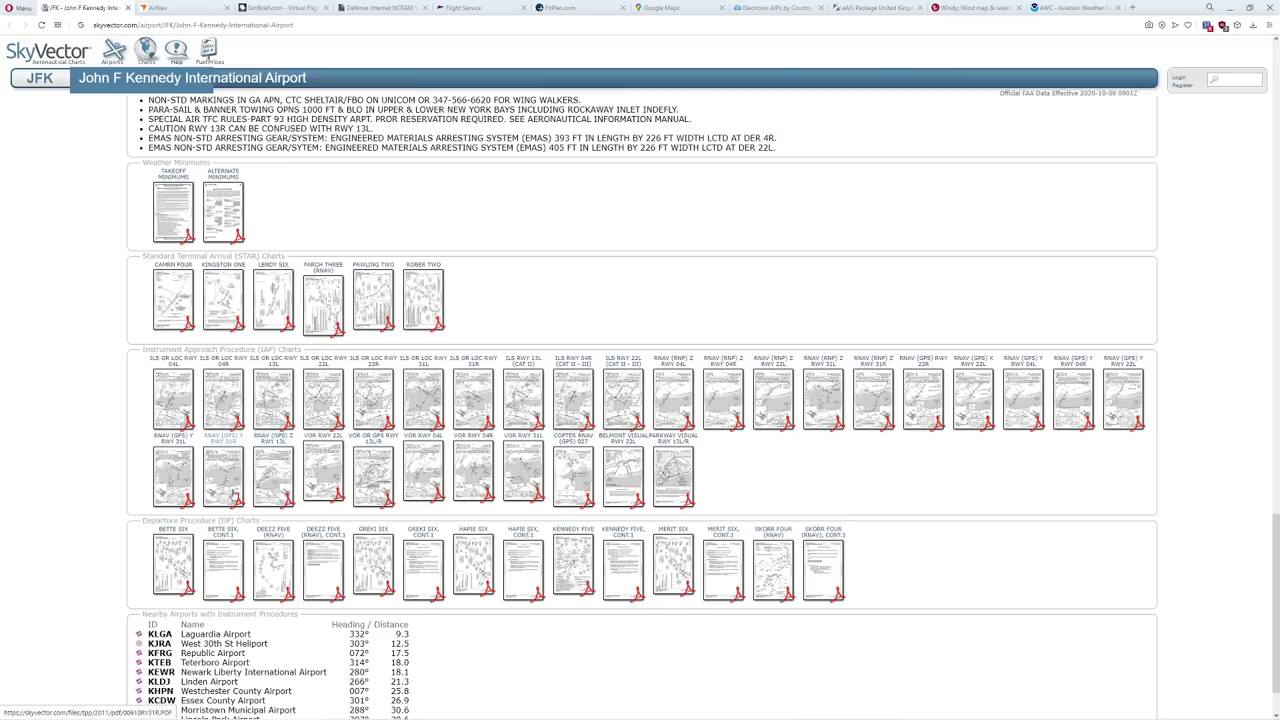
{"action": "scroll", "coordinate": [840, 551], "scroll_direction": "down", "scroll_amount": 1}
{"action": "scroll", "coordinate": [400, 544], "scroll_direction": "up", "scroll_amount": 2}
{"action": "scroll", "coordinate": [370, 540], "scroll_direction": "up", "scroll_amount": 2}
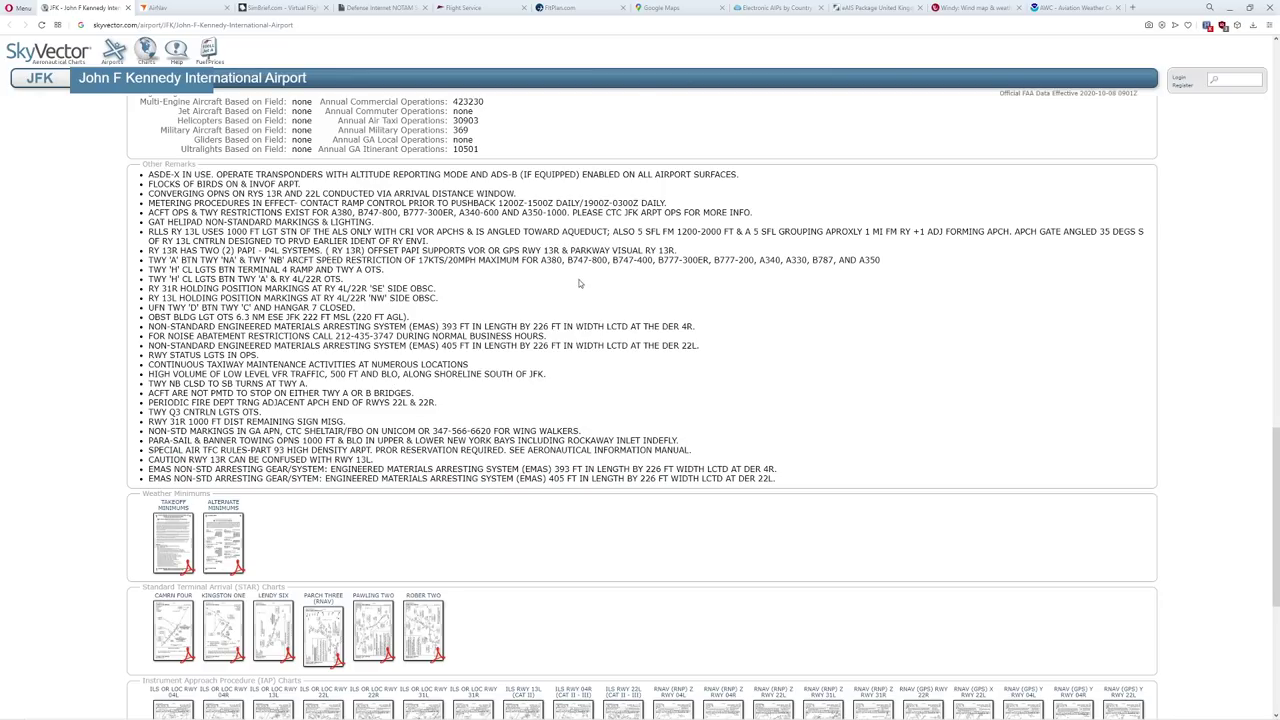
{"action": "scroll", "coordinate": [604, 370], "scroll_direction": "up", "scroll_amount": 12}
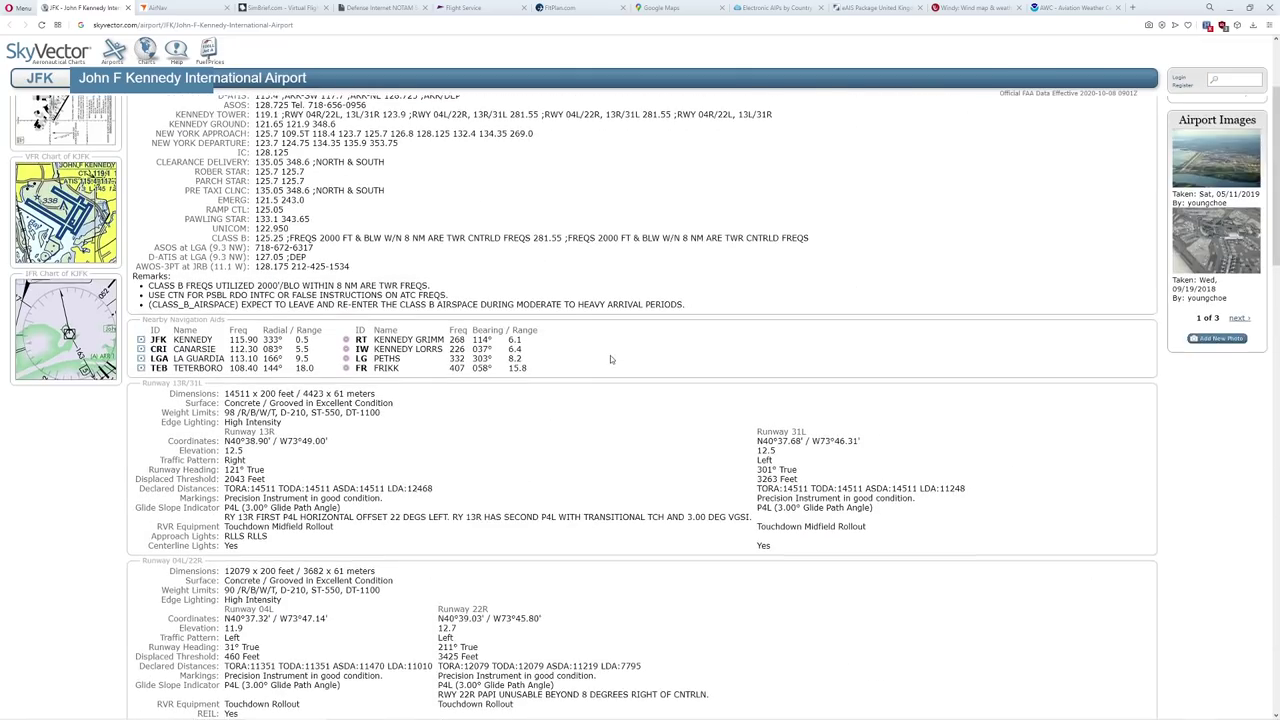
{"action": "left_click", "coordinate": [146, 50]}
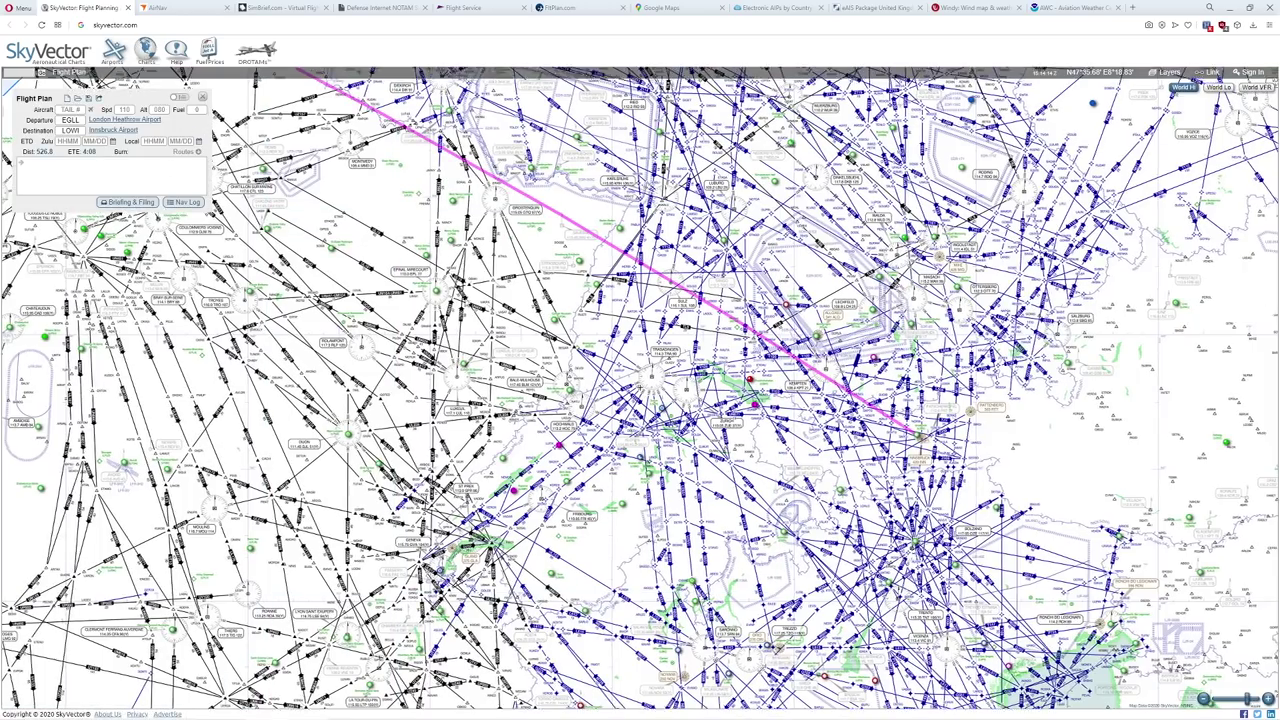
Add the Florennes VOR BFS and the SUL VOR to the EGLL–LOWI route.
{"action": "left_click_drag", "start_coordinate": [313, 193], "coordinate": [403, 283]}
{"action": "left_click_drag", "start_coordinate": [355, 186], "coordinate": [395, 283]}
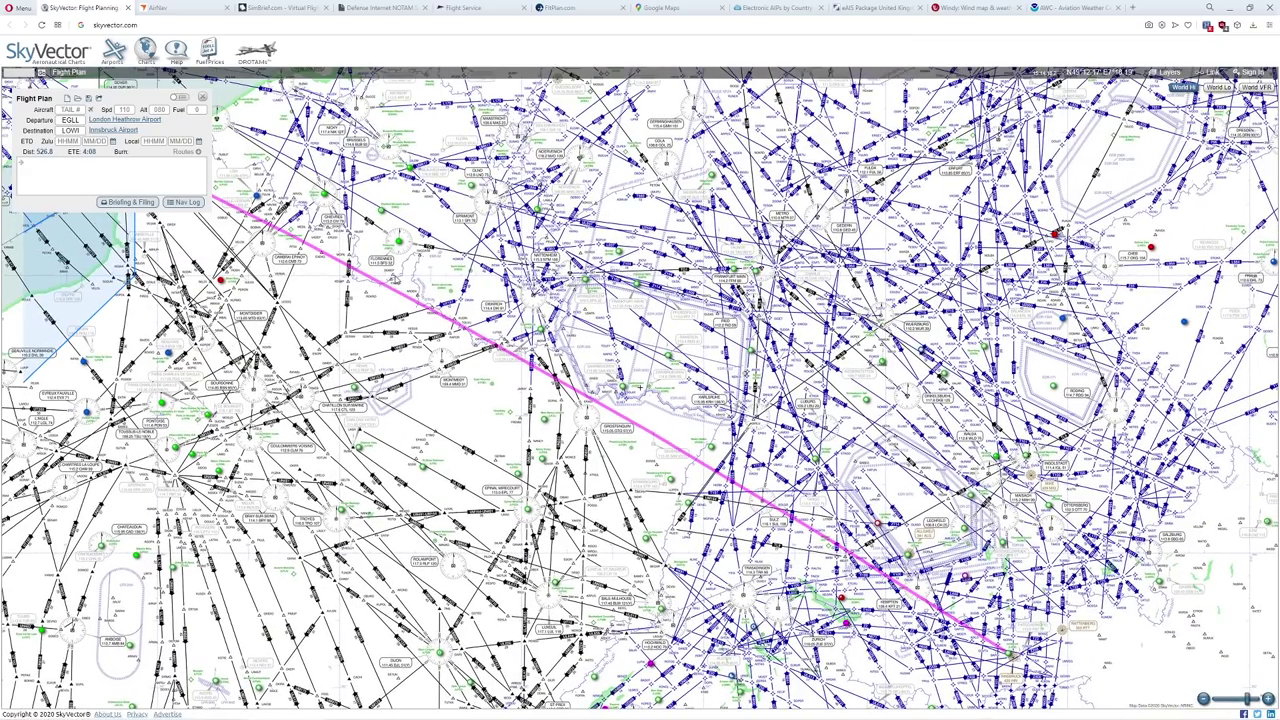
{"action": "left_click", "coordinate": [402, 246]}
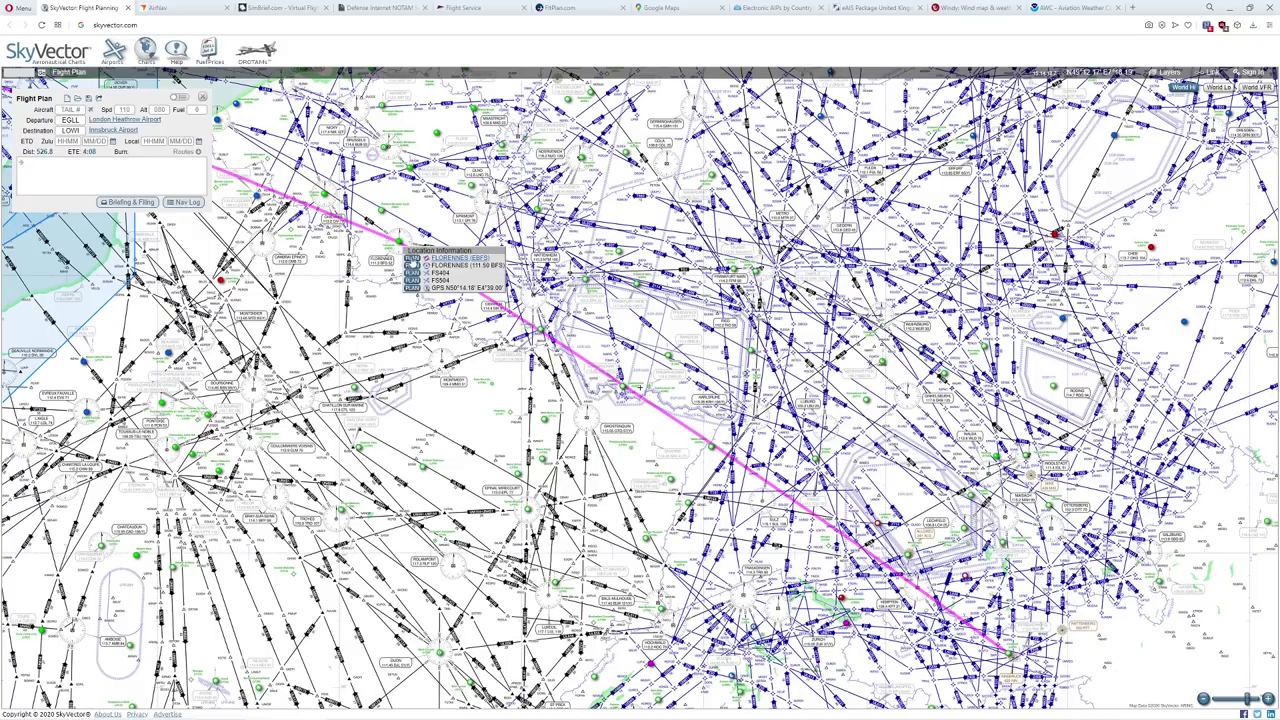
{"action": "left_click", "coordinate": [412, 266]}
{"action": "left_click_drag", "start_coordinate": [762, 492], "coordinate": [562, 352]}
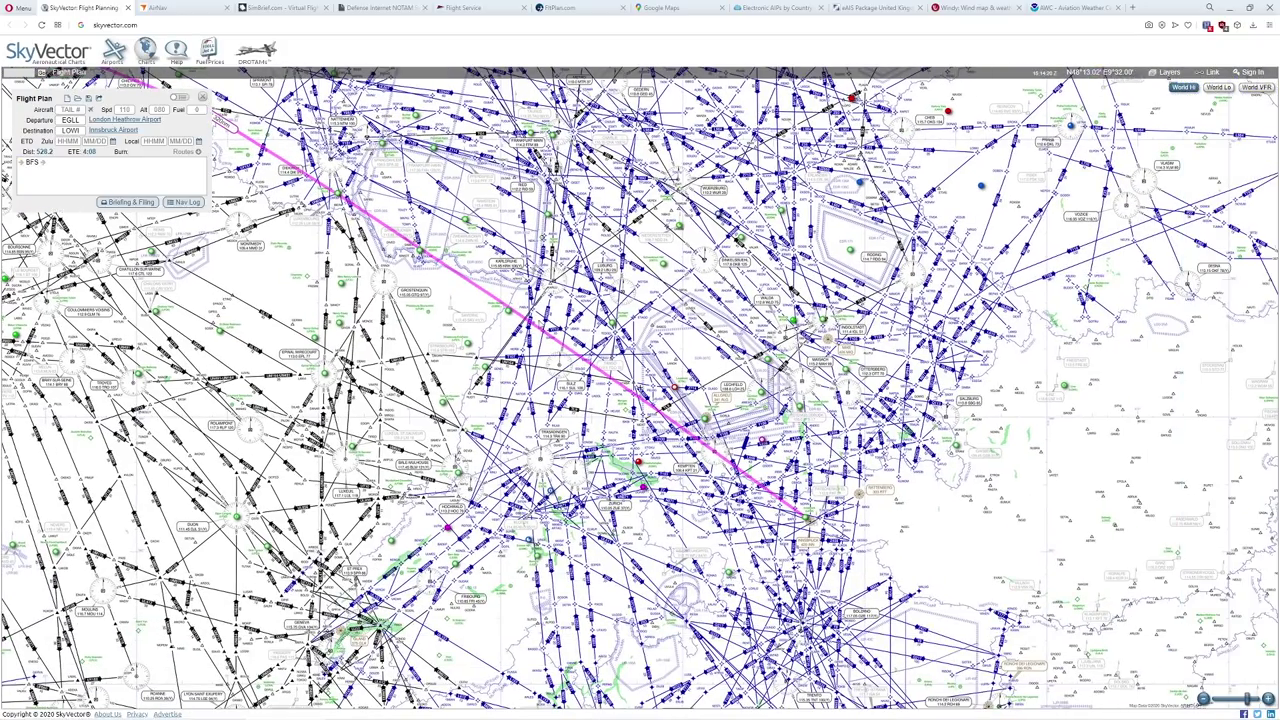
{"action": "left_click", "coordinate": [544, 377]}
{"action": "left_click", "coordinate": [568, 397]}
{"action": "left_click_drag", "start_coordinate": [678, 418], "coordinate": [524, 253]}
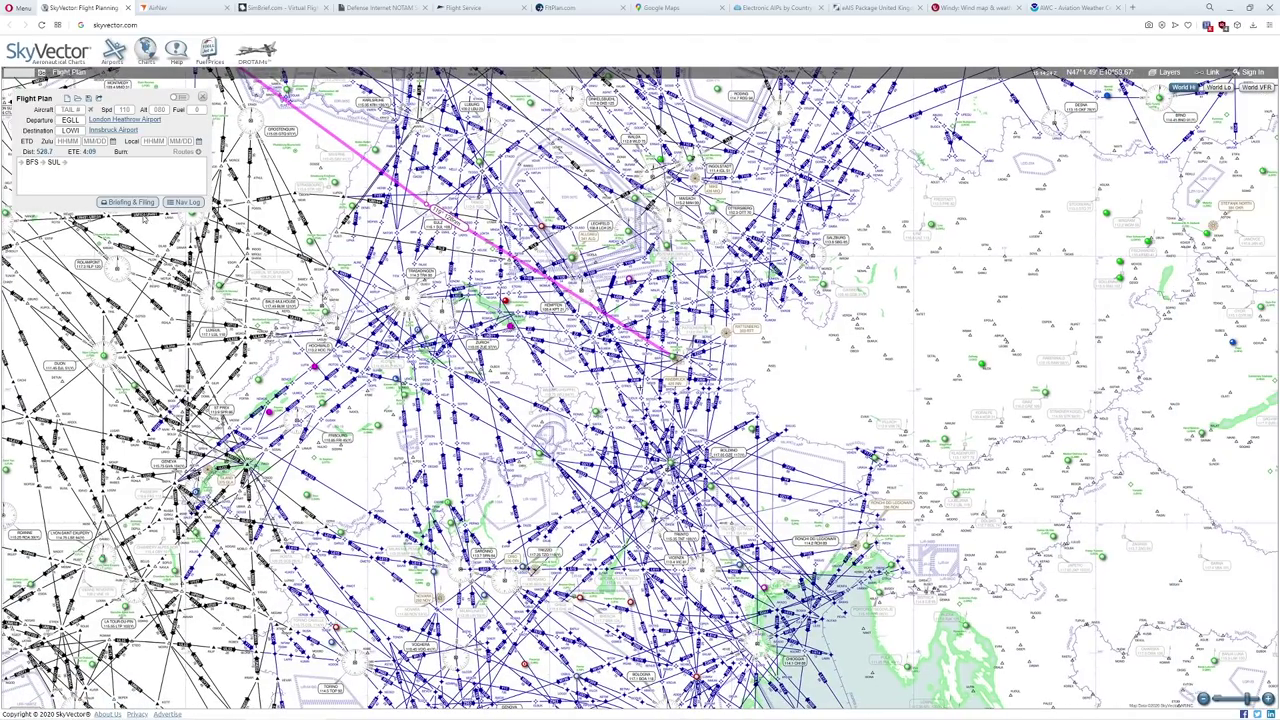
Set the planned speed to 420, edit the cruising altitude, and open the Nav Log.
{"action": "left_click", "coordinate": [124, 110]}
{"action": "type", "text": "420"}
{"action": "left_click", "coordinate": [69, 119]}
{"action": "left_click", "coordinate": [160, 110]}
{"action": "left_click", "coordinate": [187, 202]}
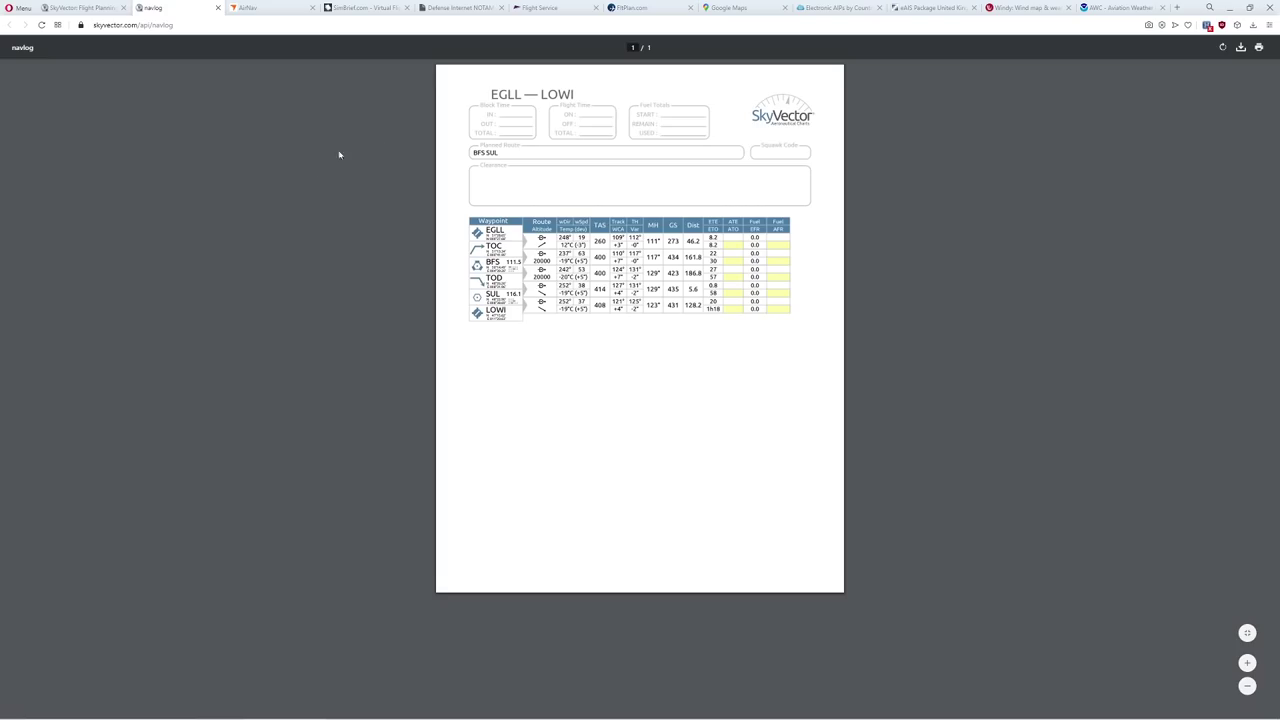
Enlarge the EGLL–LOWI nav log to read its legs, then close its tab.
{"action": "left_click", "coordinate": [1247, 662]}
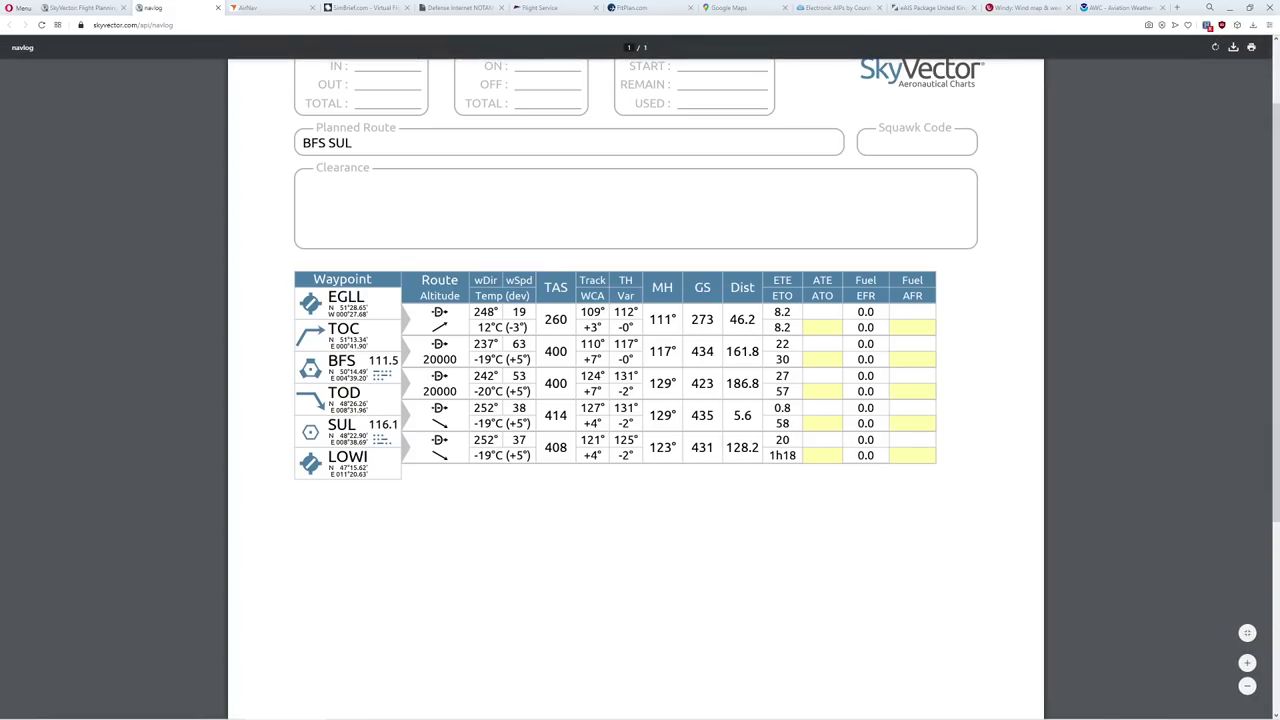
{"action": "middle_click", "coordinate": [178, 12]}
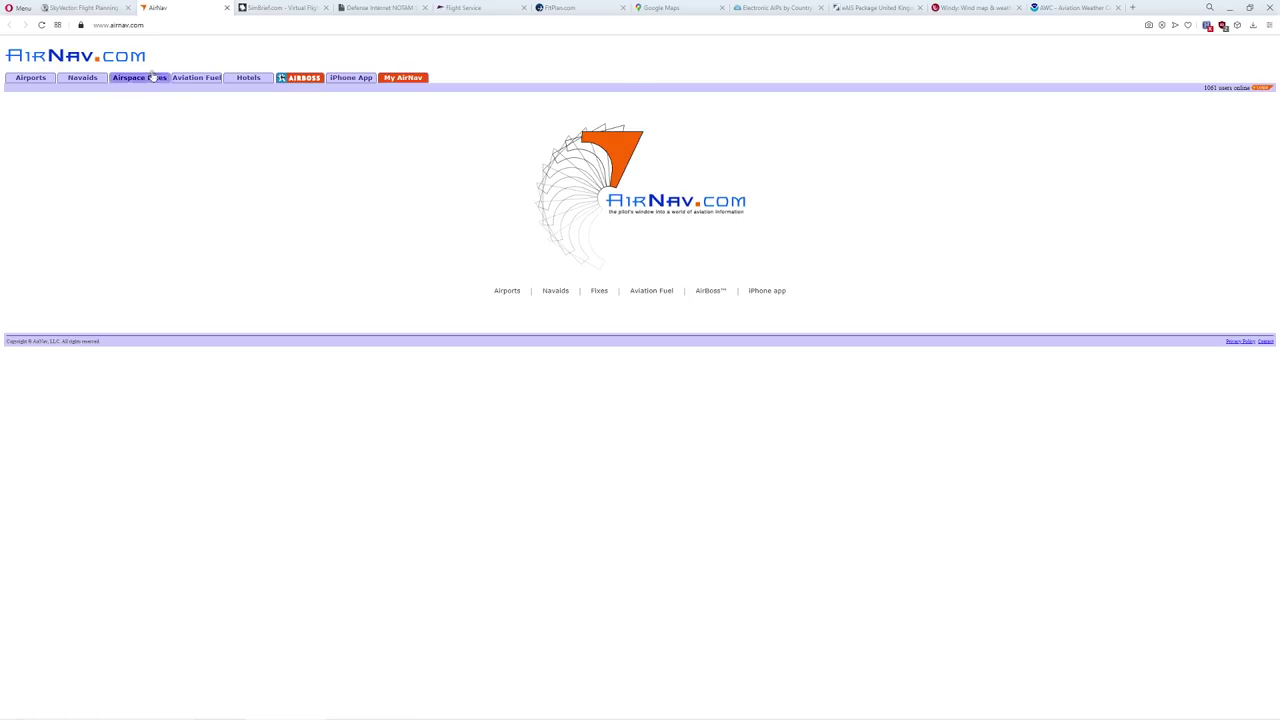
Look up the JFK navaid on AirNav and highlight its latitude/longitude.
{"action": "left_click", "coordinate": [82, 78]}
{"action": "left_click", "coordinate": [661, 194]}
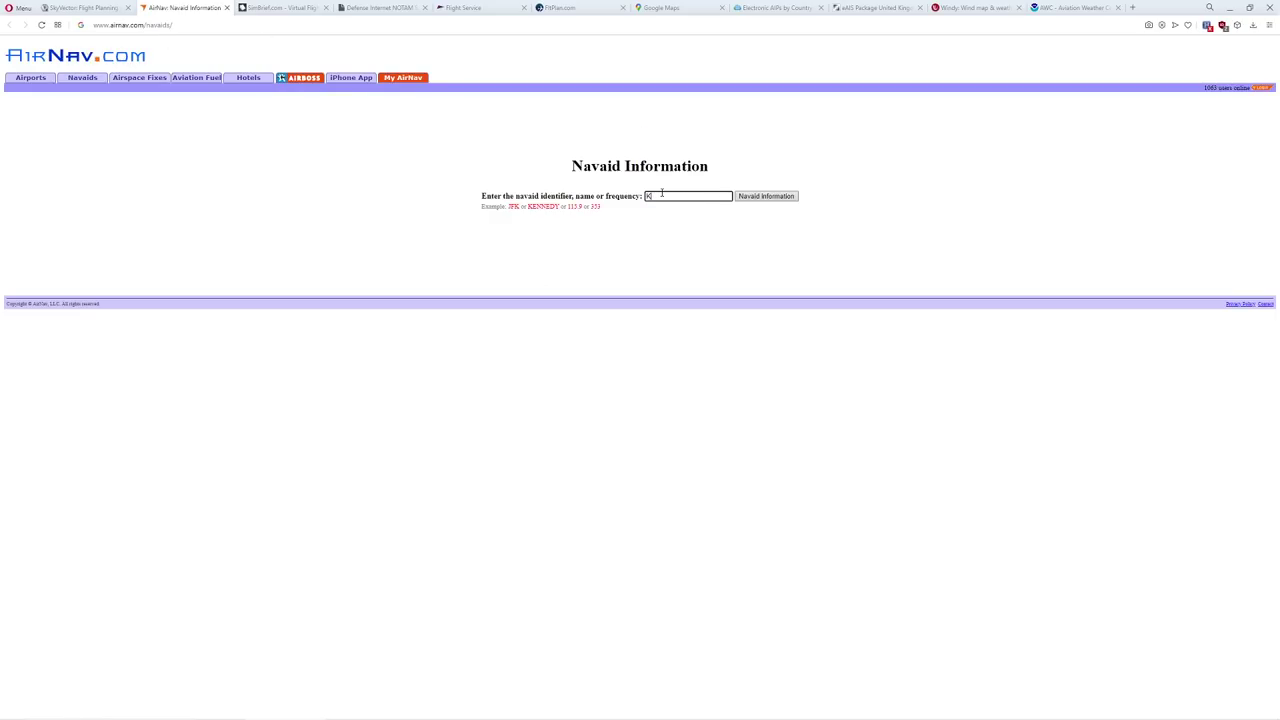
{"action": "key", "text": "Return"}
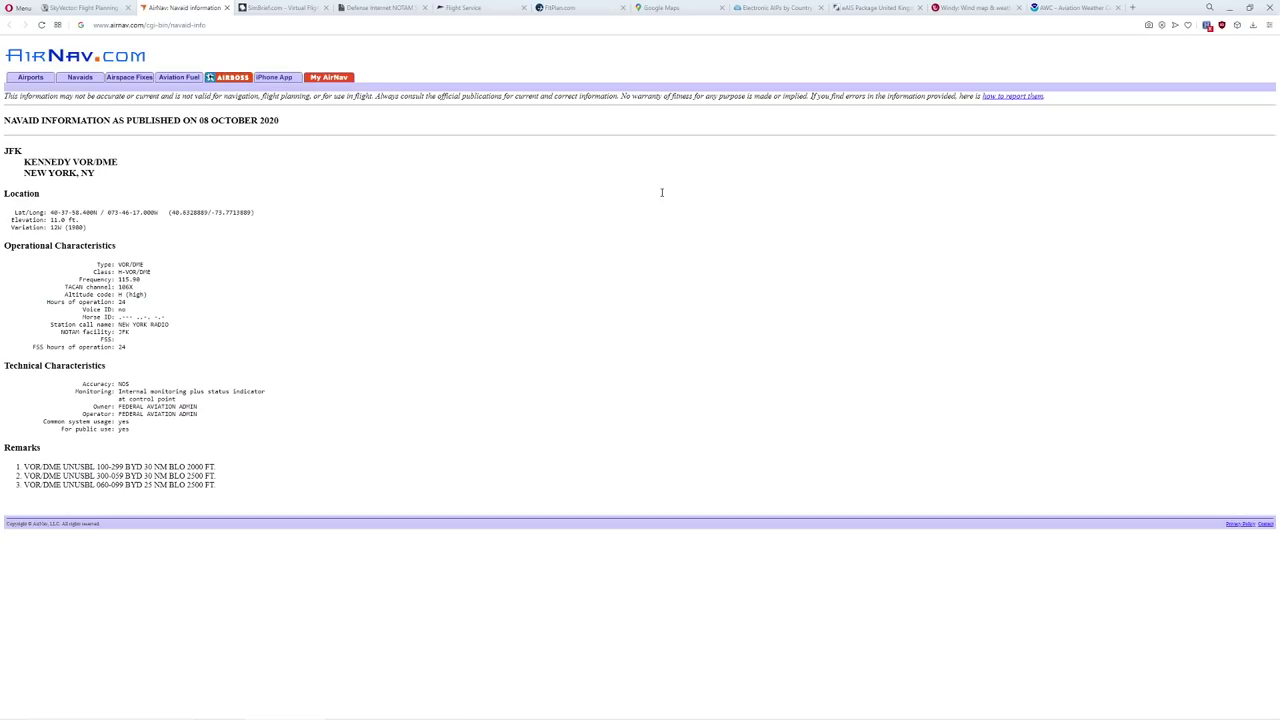
{"action": "left_click_drag", "start_coordinate": [50, 212], "coordinate": [157, 212]}
{"action": "left_click", "coordinate": [62, 220]}
Highlight the TACAN channel and hours of operation lines, then go to the Airports search.
{"action": "left_click_drag", "start_coordinate": [66, 287], "coordinate": [114, 287]}
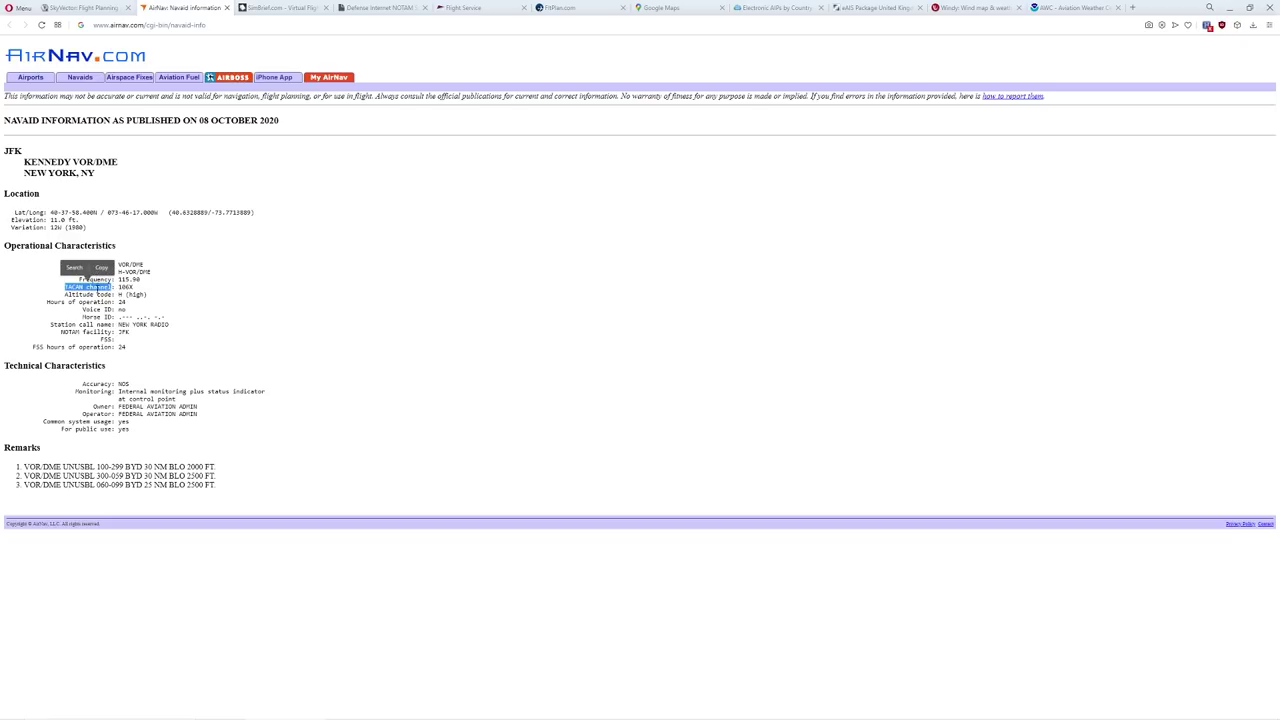
{"action": "left_click", "coordinate": [111, 340]}
{"action": "left_click_drag", "start_coordinate": [128, 358], "coordinate": [115, 349]}
{"action": "left_click", "coordinate": [127, 376]}
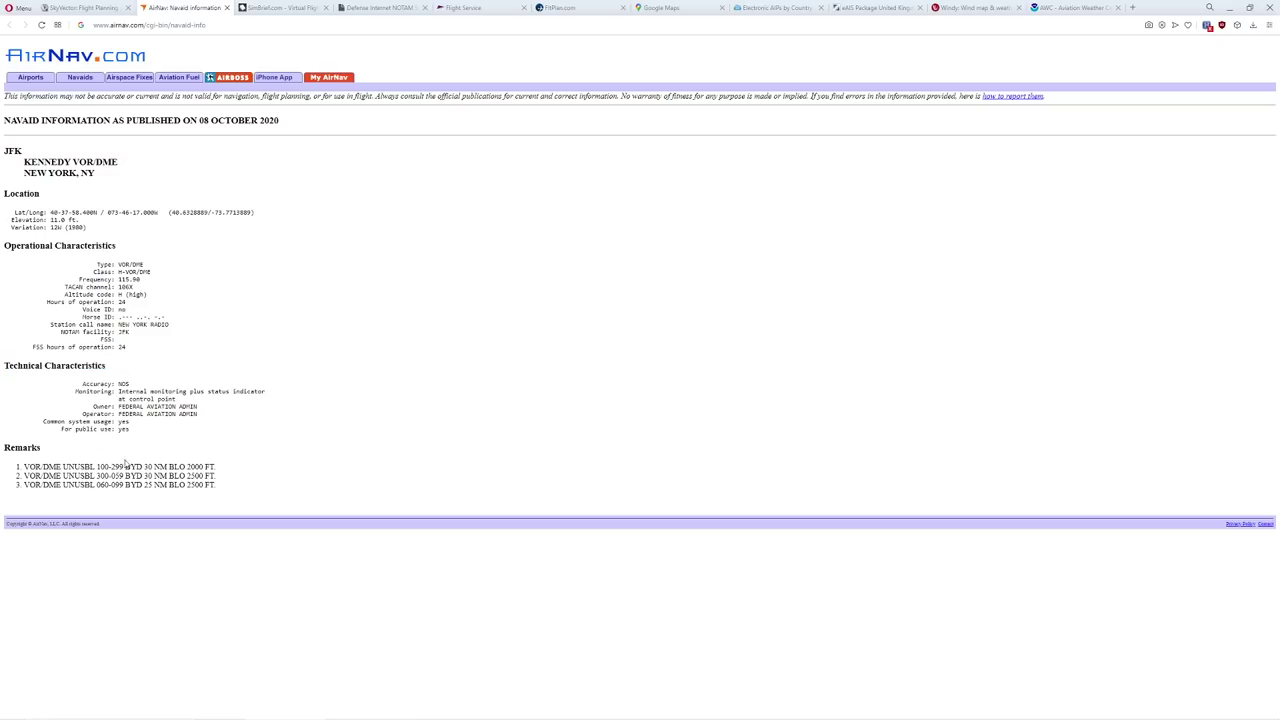
{"action": "left_click", "coordinate": [30, 77]}
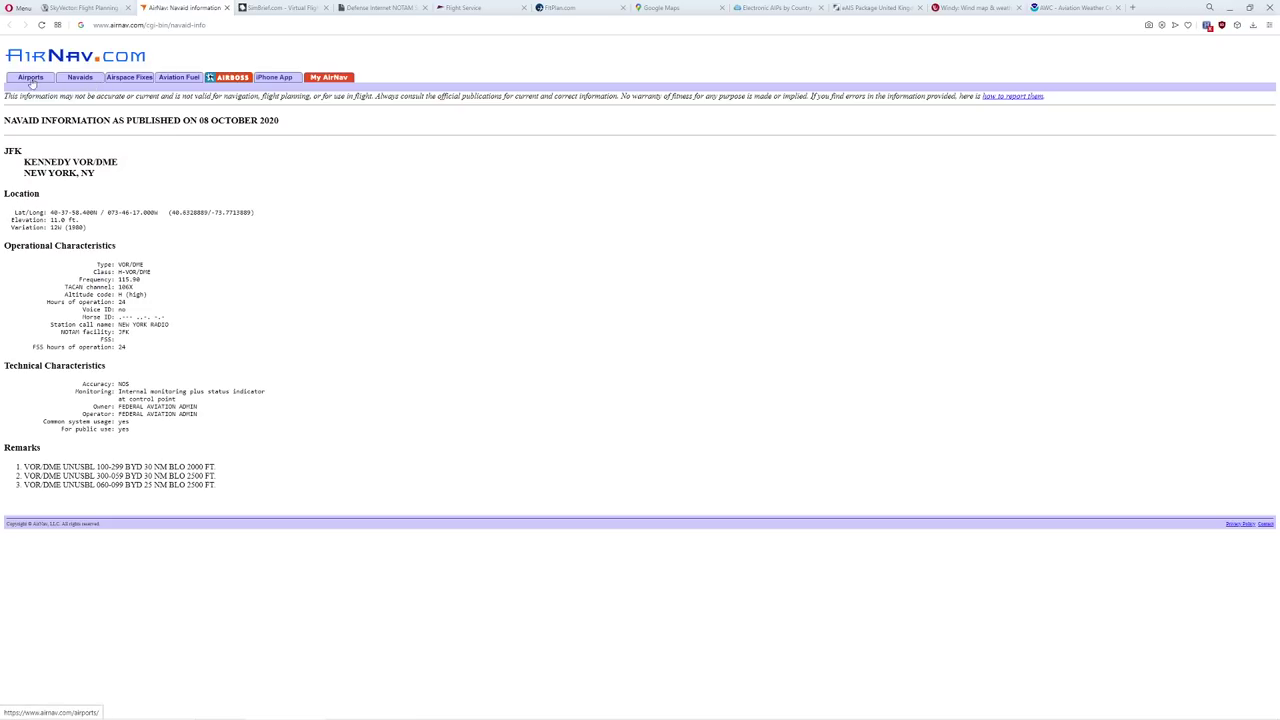
Look up KBOS, General Edward Lawrence Logan International, on AirNav.
{"action": "left_click", "coordinate": [600, 184]}
{"action": "type", "text": "KBOS"}
{"action": "key", "text": "Return"}
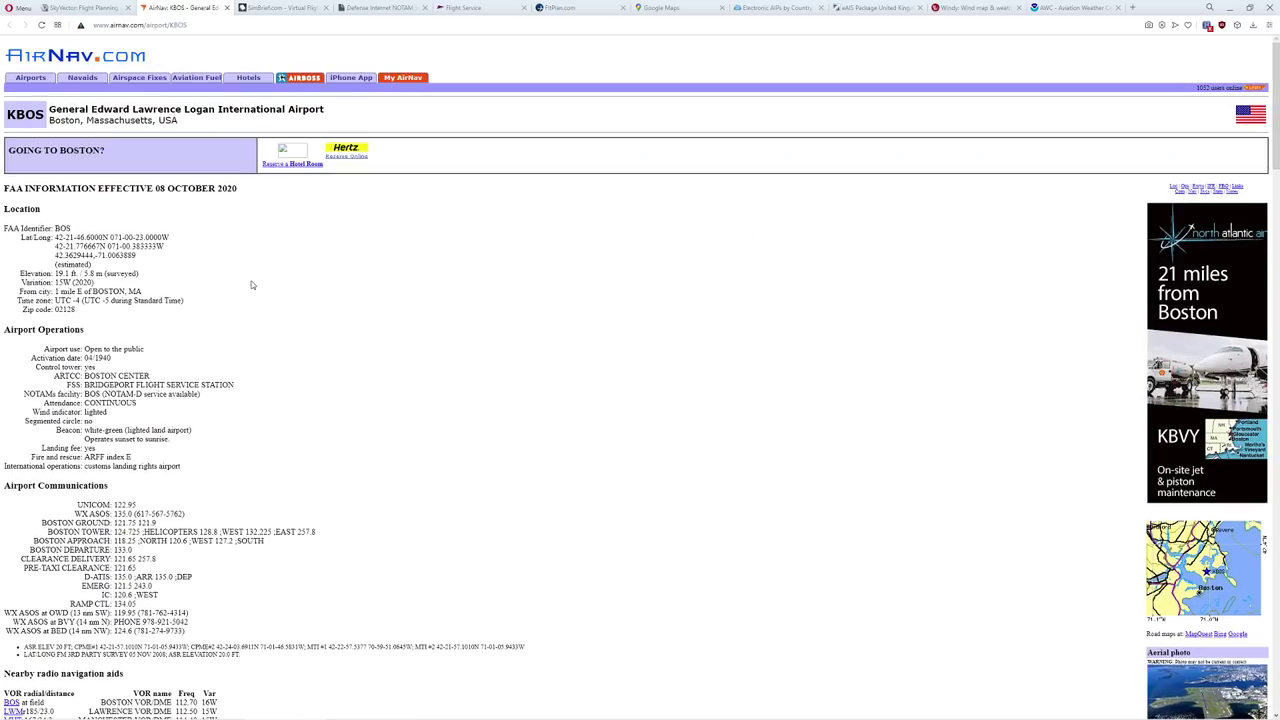
{"action": "scroll", "coordinate": [185, 278], "scroll_direction": "down", "scroll_amount": 3}
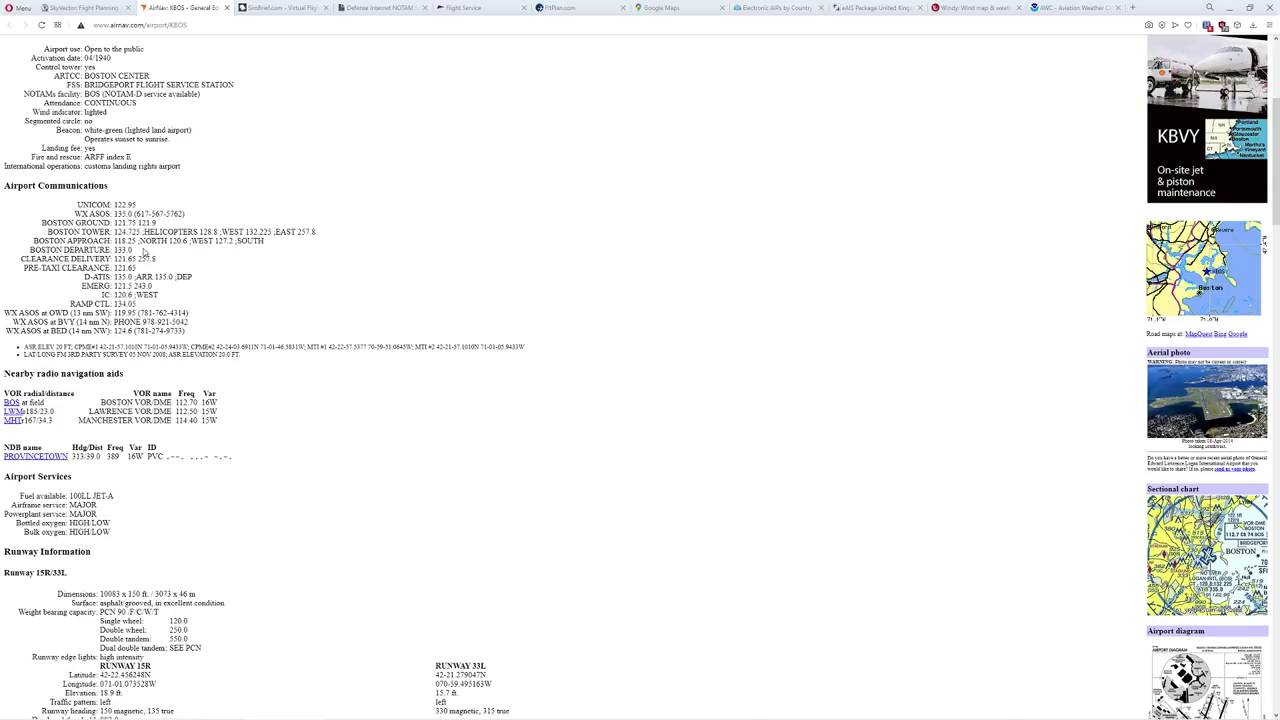
Highlight the WX ASOS phone number, then return to the SkyVector tab.
{"action": "left_click_drag", "start_coordinate": [146, 214], "coordinate": [185, 214]}
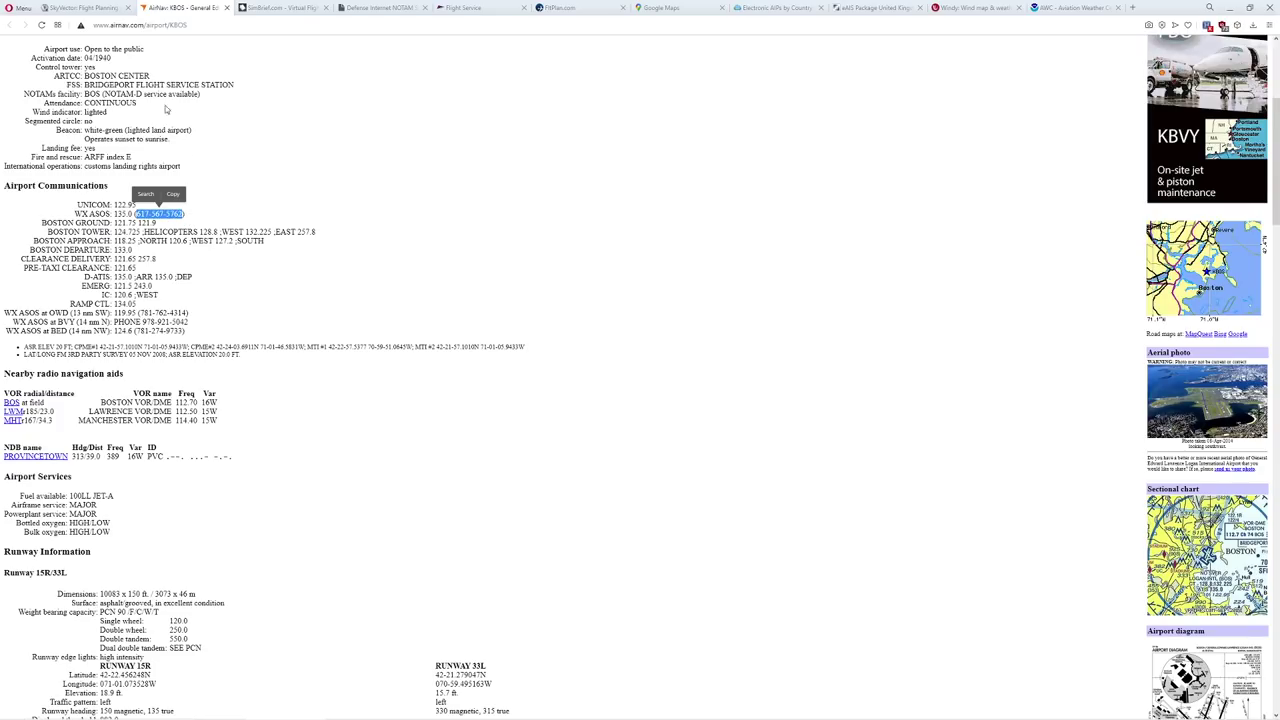
{"action": "left_click", "coordinate": [152, 224]}
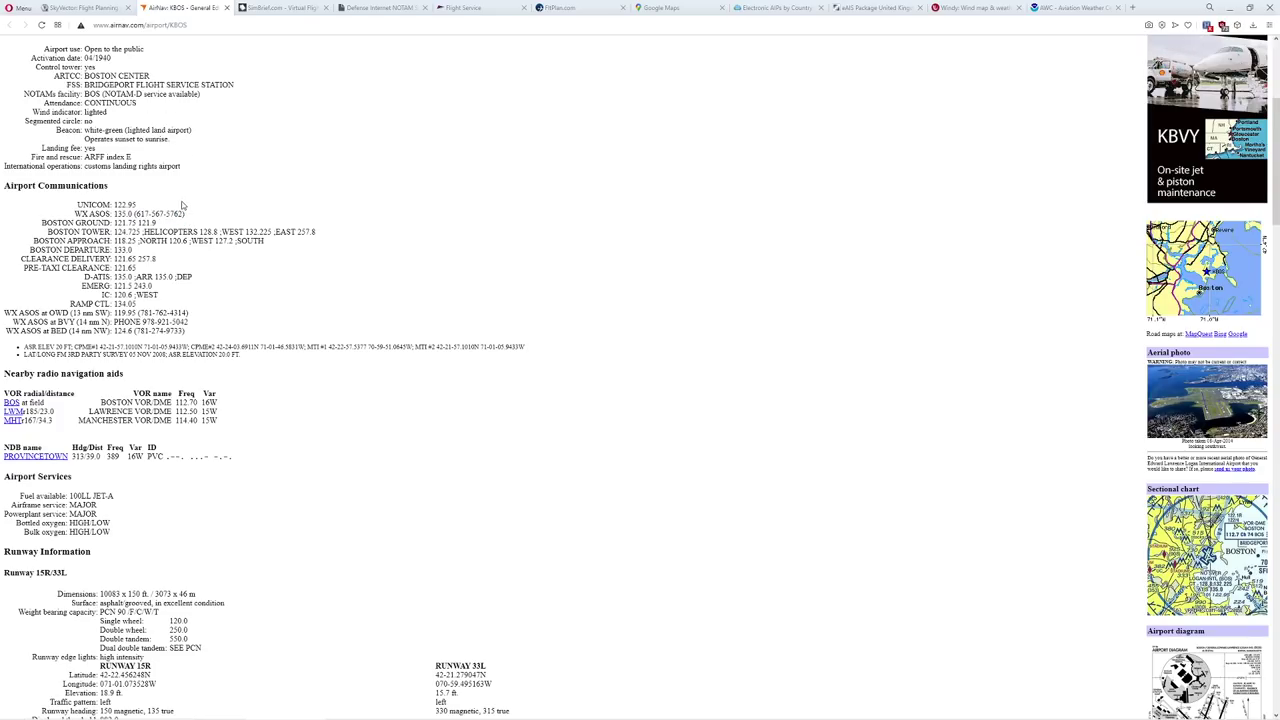
{"action": "scroll", "coordinate": [244, 256], "scroll_direction": "up", "scroll_amount": 3}
{"action": "left_click", "coordinate": [100, 12]}
Pan the EGLL–LOWI chart to bring France into view, then switch to the SimBrief tab.
{"action": "left_click", "coordinate": [160, 12]}
{"action": "left_click", "coordinate": [99, 12]}
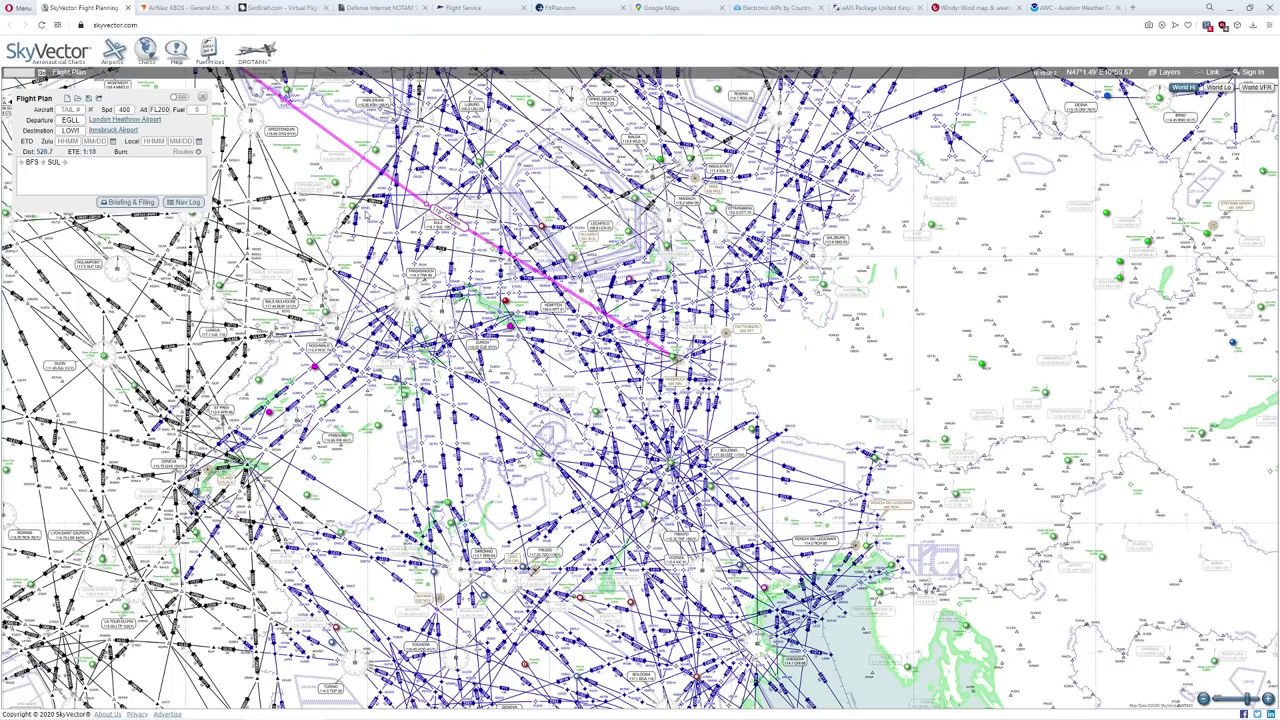
{"action": "left_click_drag", "start_coordinate": [368, 215], "coordinate": [848, 405]}
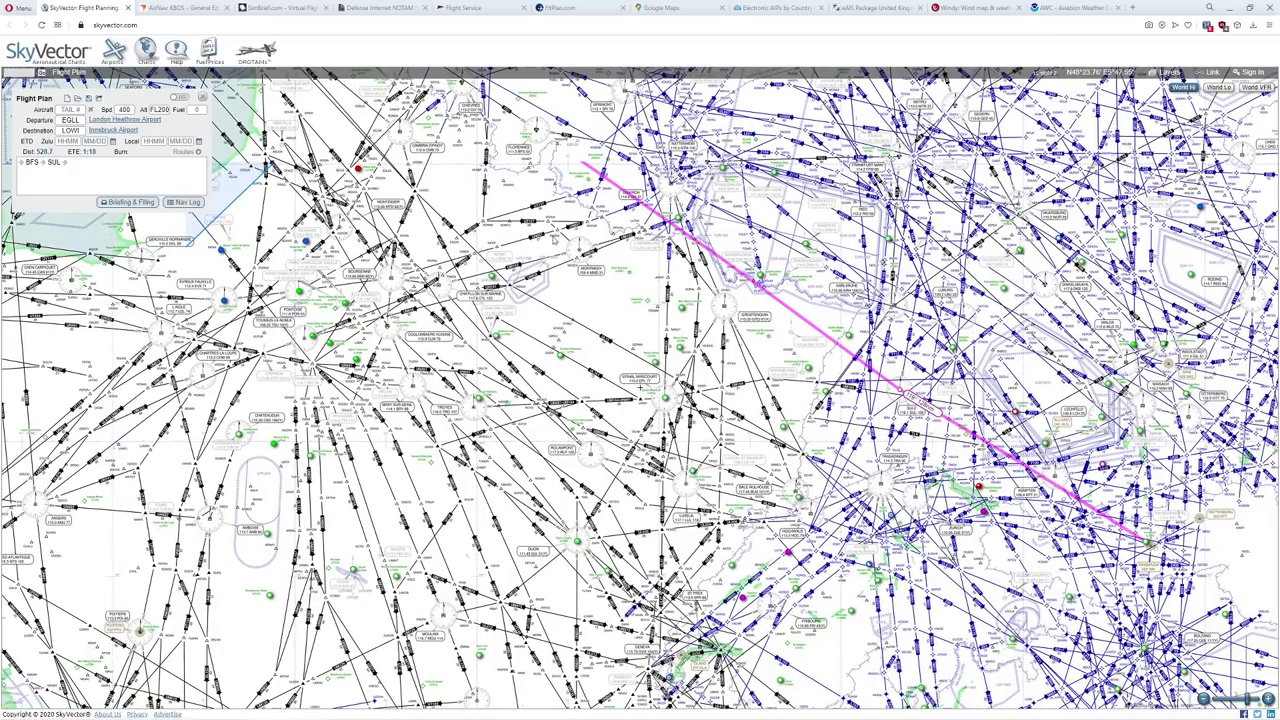
{"action": "mouse_move", "coordinate": [255, 58]}
{"action": "left_click", "coordinate": [285, 12]}
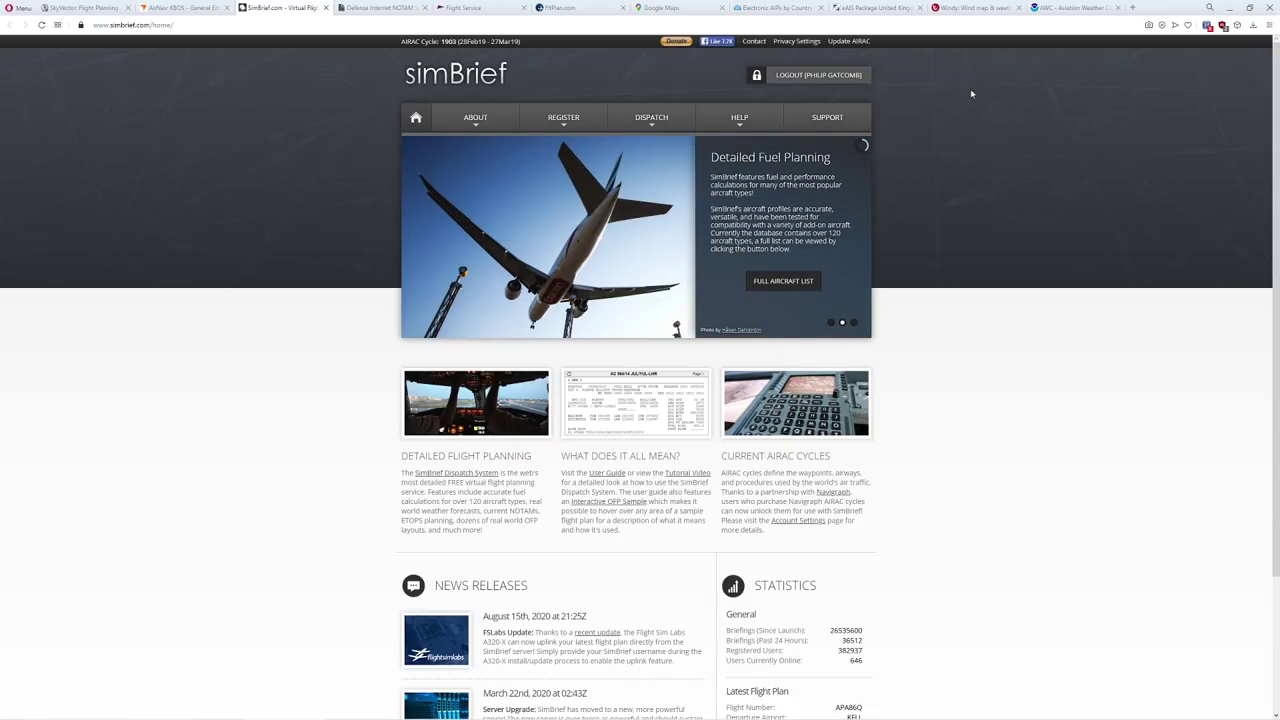
Start a new flight in the SimBrief Dispatch System and type EGLL and LOWI.
{"action": "left_click", "coordinate": [651, 125]}
{"action": "left_click", "coordinate": [572, 330]}
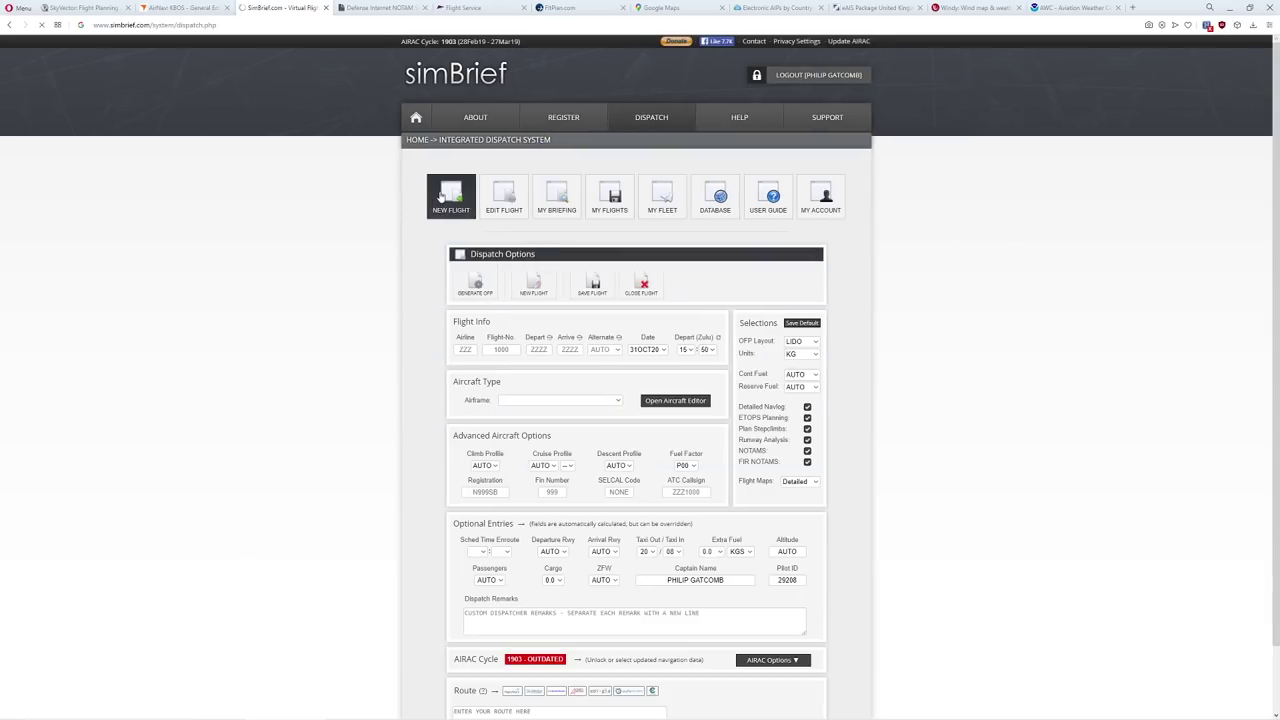
{"action": "type", "text": "EGLL"}
{"action": "key", "text": "Tab"}
{"action": "type", "text": "LOWI"}
{"action": "key", "text": "Tab"}
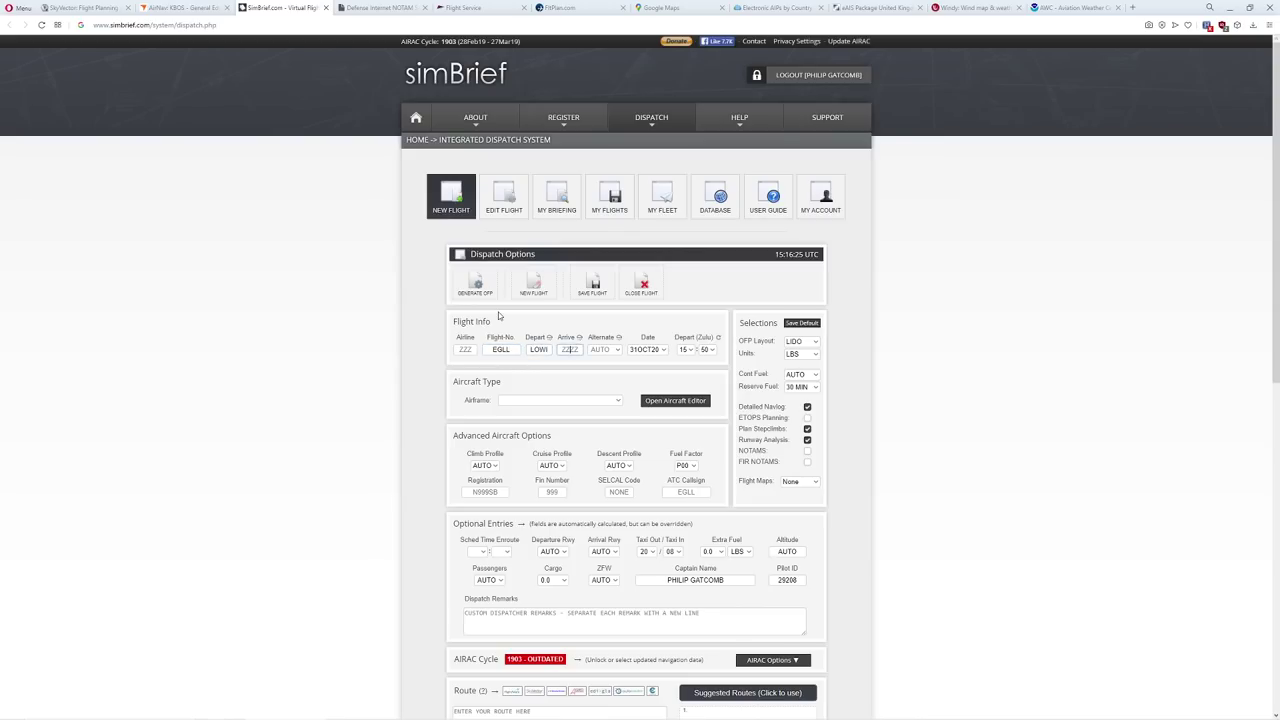
Re-enter EGLL as departure and LOWI as arrival, then review the 605 nm route.
{"action": "double_click", "coordinate": [487, 348]}
{"action": "double_click", "coordinate": [545, 349]}
{"action": "type", "text": "EGLL"}
{"action": "key", "text": "Tab"}
{"action": "type", "text": "LOWI"}
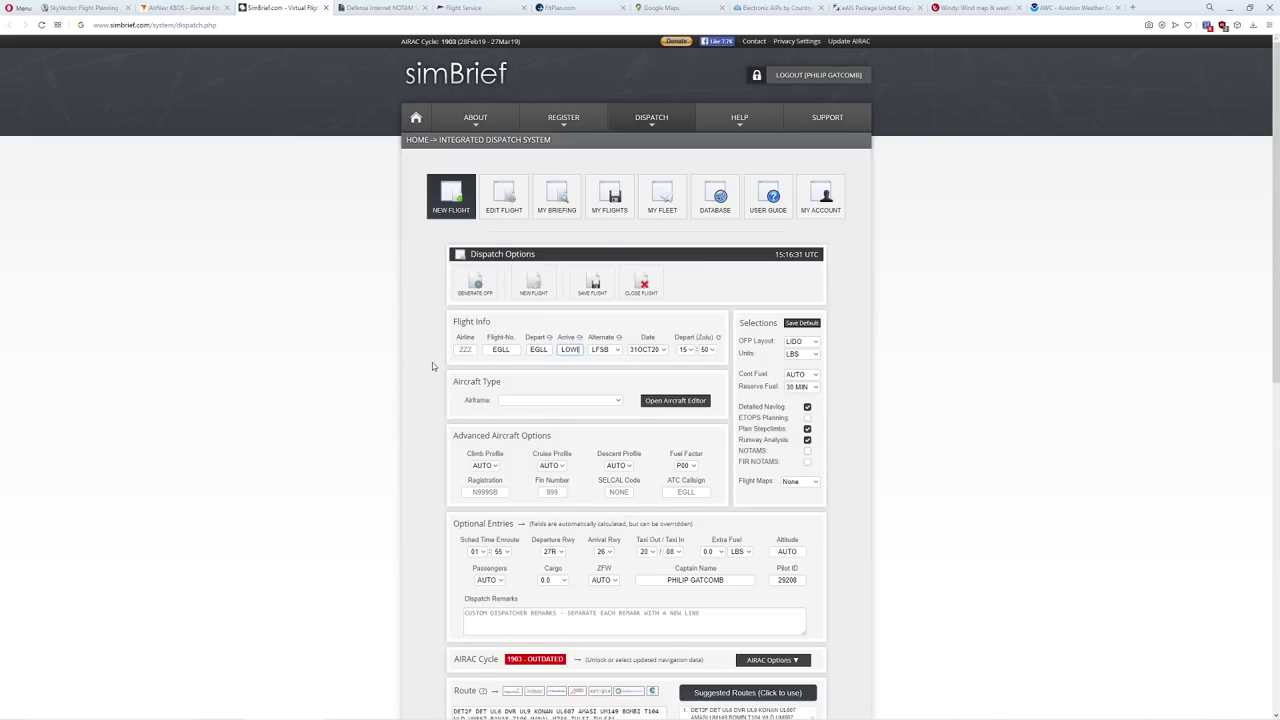
{"action": "scroll", "coordinate": [437, 368], "scroll_direction": "down", "scroll_amount": 5}
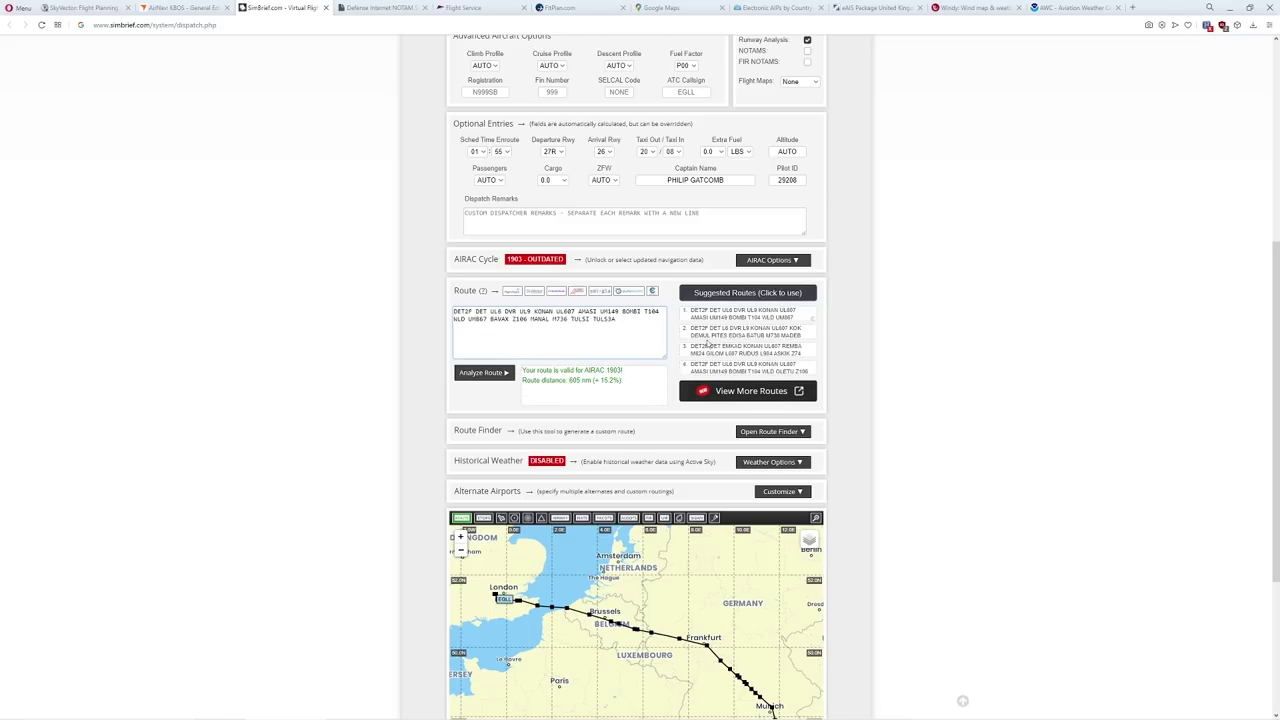
{"action": "scroll", "coordinate": [274, 310], "scroll_direction": "down", "scroll_amount": 2}
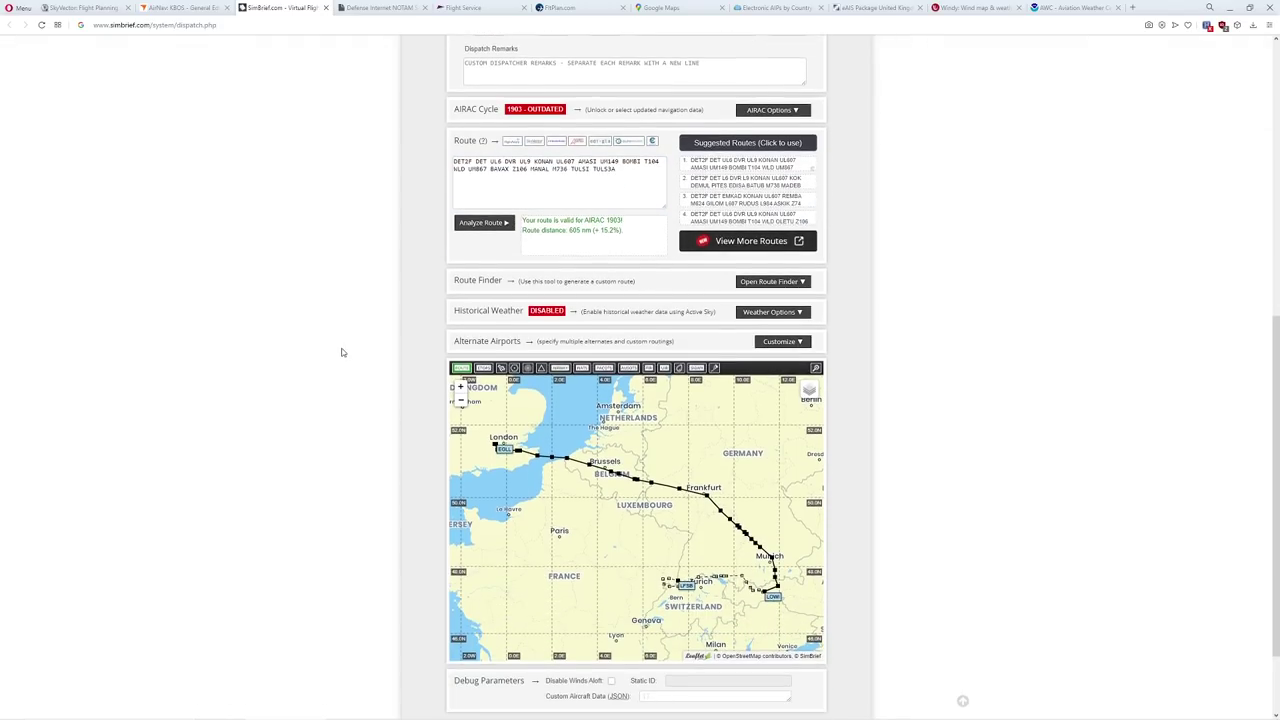
{"action": "scroll", "coordinate": [341, 352], "scroll_direction": "up", "scroll_amount": 6}
Choose the A342 – A340-200 airframe for the flight.
{"action": "left_click", "coordinate": [514, 401]}
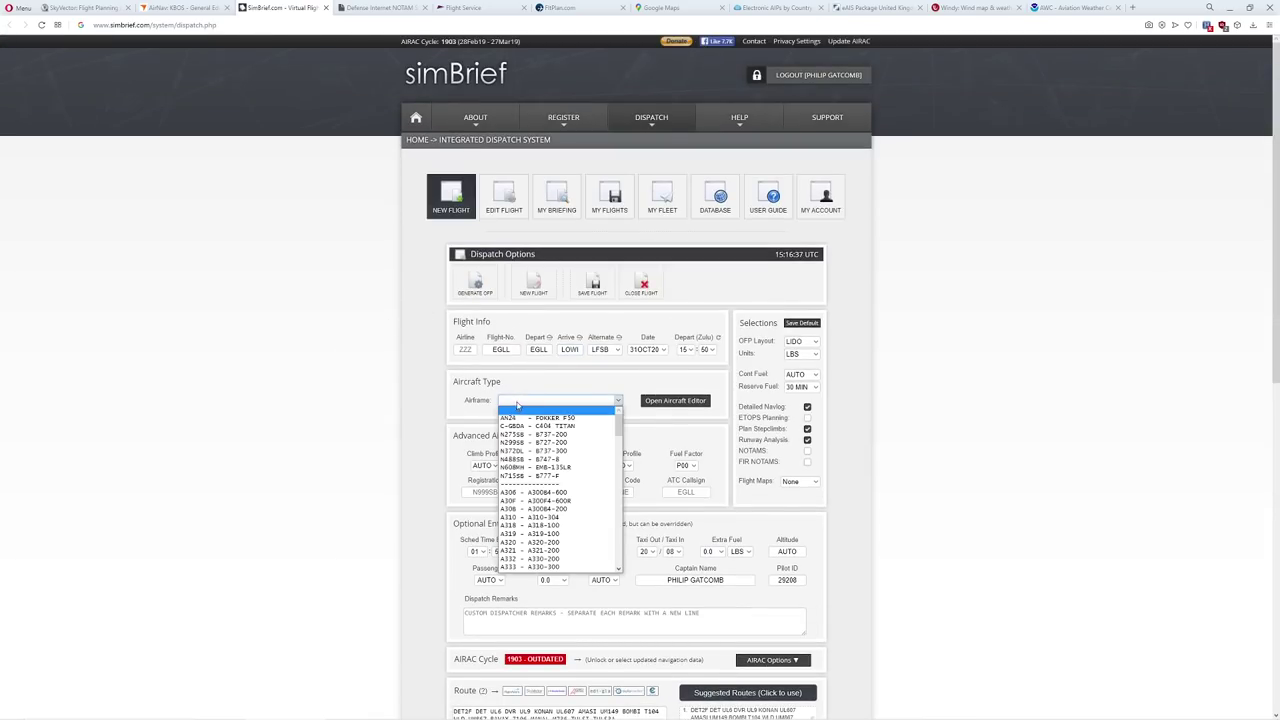
{"action": "scroll", "coordinate": [545, 460], "scroll_direction": "down", "scroll_amount": 5}
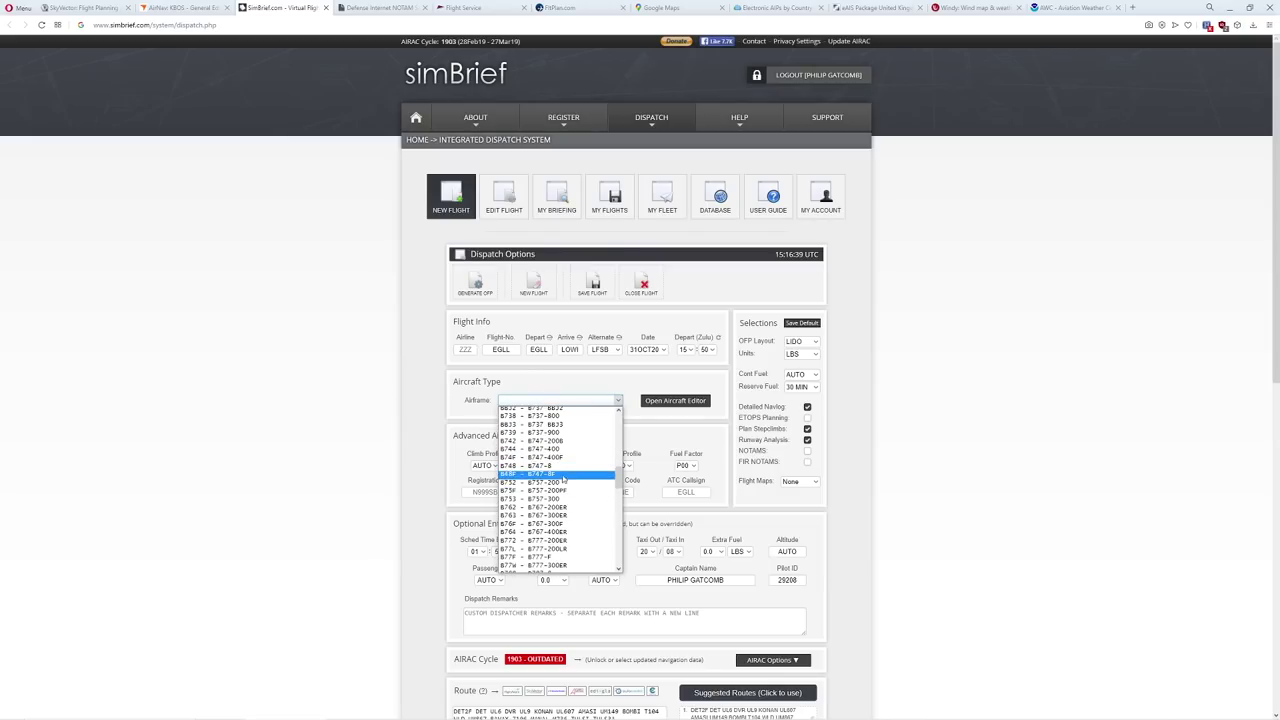
{"action": "scroll", "coordinate": [566, 485], "scroll_direction": "up", "scroll_amount": 6}
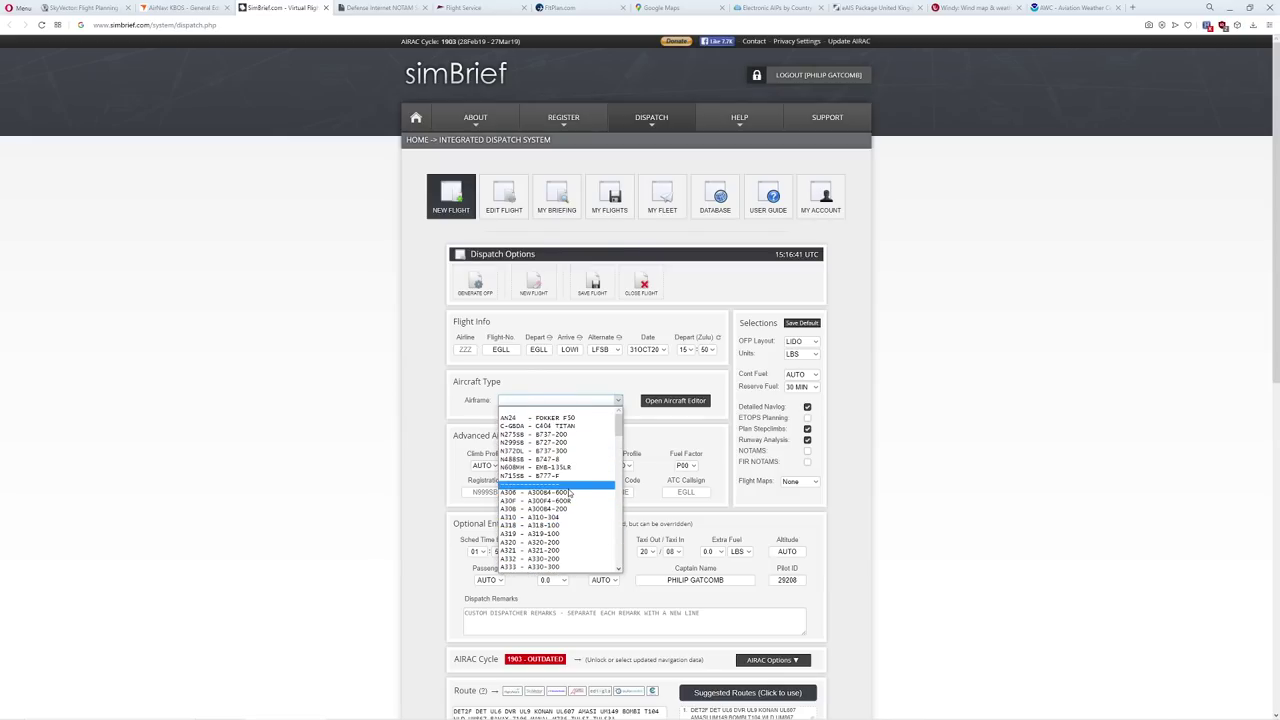
{"action": "scroll", "coordinate": [566, 490], "scroll_direction": "down", "scroll_amount": 3}
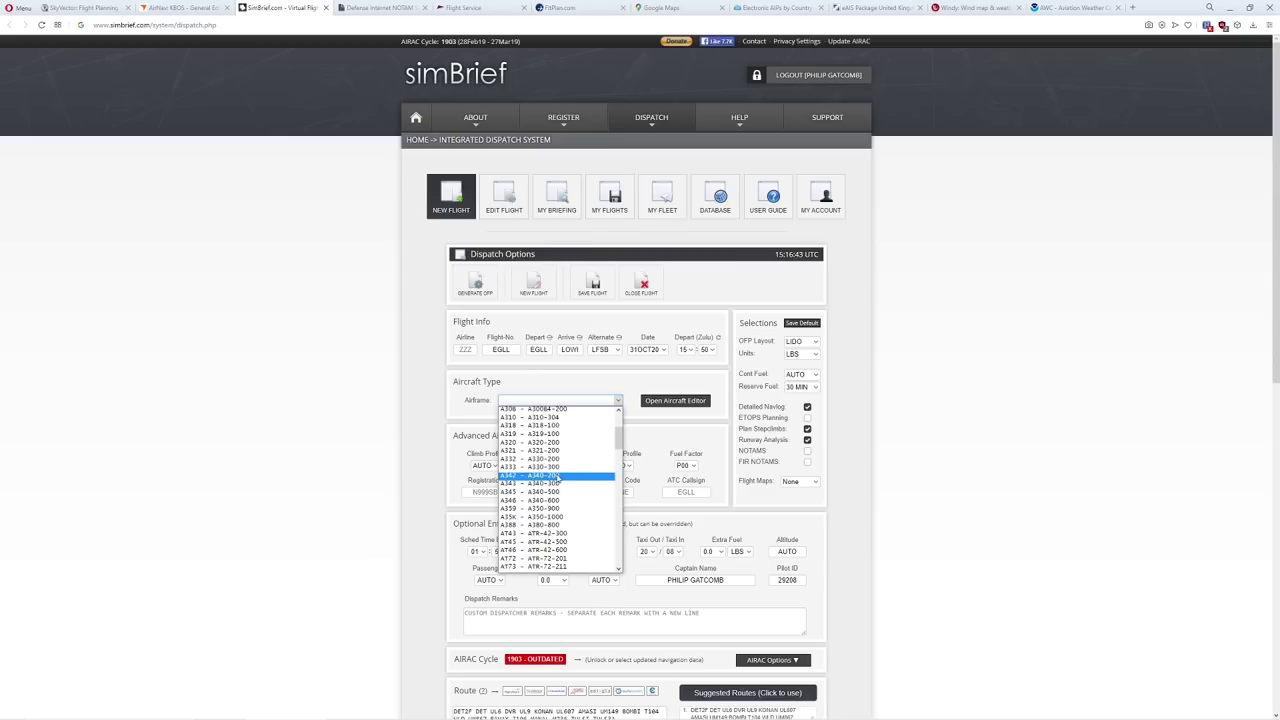
{"action": "left_click", "coordinate": [559, 477]}
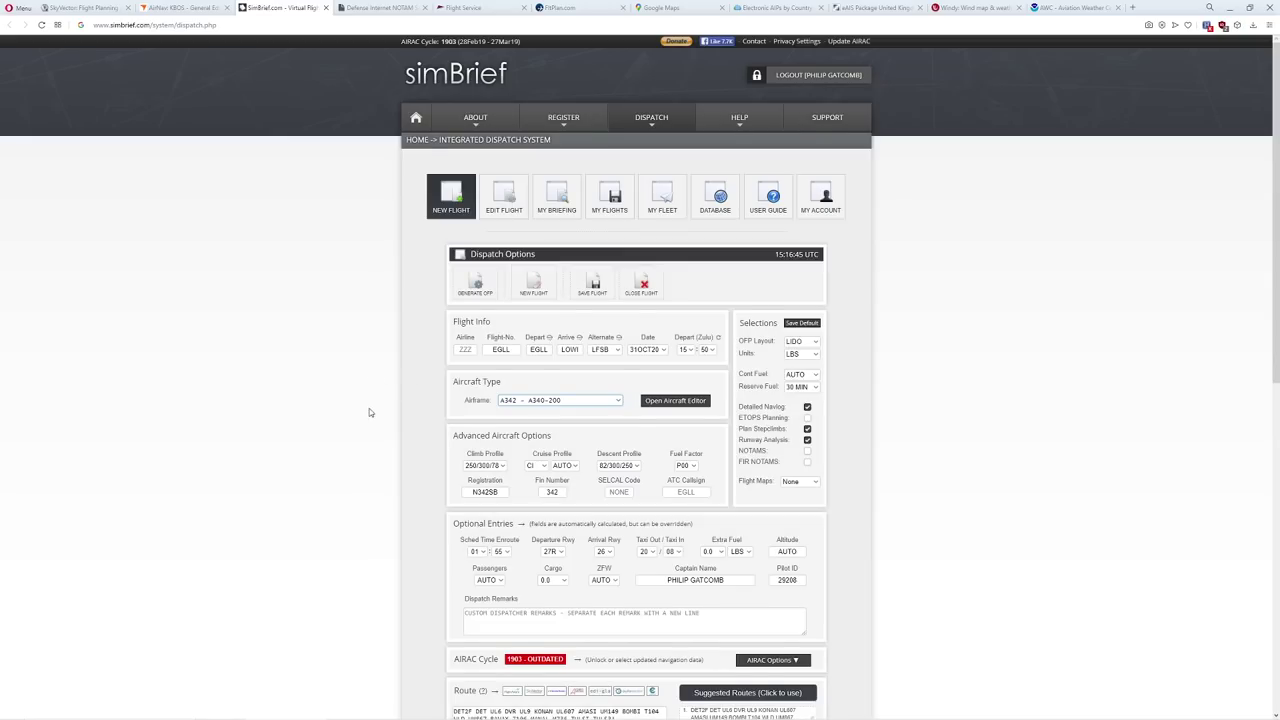
Change the cruise profile cost index from AUTO to 400.
{"action": "scroll", "coordinate": [369, 408], "scroll_direction": "down", "scroll_amount": 1}
{"action": "left_click", "coordinate": [563, 366]}
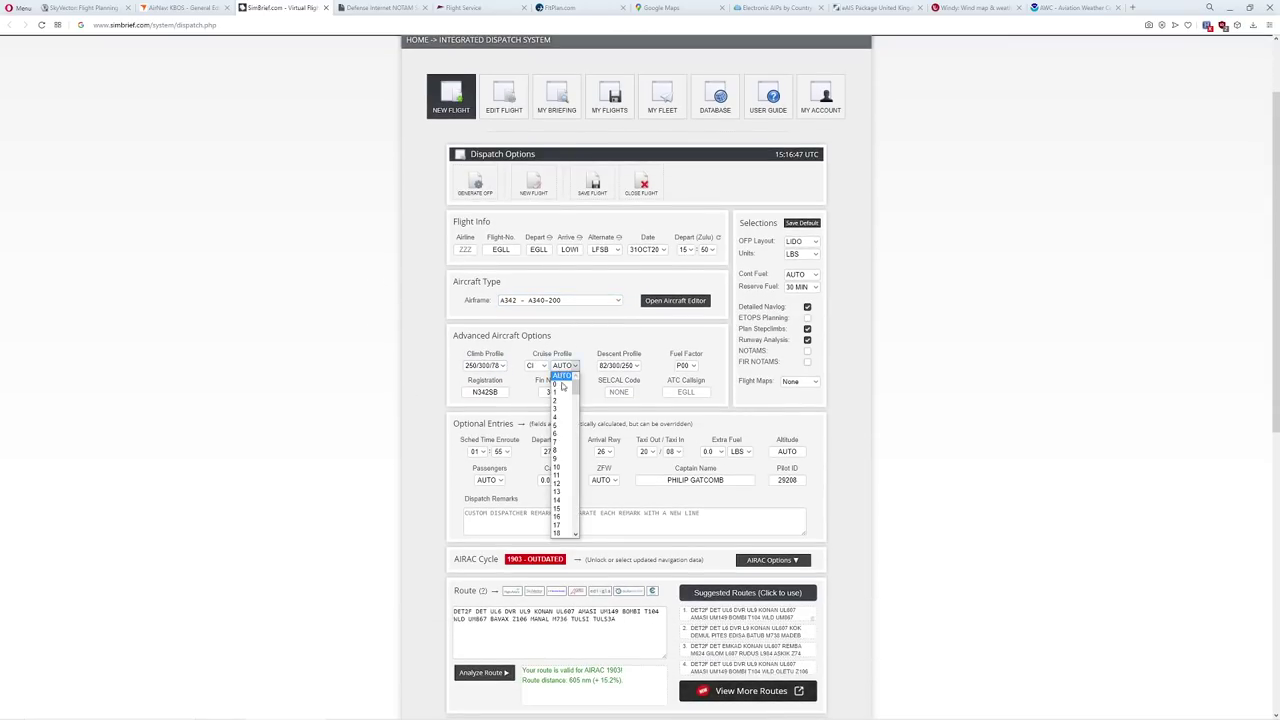
{"action": "type", "text": "414"}
{"action": "scroll", "coordinate": [563, 480], "scroll_direction": "up", "scroll_amount": 3}
{"action": "left_click", "coordinate": [560, 448]}
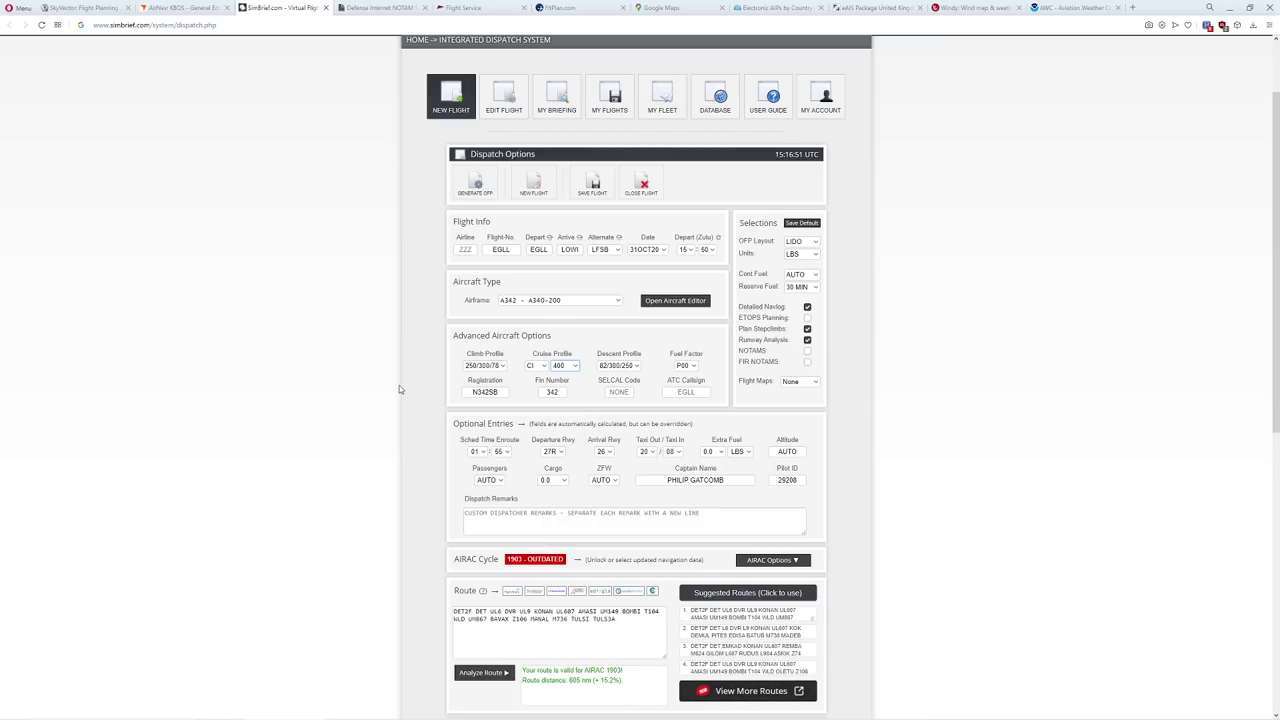
{"action": "scroll", "coordinate": [401, 380], "scroll_direction": "down", "scroll_amount": 1}
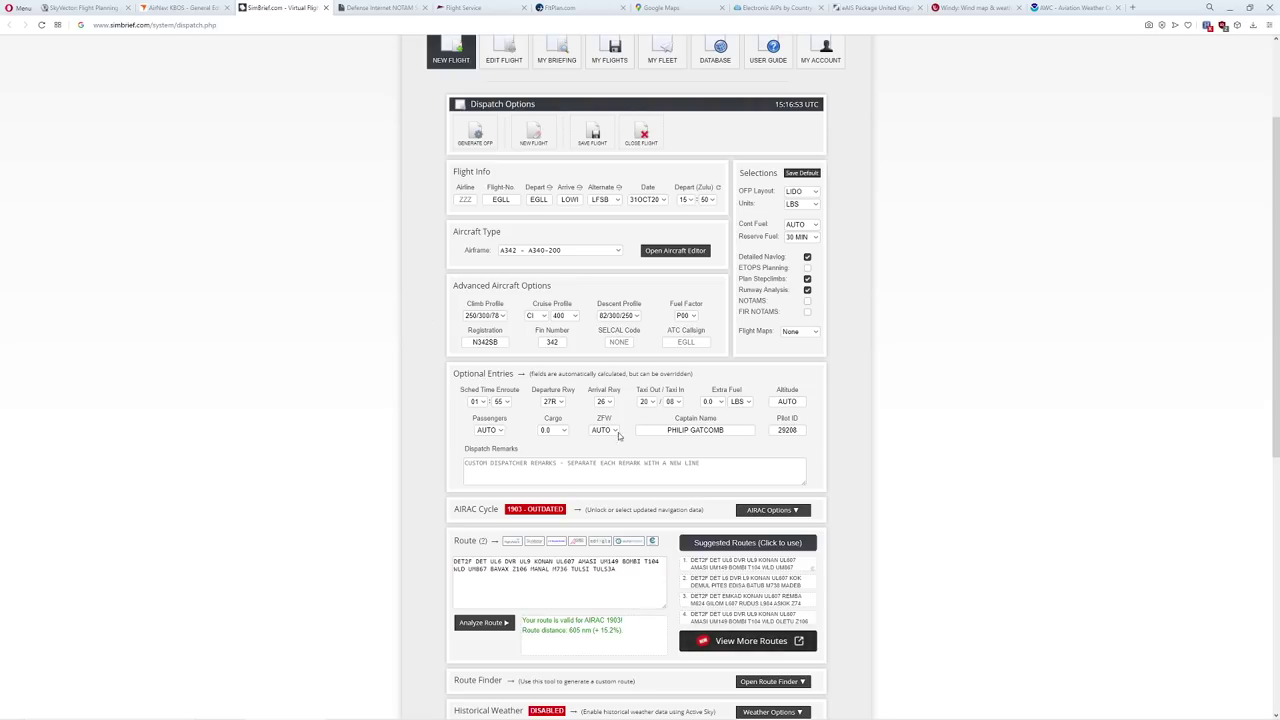
{"action": "scroll", "coordinate": [450, 390], "scroll_direction": "down", "scroll_amount": 2}
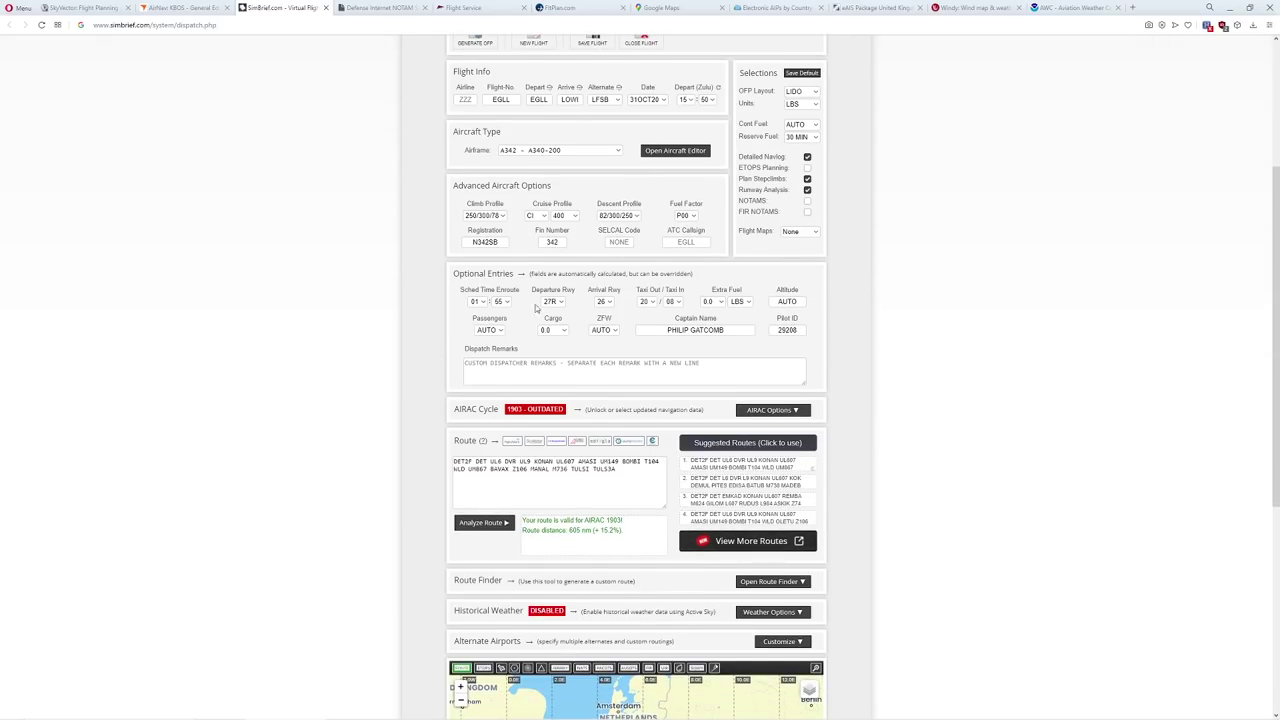
{"action": "scroll", "coordinate": [570, 309], "scroll_direction": "down", "scroll_amount": 7}
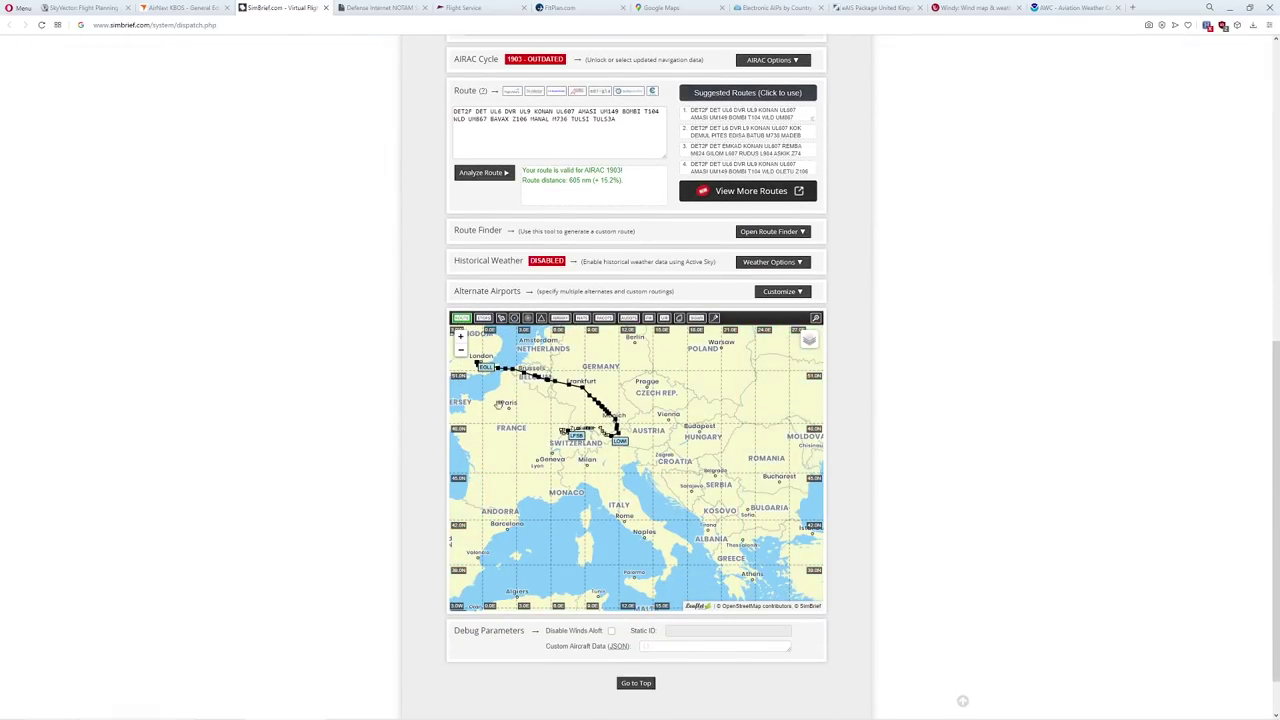
{"action": "scroll", "coordinate": [920, 400], "scroll_direction": "up", "scroll_amount": 6}
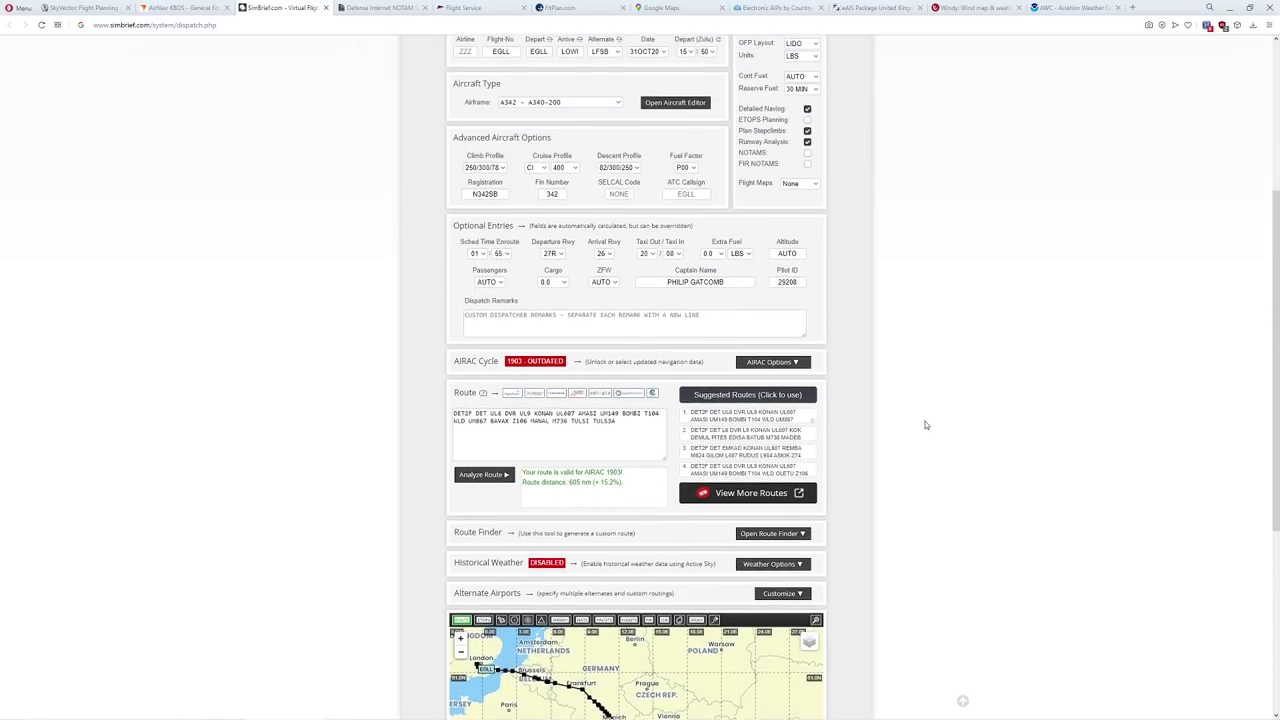
{"action": "scroll", "coordinate": [924, 410], "scroll_direction": "up", "scroll_amount": 6}
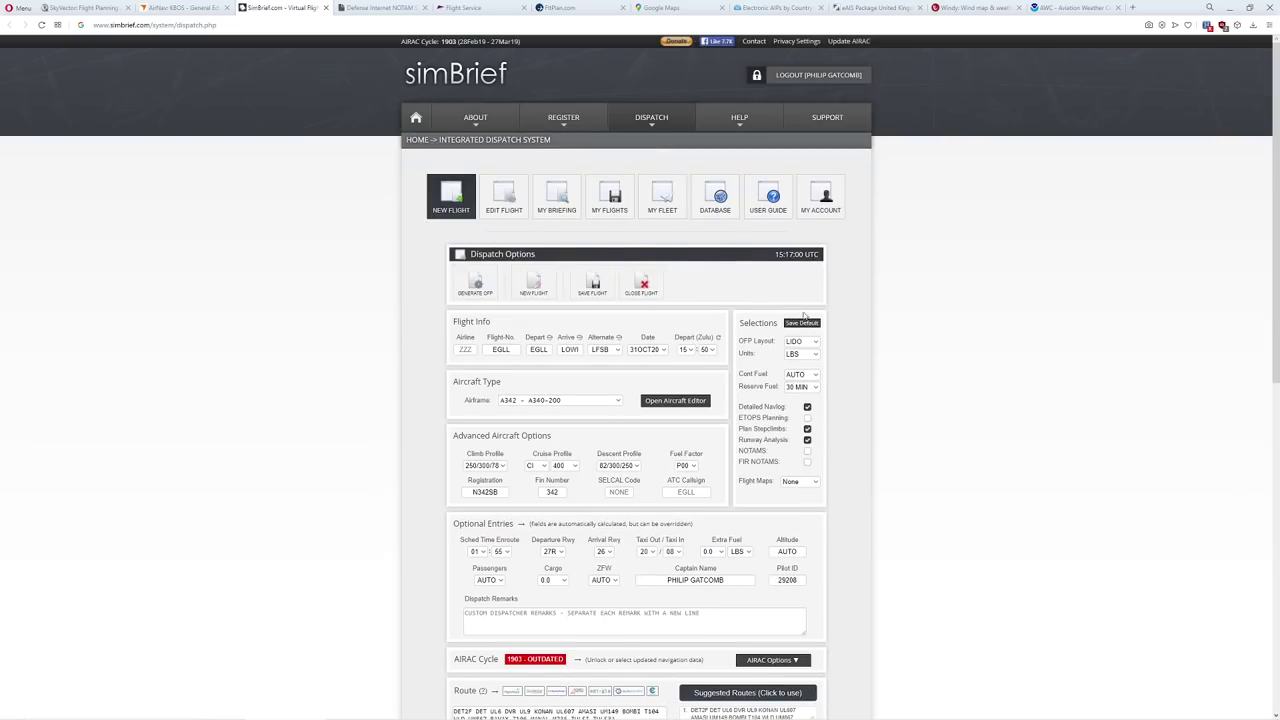
Generate the EGLL–LOWI briefing, giving FL350 and 39651 lbs block fuel.
{"action": "left_click", "coordinate": [474, 284]}
{"action": "left_click", "coordinate": [622, 408]}
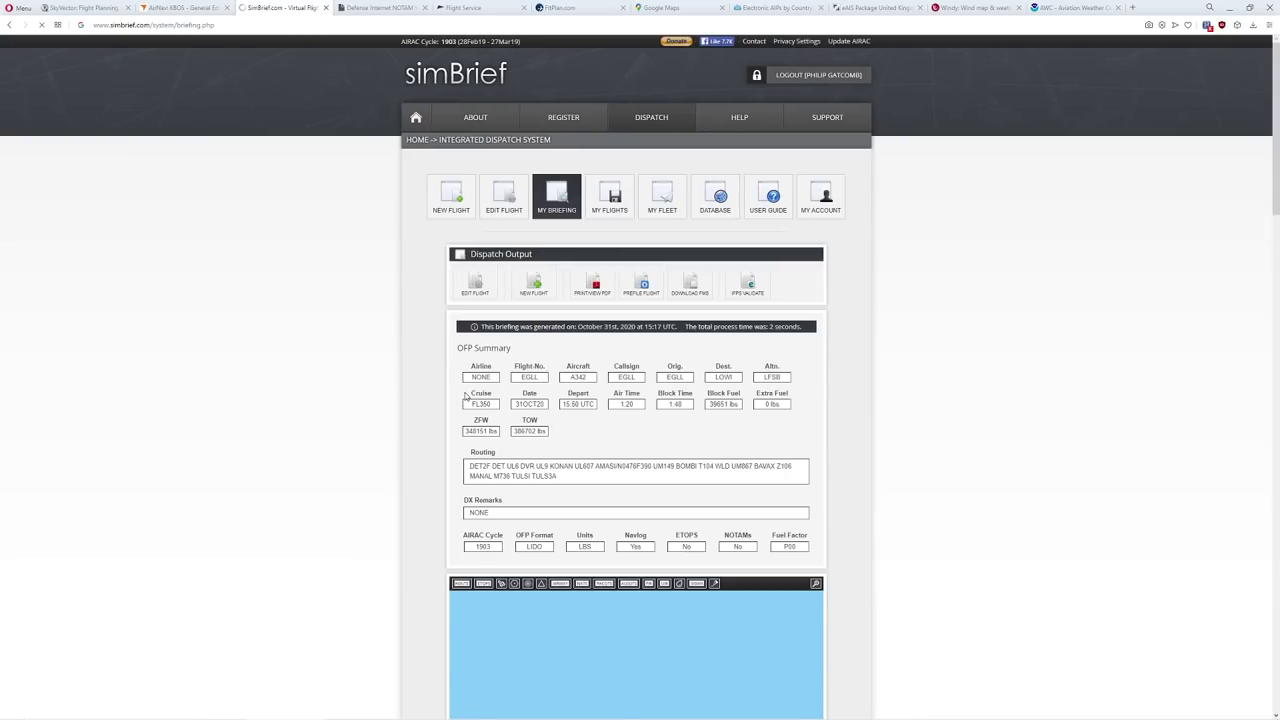
{"action": "scroll", "coordinate": [411, 358], "scroll_direction": "down", "scroll_amount": 6}
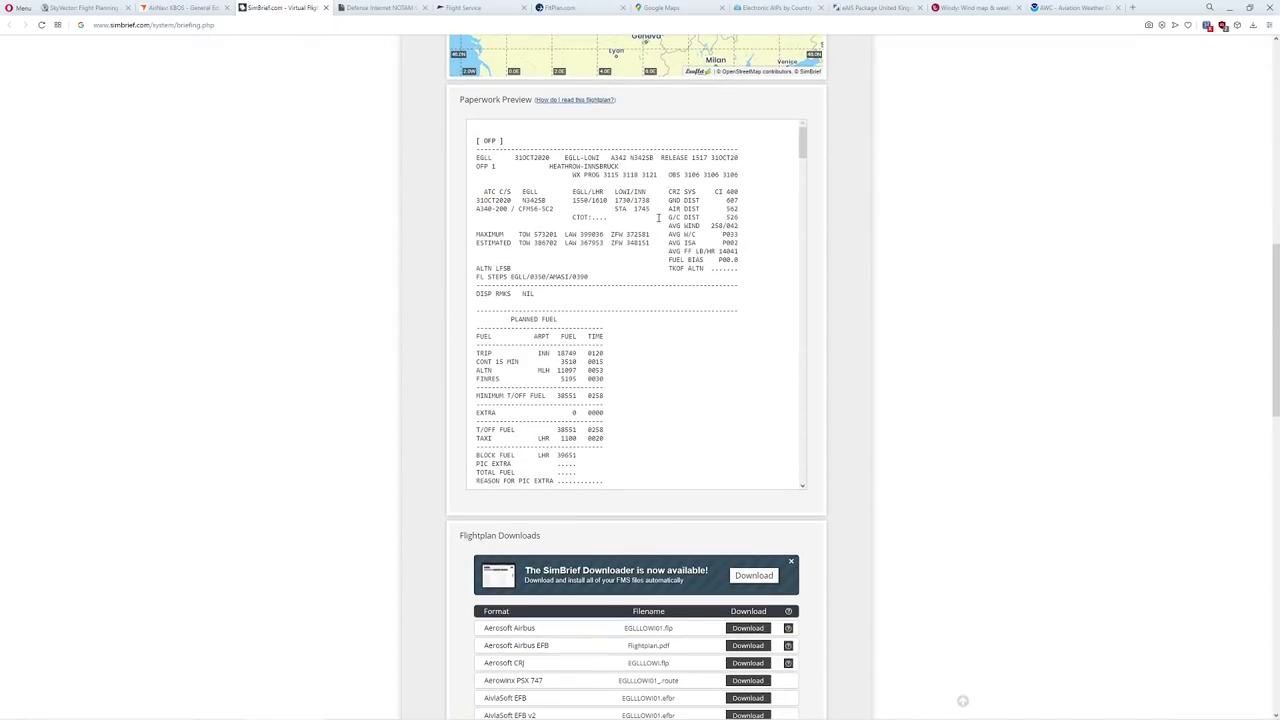
{"action": "scroll", "coordinate": [765, 160], "scroll_direction": "down", "scroll_amount": 1}
{"action": "scroll", "coordinate": [775, 150], "scroll_direction": "up", "scroll_amount": 4}
{"action": "scroll", "coordinate": [425, 268], "scroll_direction": "up", "scroll_amount": 5}
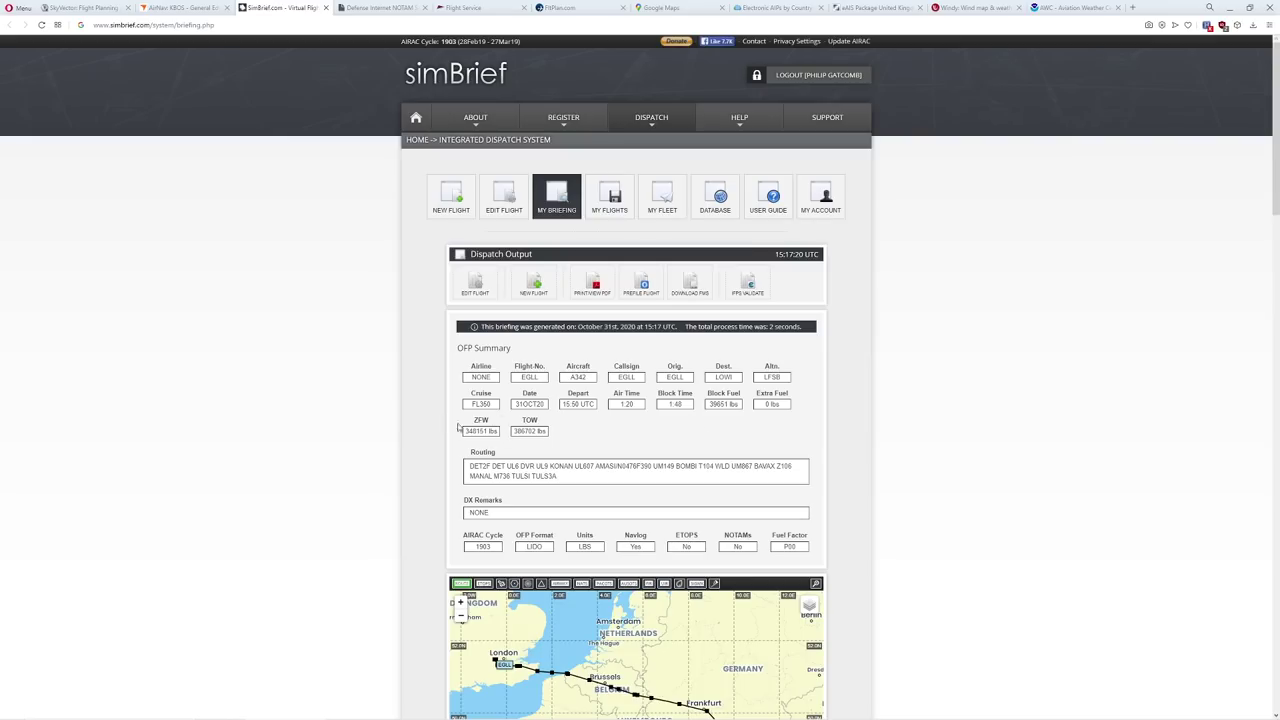
Scroll past the Paperwork Preview down to the Flightplan Downloads table.
{"action": "scroll", "coordinate": [423, 400], "scroll_direction": "down", "scroll_amount": 7}
{"action": "scroll", "coordinate": [682, 318], "scroll_direction": "down", "scroll_amount": 5}
{"action": "scroll", "coordinate": [665, 330], "scroll_direction": "down", "scroll_amount": 4}
{"action": "scroll", "coordinate": [528, 335], "scroll_direction": "up", "scroll_amount": 1}
{"action": "scroll", "coordinate": [522, 346], "scroll_direction": "down", "scroll_amount": 3}
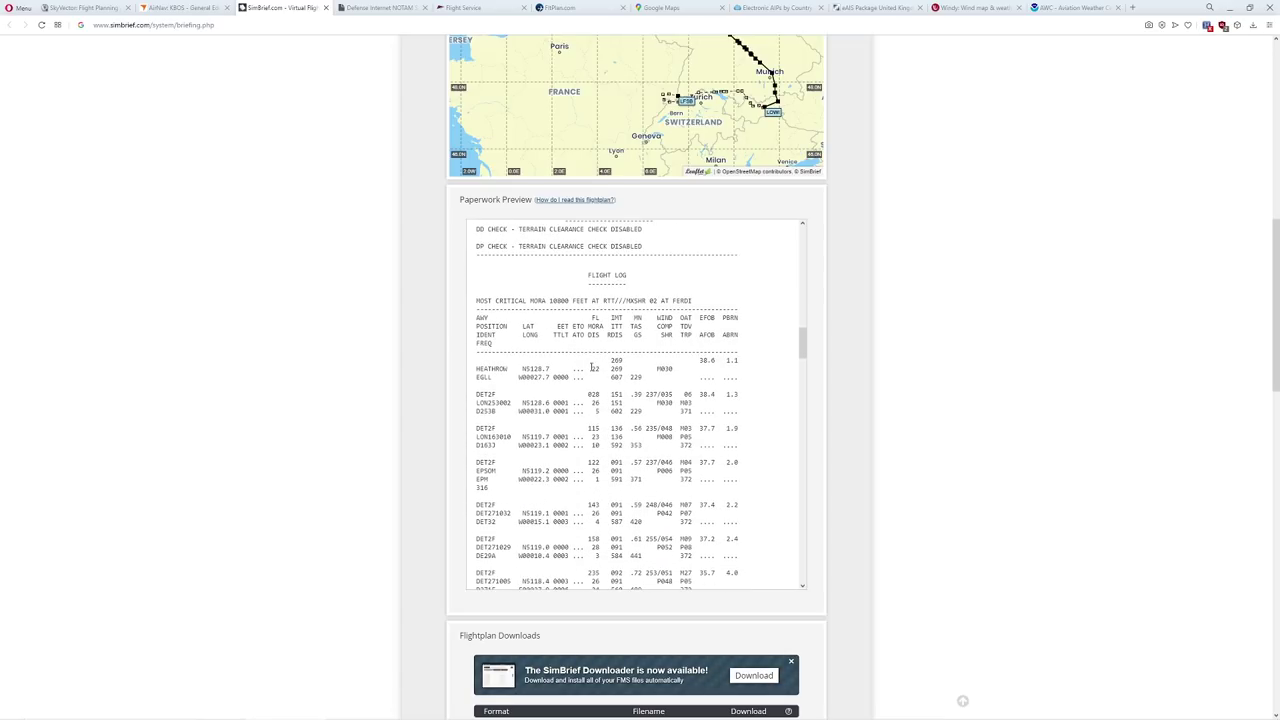
{"action": "scroll", "coordinate": [630, 400], "scroll_direction": "down", "scroll_amount": 3}
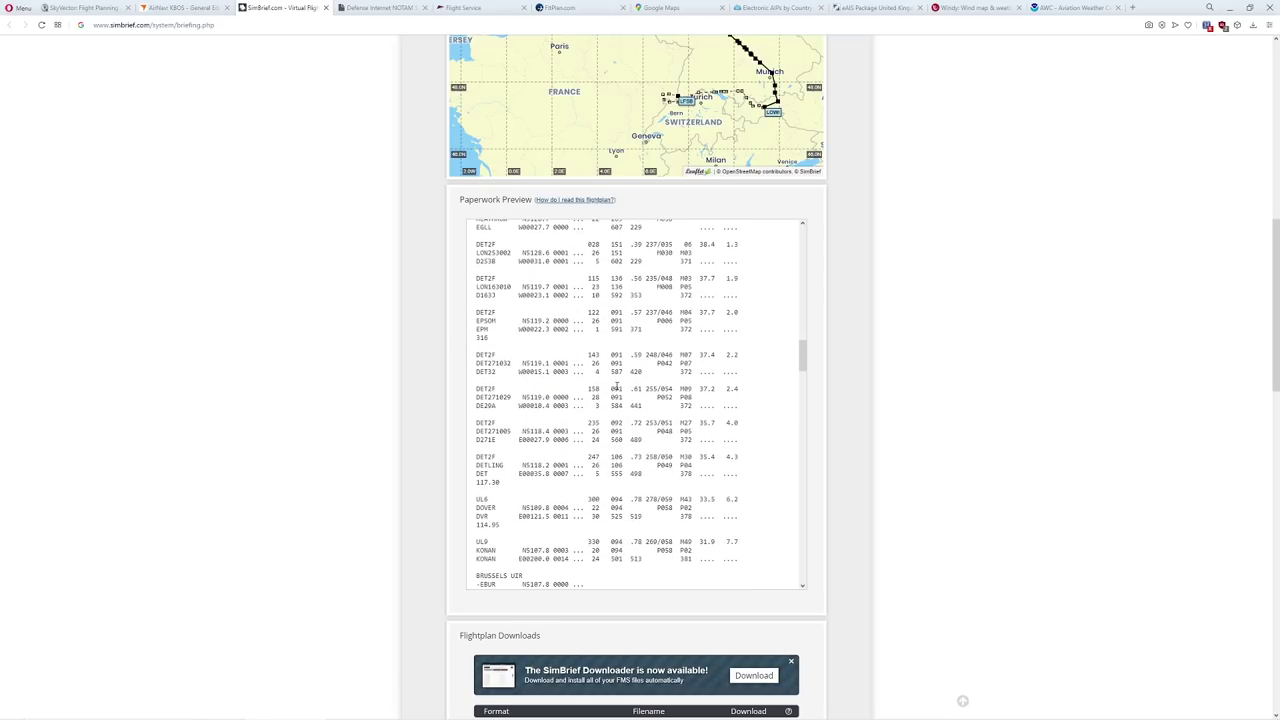
{"action": "scroll", "coordinate": [329, 303], "scroll_direction": "down", "scroll_amount": 5}
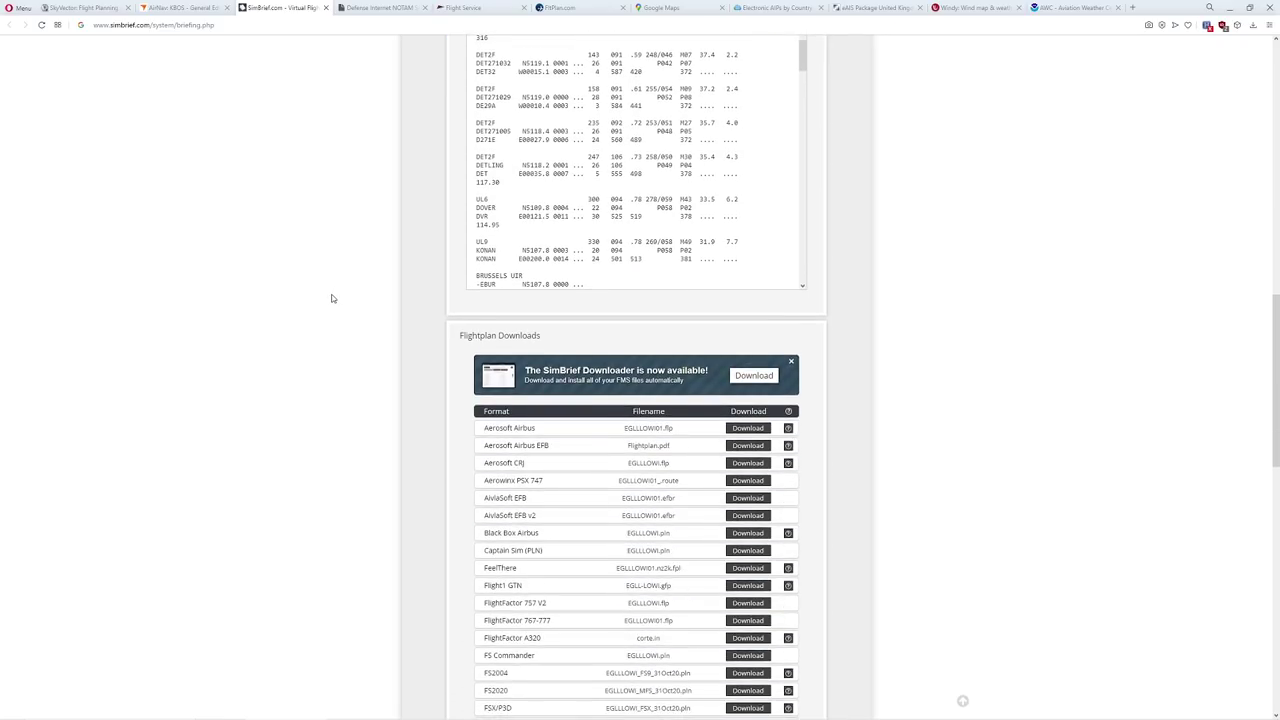
{"action": "scroll", "coordinate": [371, 251], "scroll_direction": "down", "scroll_amount": 1}
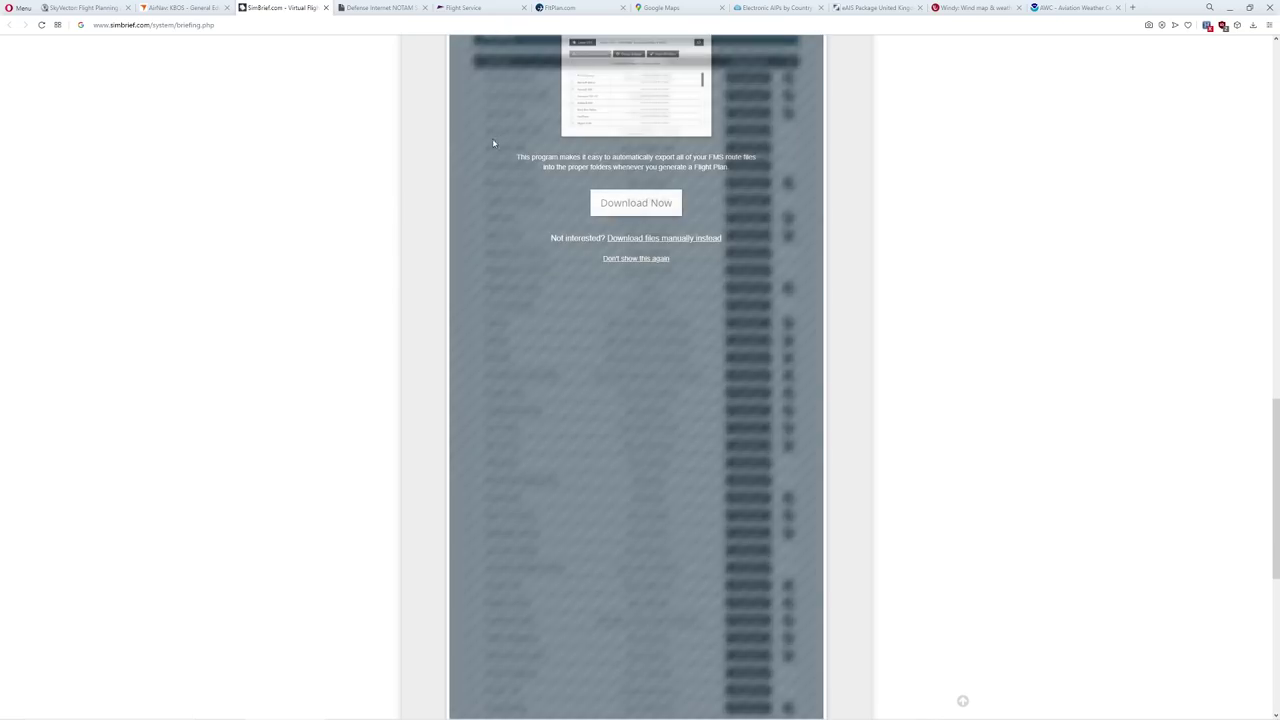
Close the Downloader promo and expand Heathrow's departure METAR, TAF and VATSIM ATIS.
{"action": "left_click", "coordinate": [812, 42]}
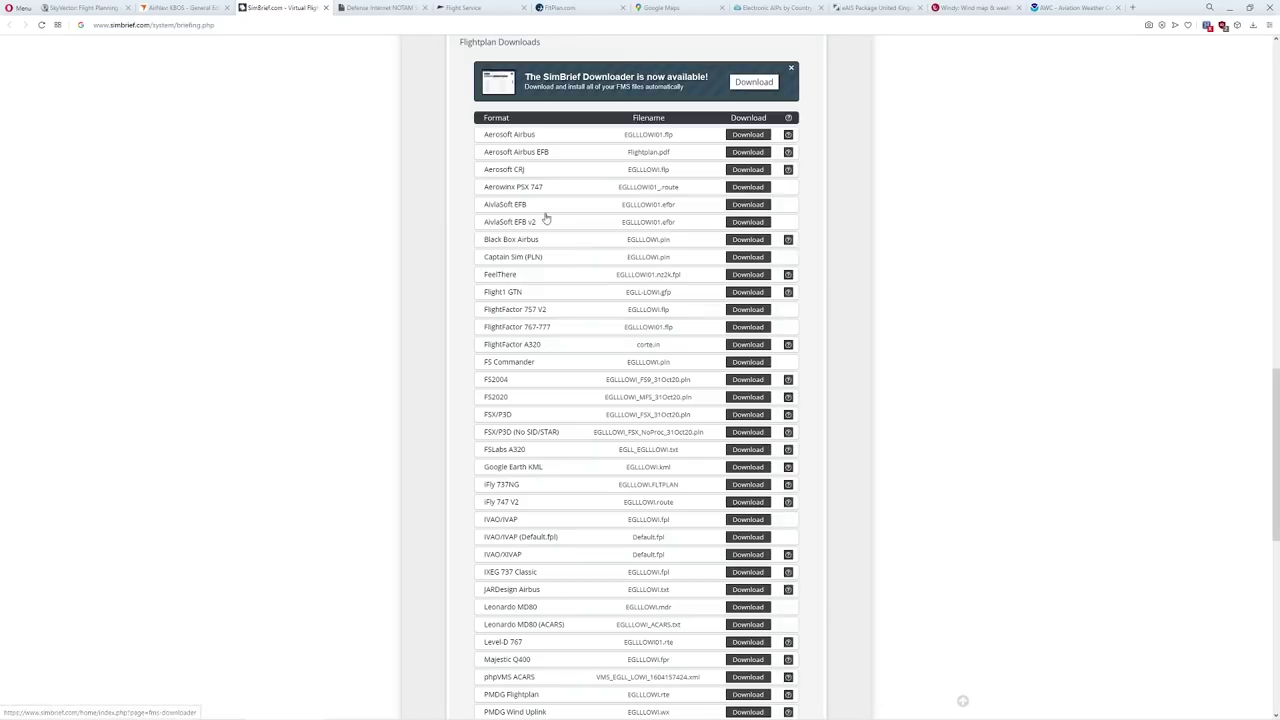
{"action": "scroll", "coordinate": [563, 412], "scroll_direction": "down", "scroll_amount": 2}
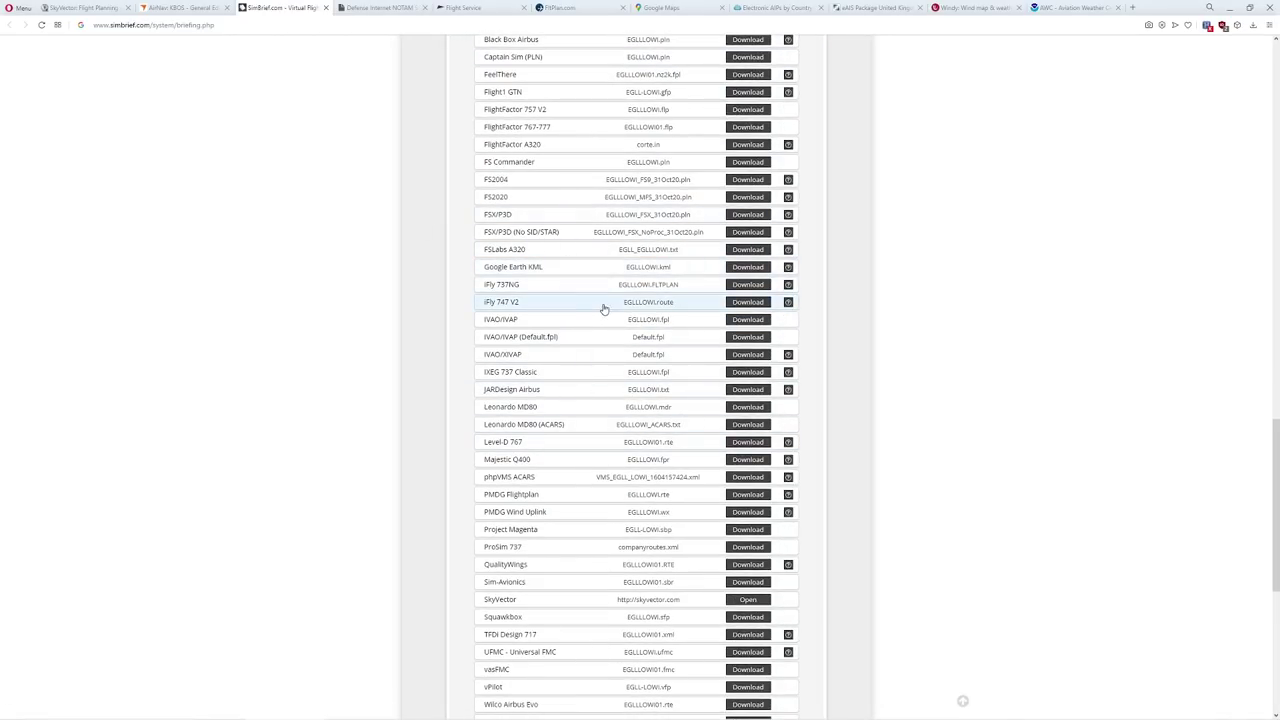
{"action": "scroll", "coordinate": [600, 300], "scroll_direction": "down", "scroll_amount": 2}
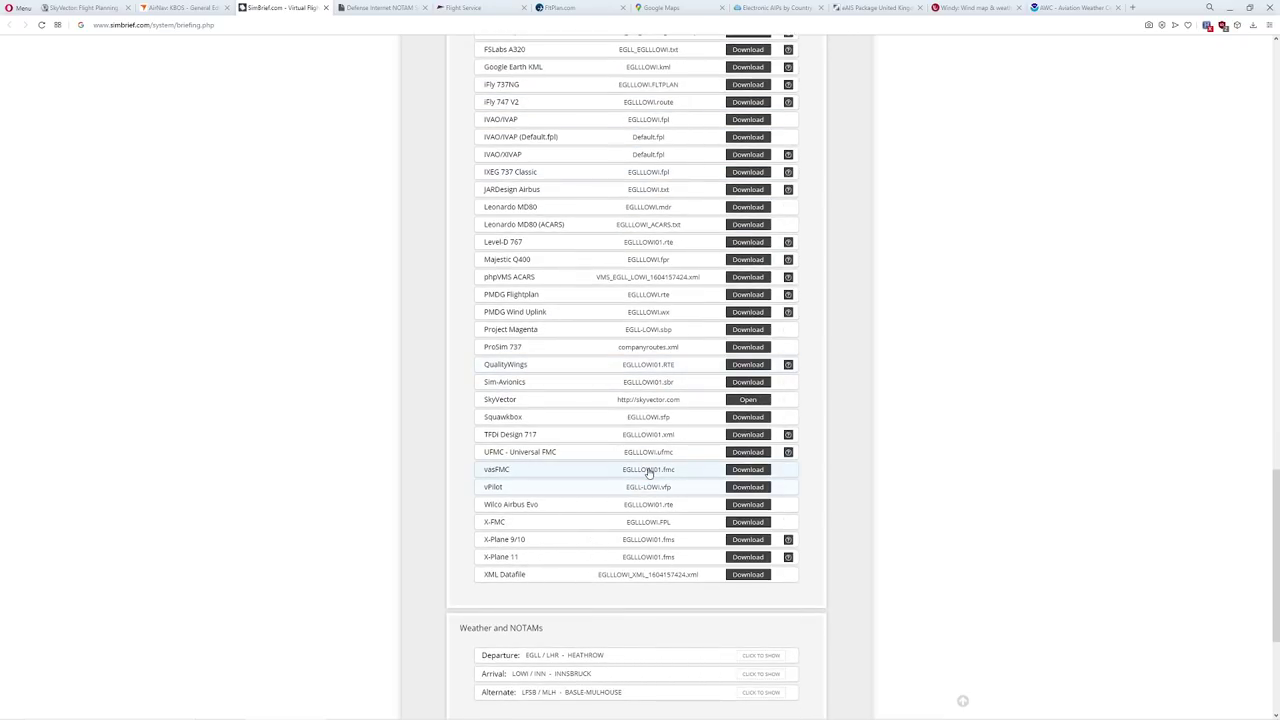
{"action": "scroll", "coordinate": [640, 503], "scroll_direction": "down", "scroll_amount": 2}
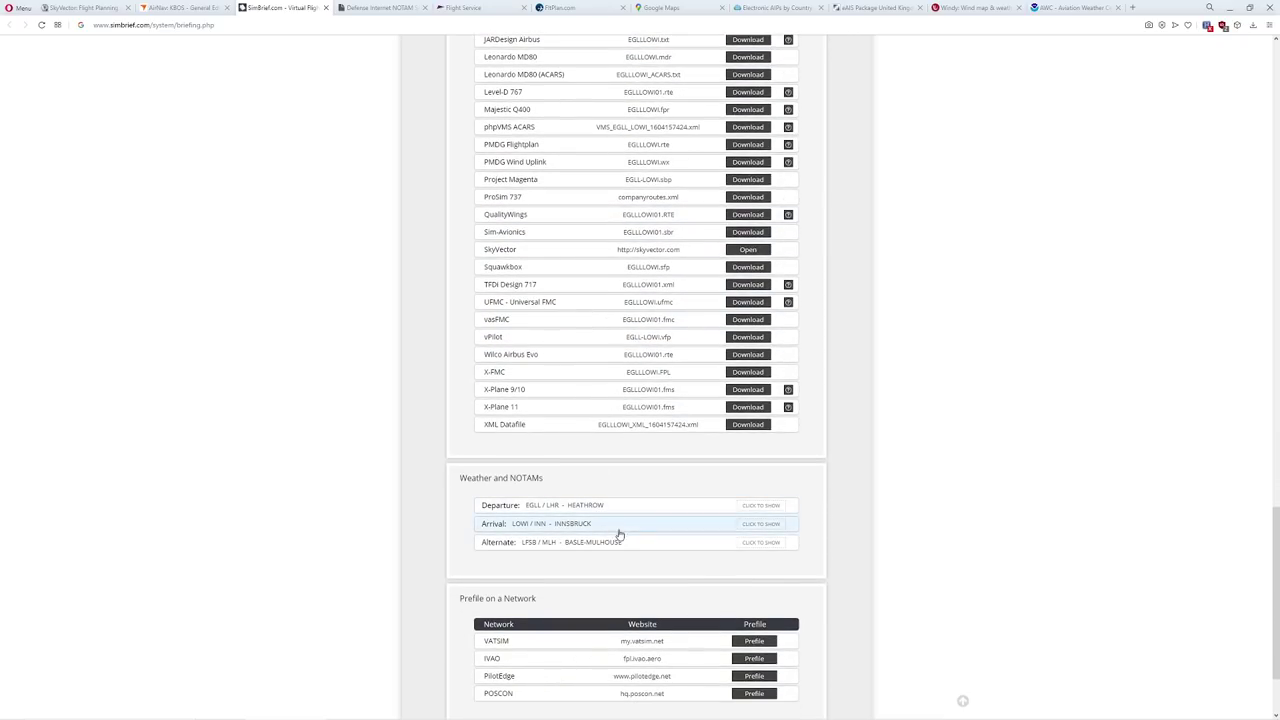
{"action": "scroll", "coordinate": [634, 508], "scroll_direction": "down", "scroll_amount": 2}
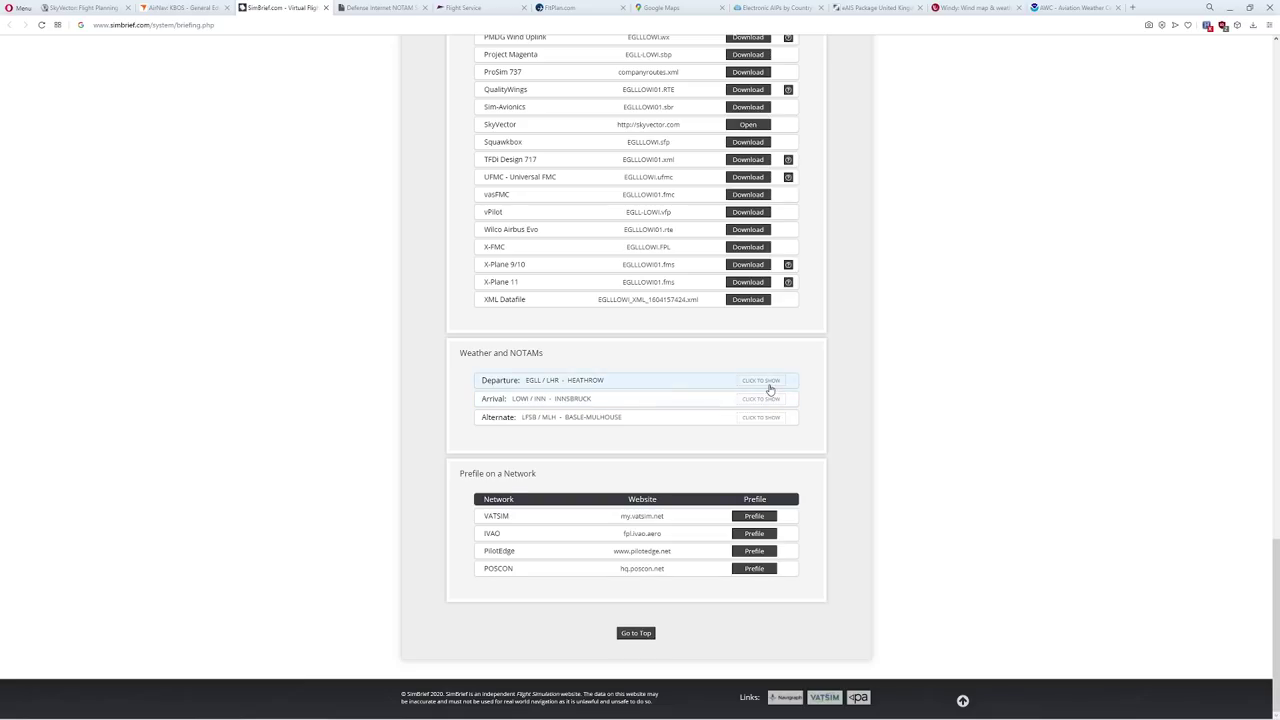
{"action": "left_click", "coordinate": [765, 382]}
{"action": "scroll", "coordinate": [683, 376], "scroll_direction": "down", "scroll_amount": 2}
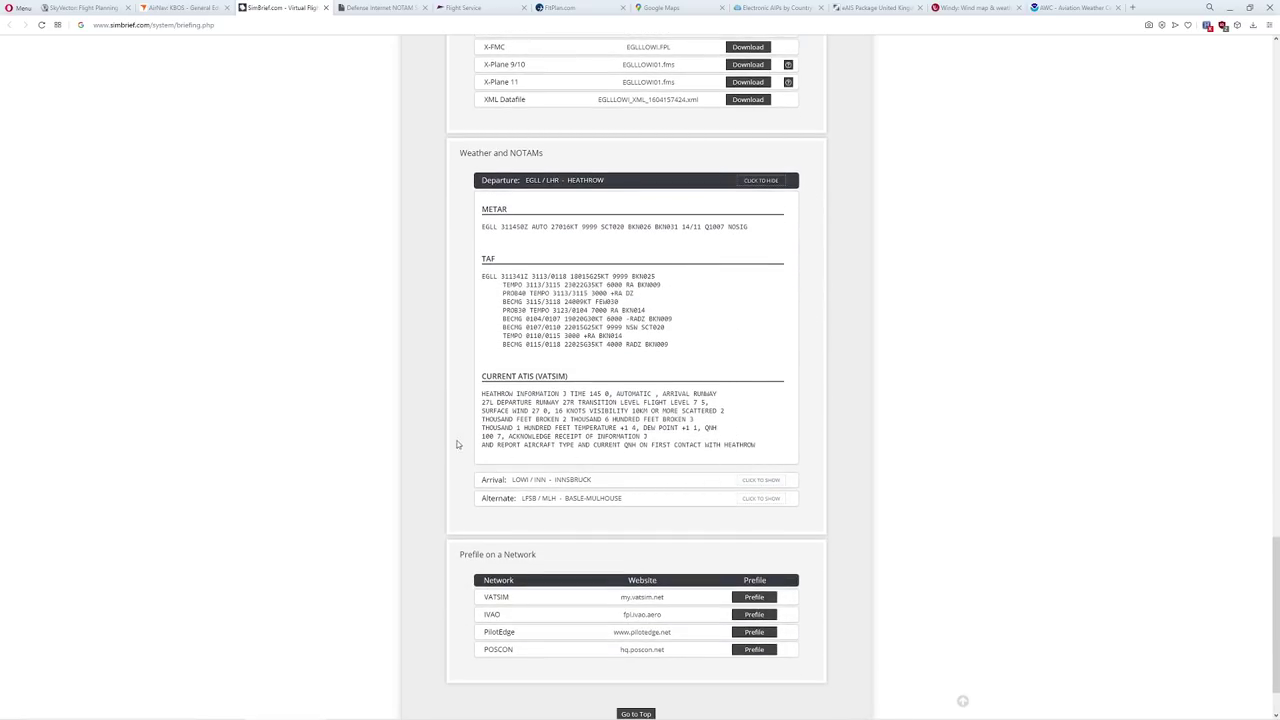
{"action": "scroll", "coordinate": [460, 442], "scroll_direction": "up", "scroll_amount": 20}
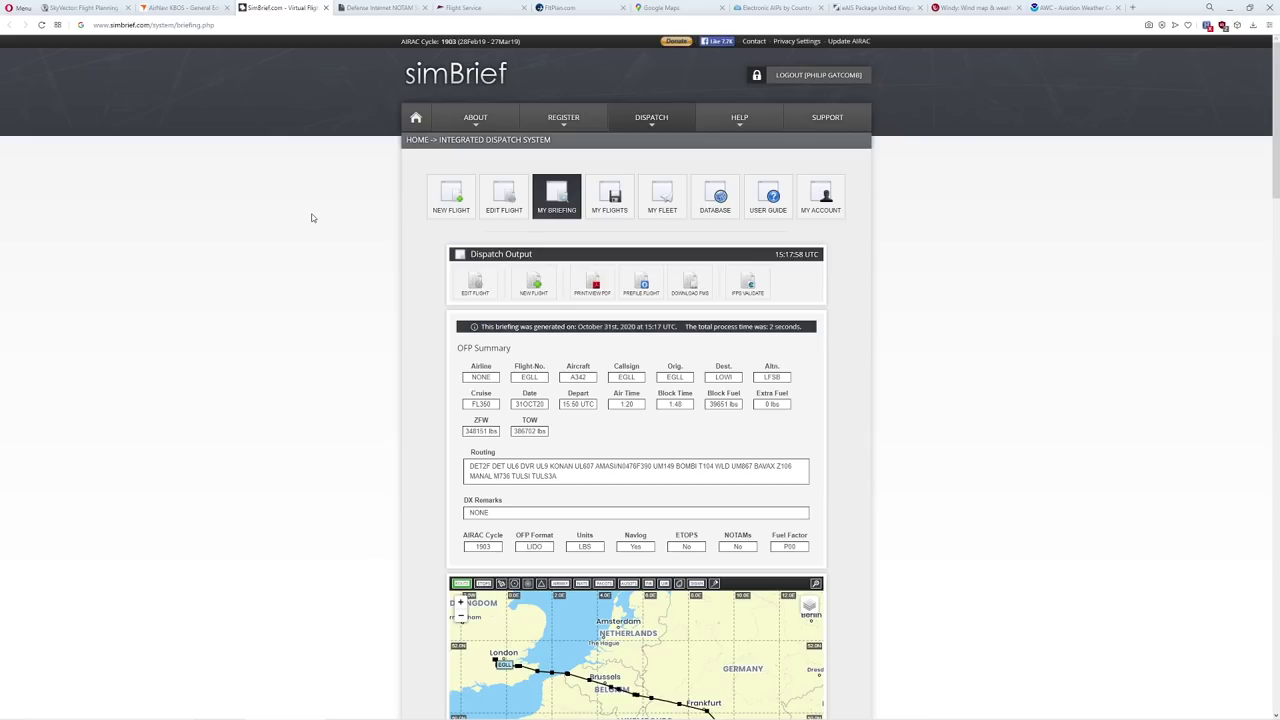
Look up the current NOTAMs for KJFK John F Kennedy Intl on DINS.
{"action": "left_click", "coordinate": [375, 8]}
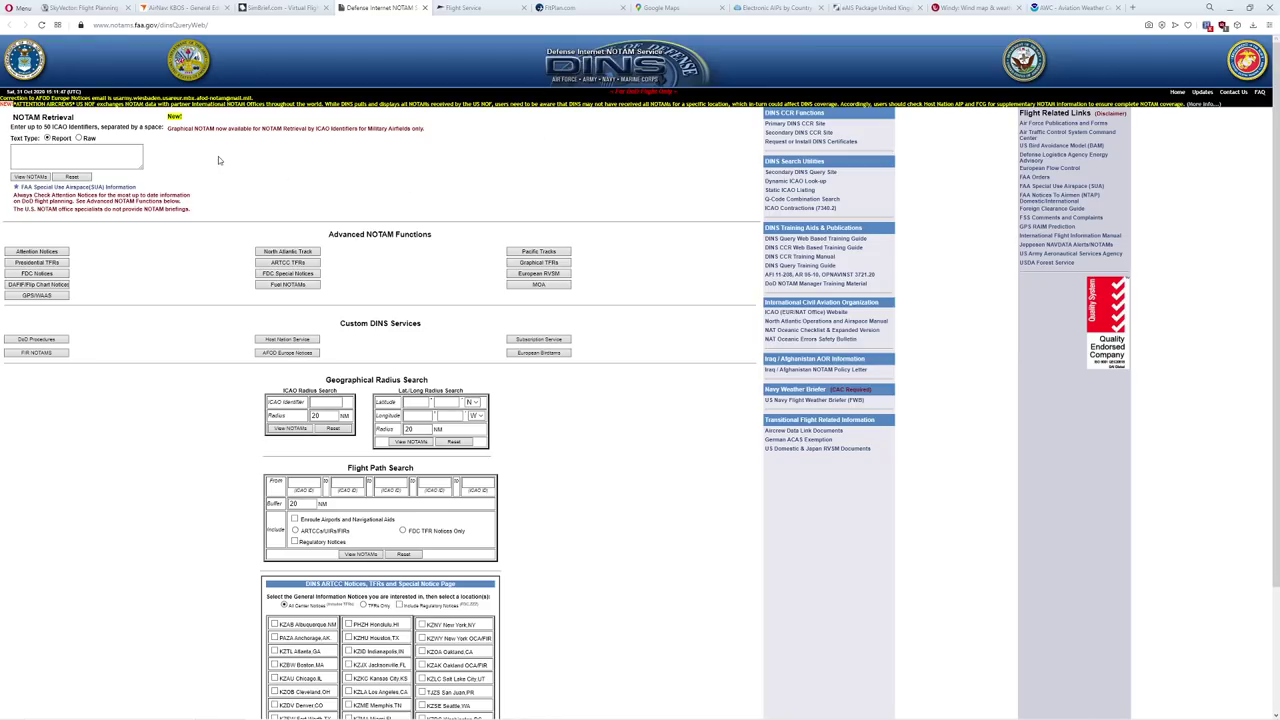
{"action": "left_click", "coordinate": [133, 152]}
{"action": "left_click", "coordinate": [40, 176]}
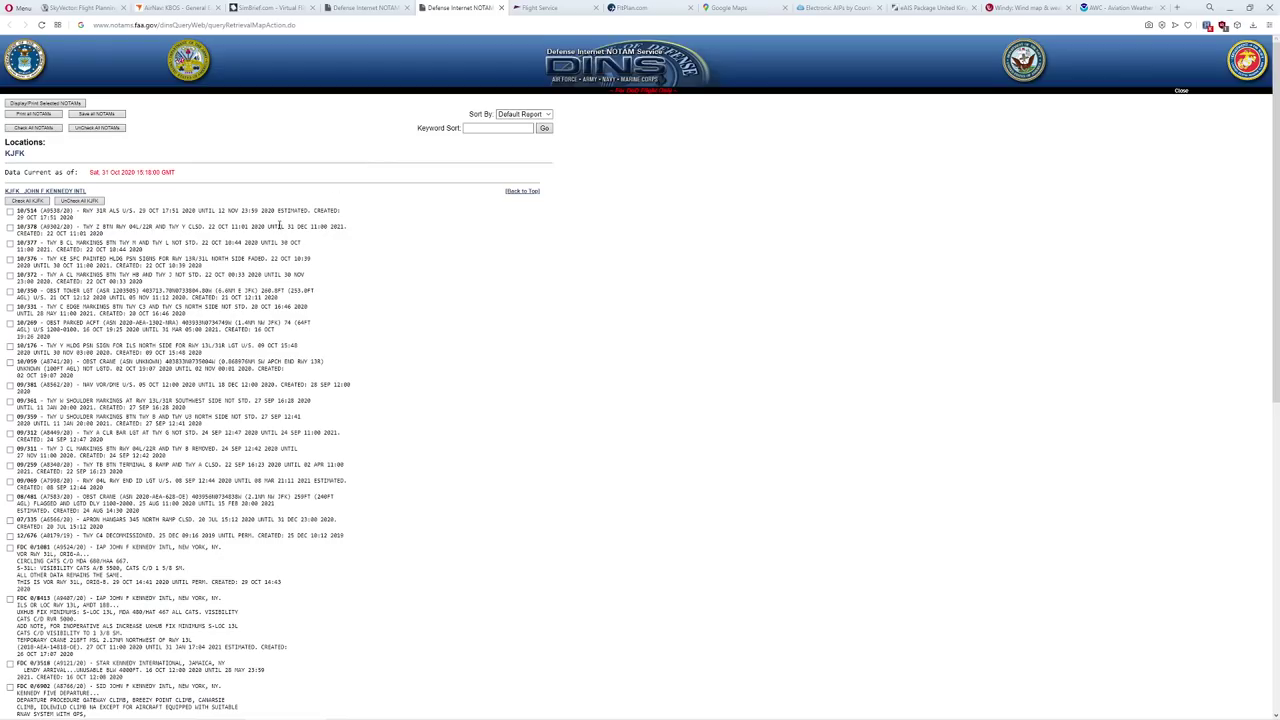
Read the KJFK NOTAMs, including taxiway, approach and JFK VOR/DME notices, then go to 1800wxbrief.
{"action": "scroll", "coordinate": [240, 218], "scroll_direction": "down", "scroll_amount": 2}
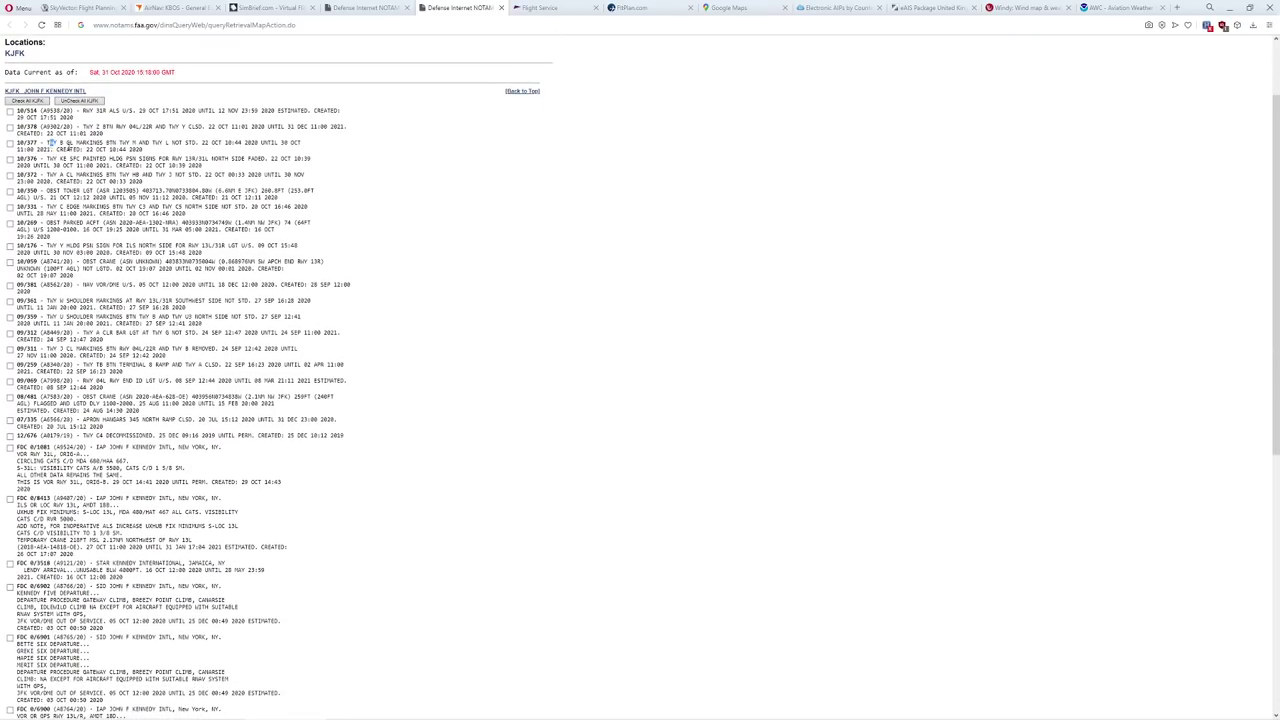
{"action": "left_click_drag", "start_coordinate": [50, 143], "coordinate": [202, 158]}
{"action": "scroll", "coordinate": [116, 240], "scroll_direction": "down", "scroll_amount": 4}
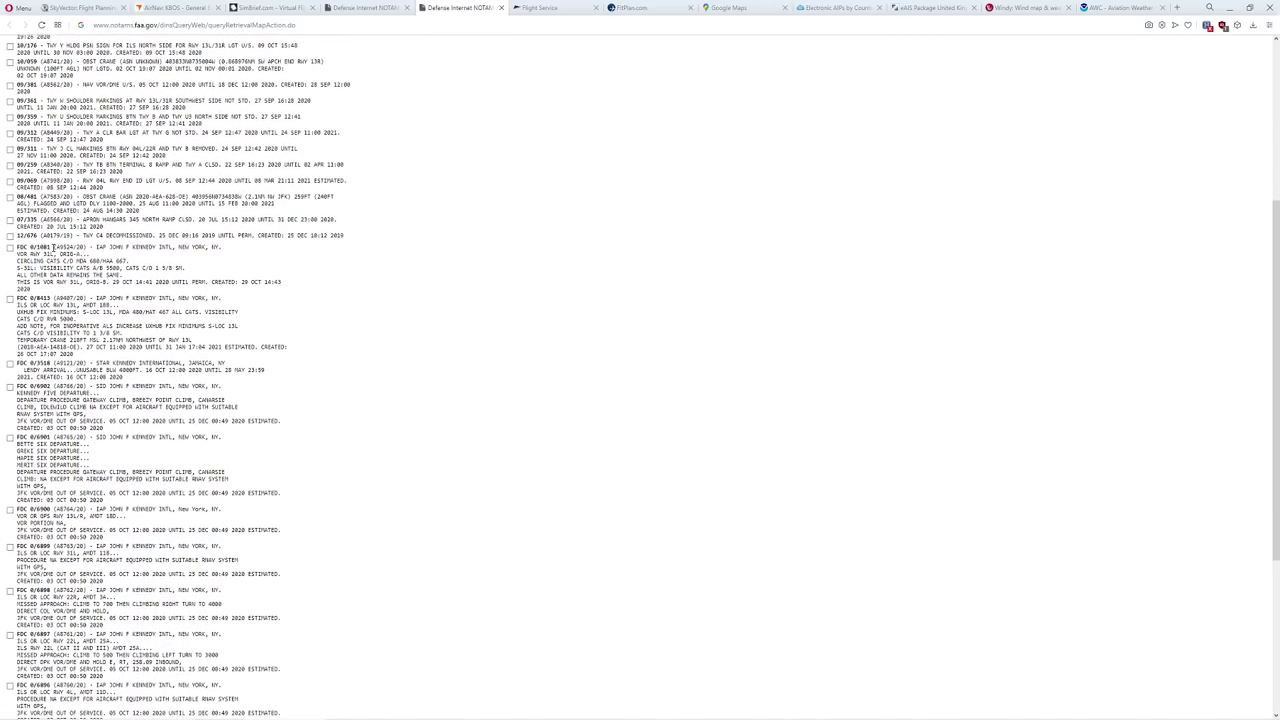
{"action": "scroll", "coordinate": [53, 248], "scroll_direction": "down", "scroll_amount": 6}
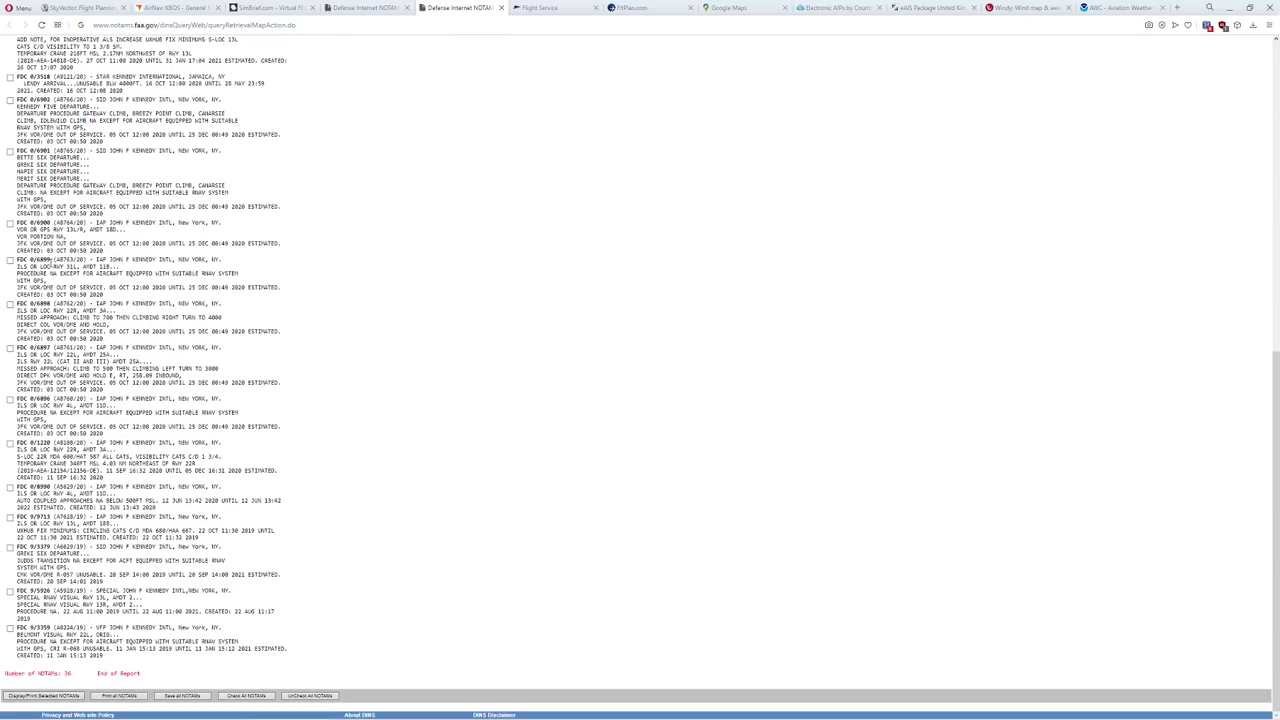
{"action": "left_click_drag", "start_coordinate": [51, 185], "coordinate": [136, 232]}
{"action": "left_click", "coordinate": [136, 232]}
{"action": "left_click_drag", "start_coordinate": [17, 200], "coordinate": [30, 36]}
{"action": "left_click", "coordinate": [157, 204]}
{"action": "left_click_drag", "start_coordinate": [17, 205], "coordinate": [106, 213]}
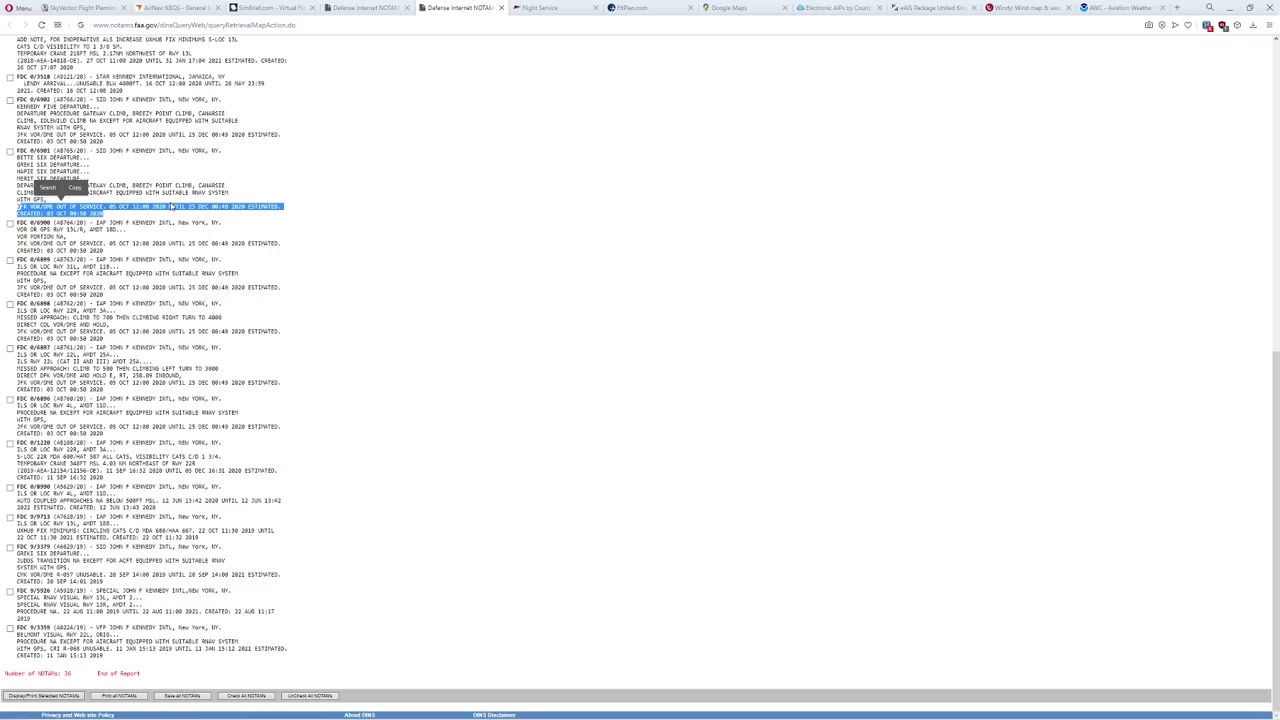
{"action": "left_click", "coordinate": [171, 207]}
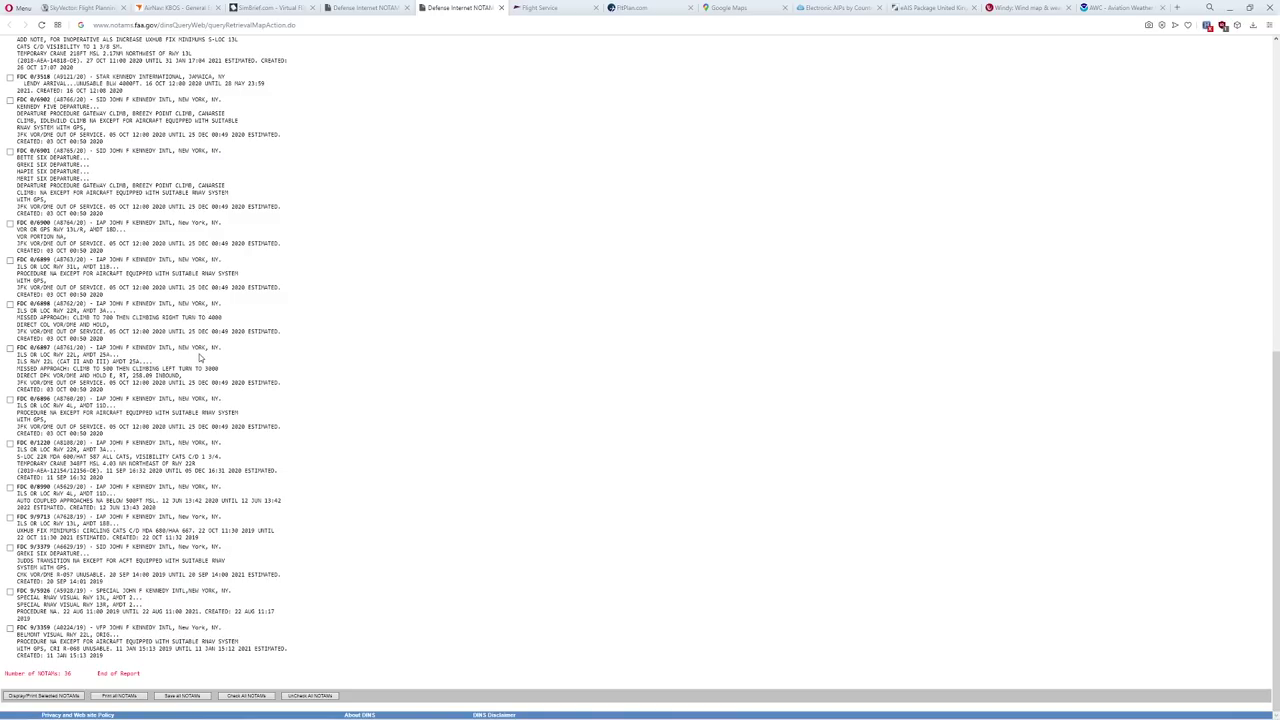
{"action": "scroll", "coordinate": [193, 537], "scroll_direction": "up", "scroll_amount": 15}
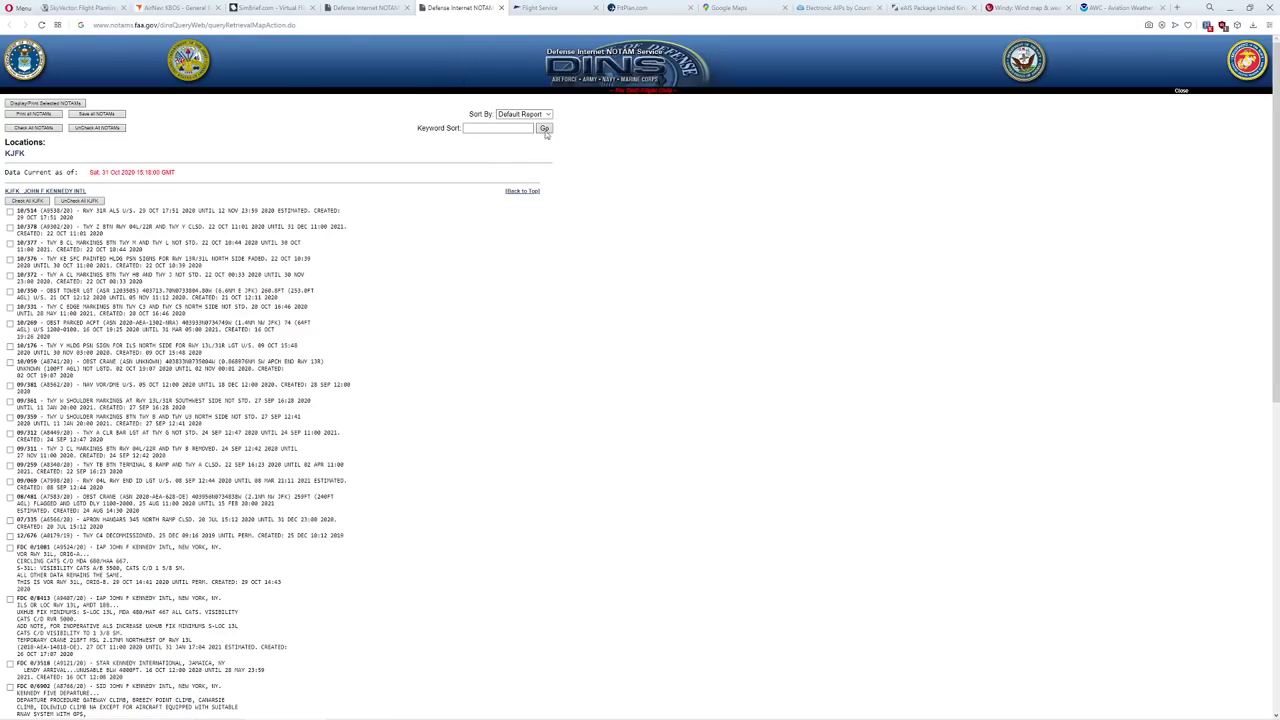
{"action": "left_click", "coordinate": [546, 9]}
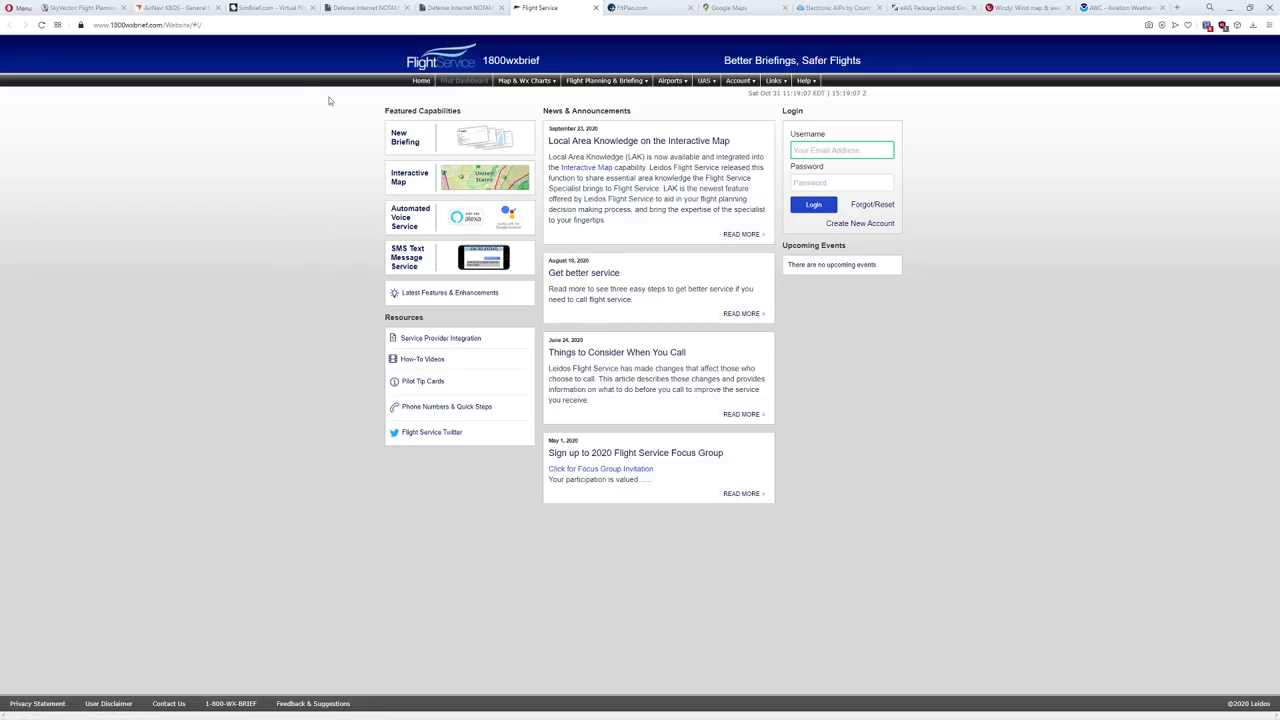
{"action": "left_click", "coordinate": [267, 12]}
{"action": "key", "text": "ctrl+Tab"}
{"action": "mouse_move", "coordinate": [536, 88]}
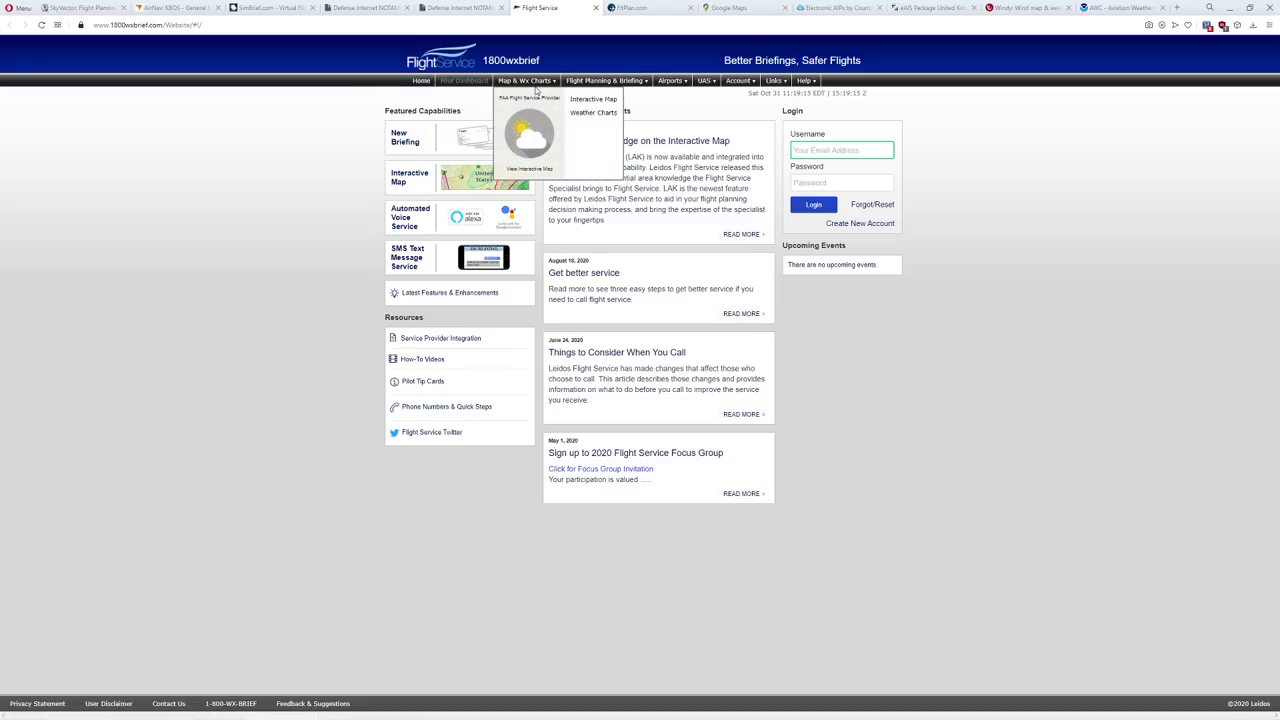
{"action": "mouse_move", "coordinate": [588, 90]}
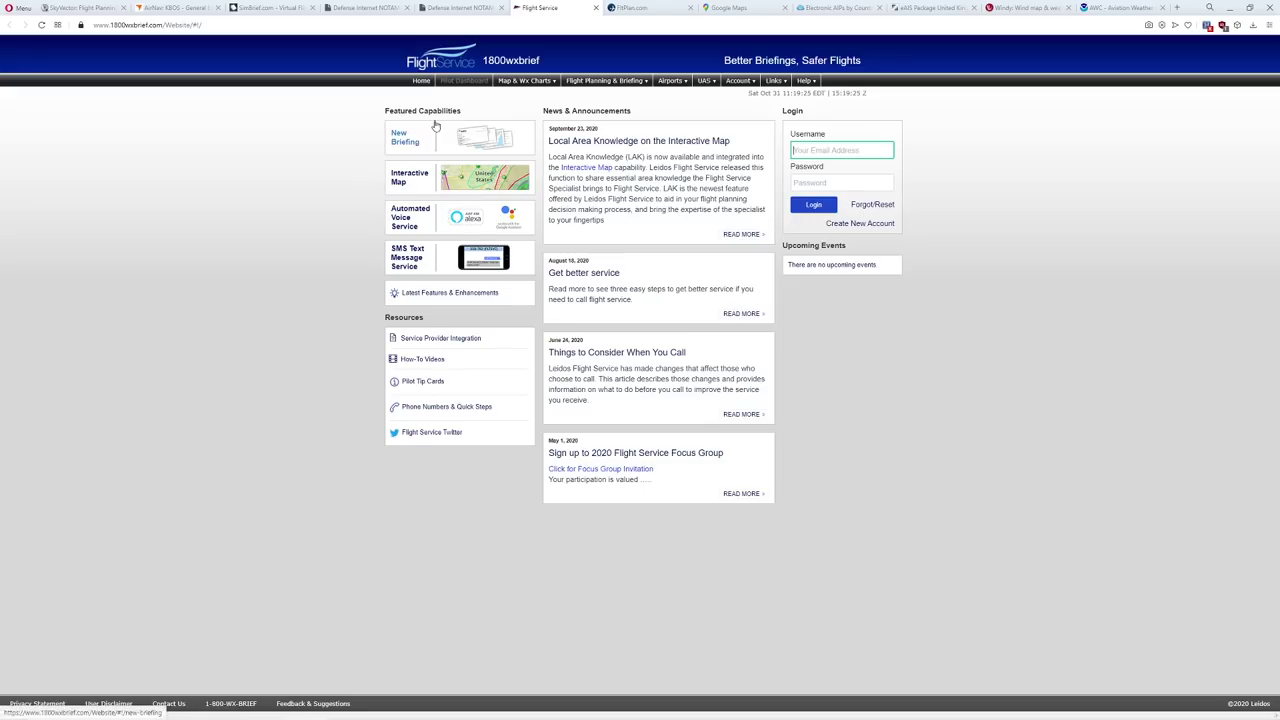
Look over the FltPlan.com home page, then move to the Google Maps satellite view.
{"action": "left_click", "coordinate": [643, 11]}
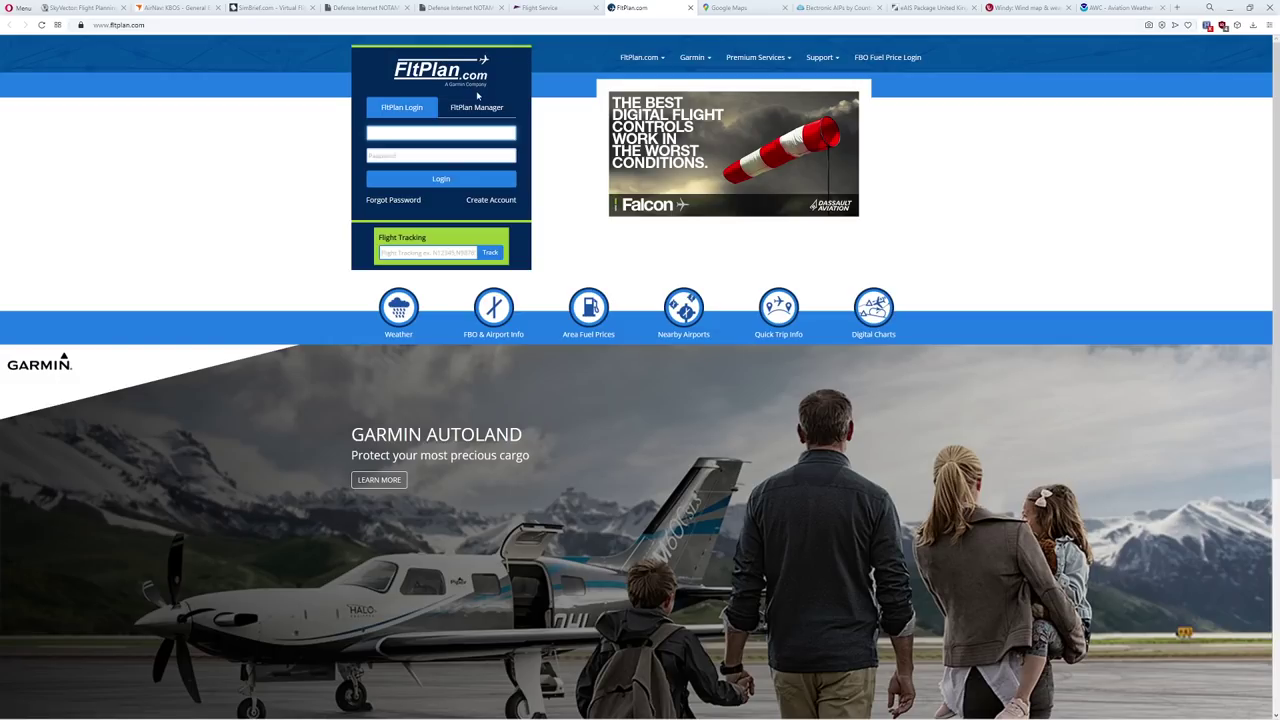
{"action": "left_click", "coordinate": [727, 10]}
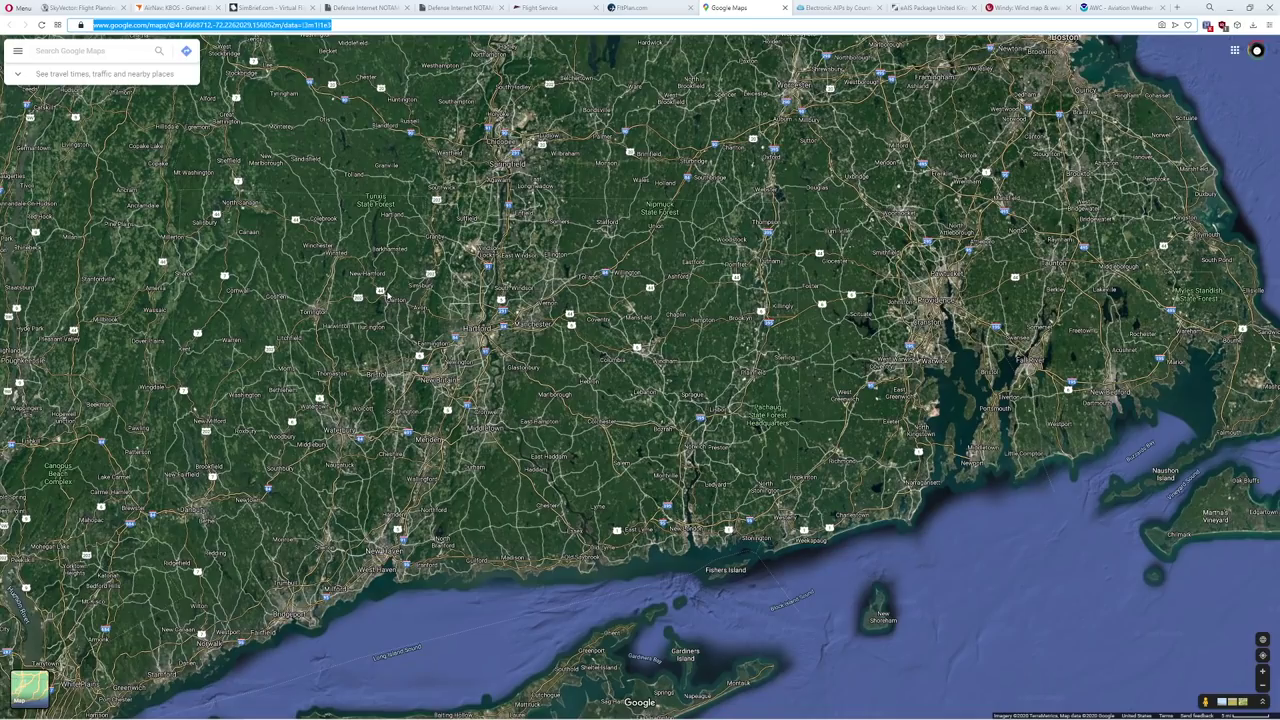
Explore the Connecticut shoreline, New Haven–Guilford and the Connecticut River on the satellite map.
{"action": "left_click_drag", "start_coordinate": [387, 294], "coordinate": [452, 421]}
{"action": "scroll", "coordinate": [452, 421], "scroll_direction": "up", "scroll_amount": 3}
{"action": "left_click_drag", "start_coordinate": [669, 345], "coordinate": [395, 331]}
{"action": "left_click_drag", "start_coordinate": [872, 331], "coordinate": [844, 538]}
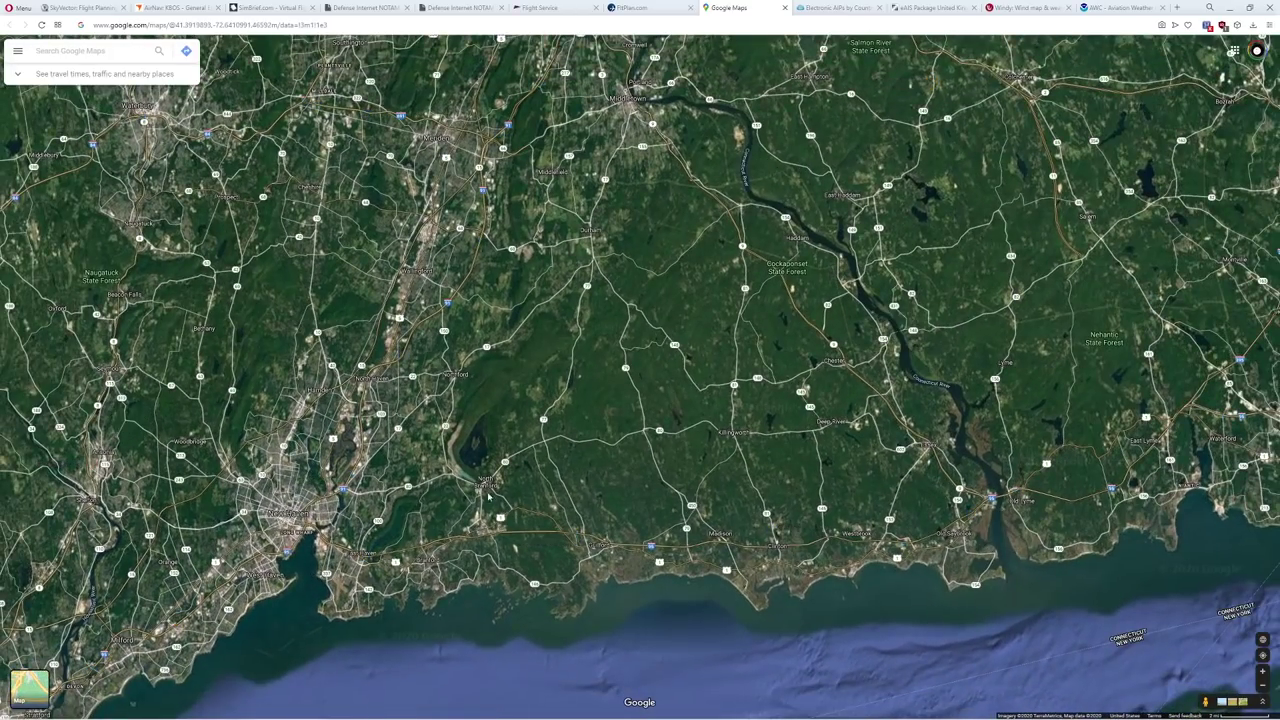
{"action": "scroll", "coordinate": [1015, 551], "scroll_direction": "down", "scroll_amount": 2}
{"action": "scroll", "coordinate": [385, 428], "scroll_direction": "down", "scroll_amount": 2}
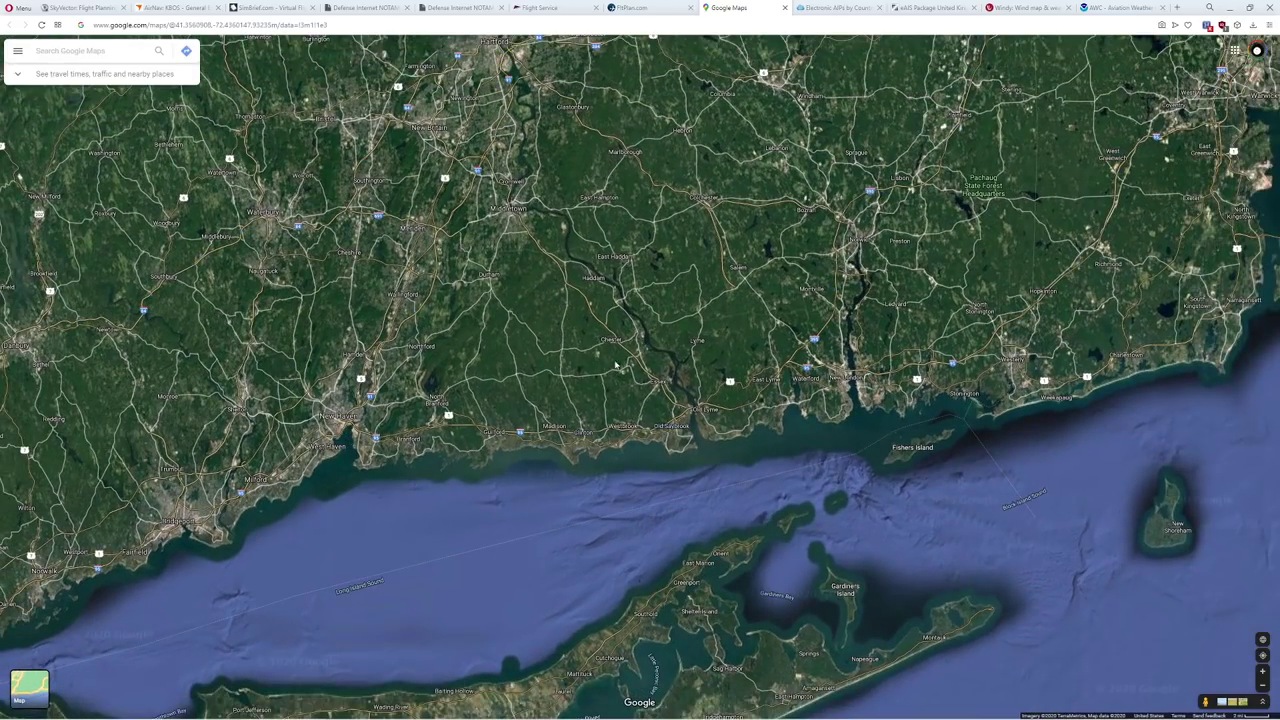
{"action": "left_click_drag", "start_coordinate": [722, 405], "coordinate": [674, 518]}
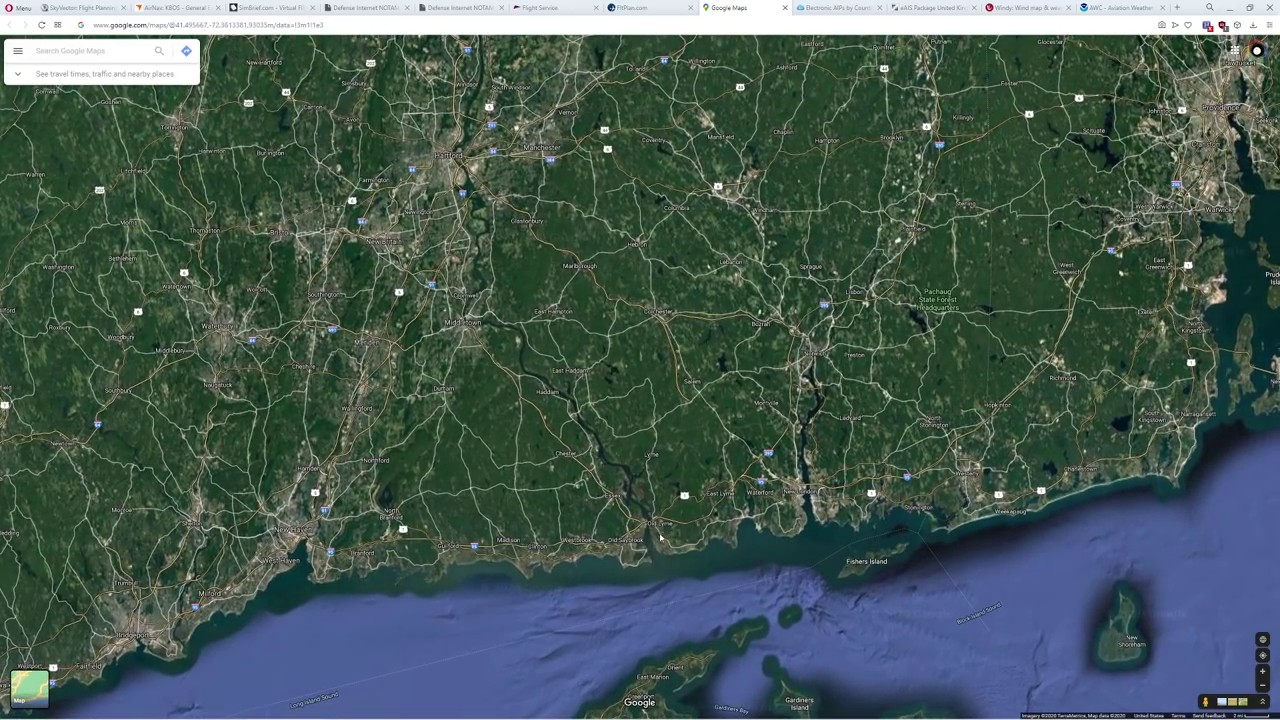
{"action": "scroll", "coordinate": [716, 385], "scroll_direction": "down", "scroll_amount": 2}
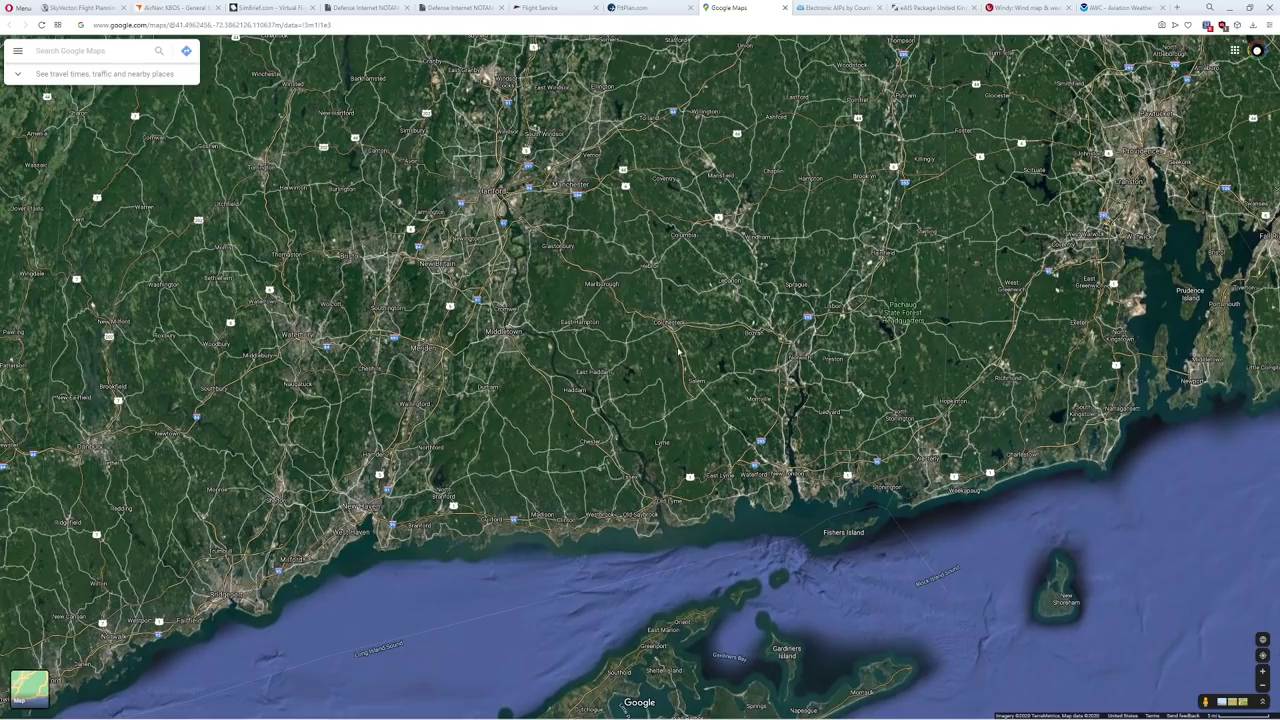
{"action": "left_click_drag", "start_coordinate": [678, 351], "coordinate": [695, 446]}
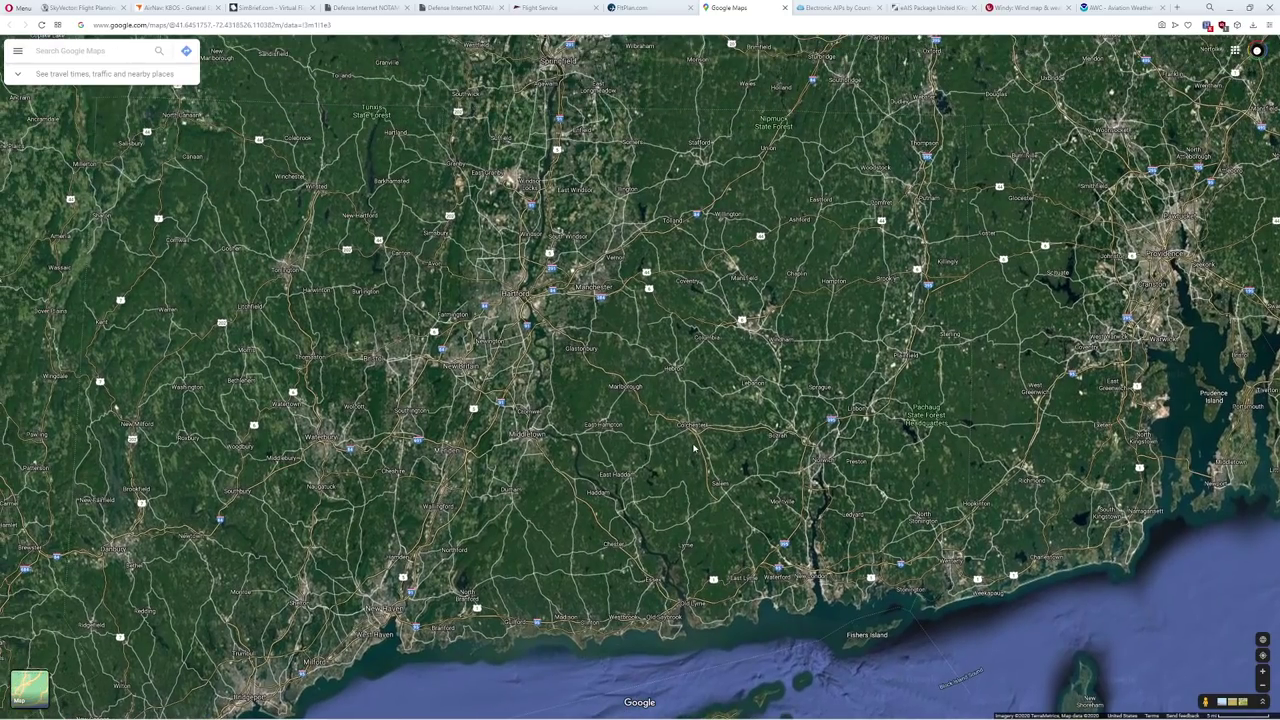
Zoom out and pan east across the Atlantic until Europe and the Mediterranean appear.
{"action": "scroll", "coordinate": [603, 421], "scroll_direction": "down", "scroll_amount": 1}
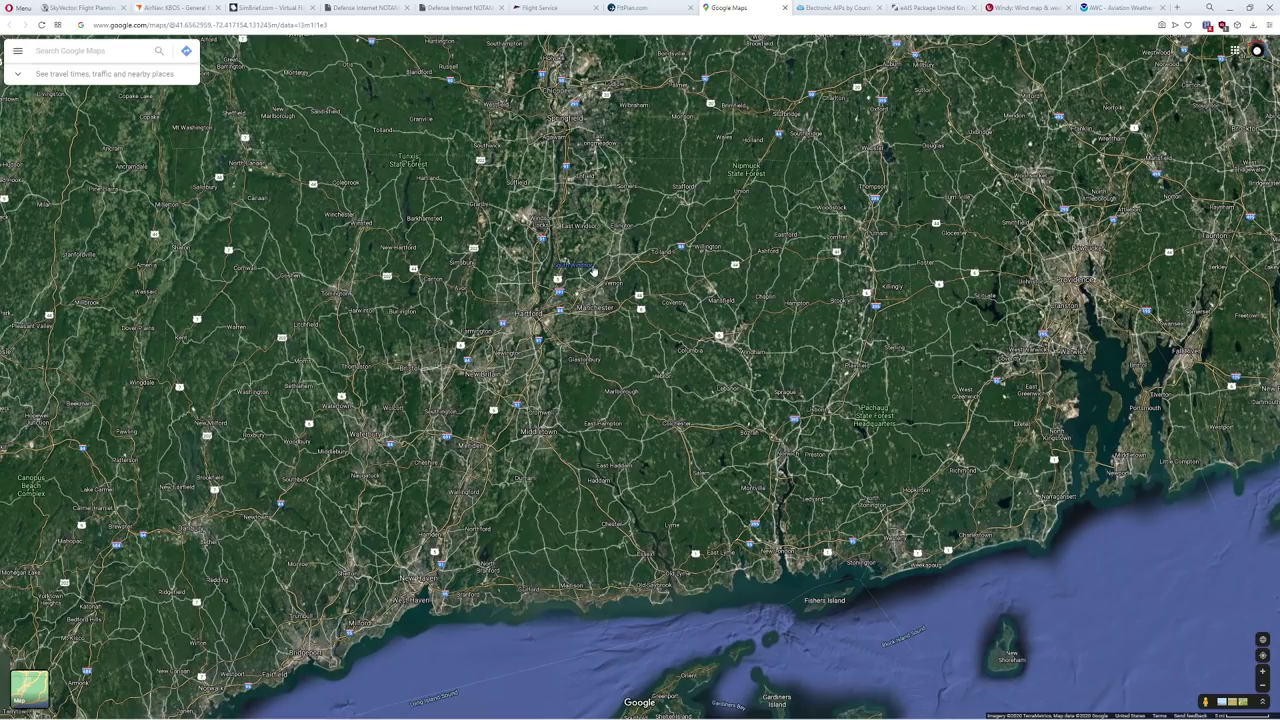
{"action": "scroll", "coordinate": [690, 288], "scroll_direction": "down", "scroll_amount": 10}
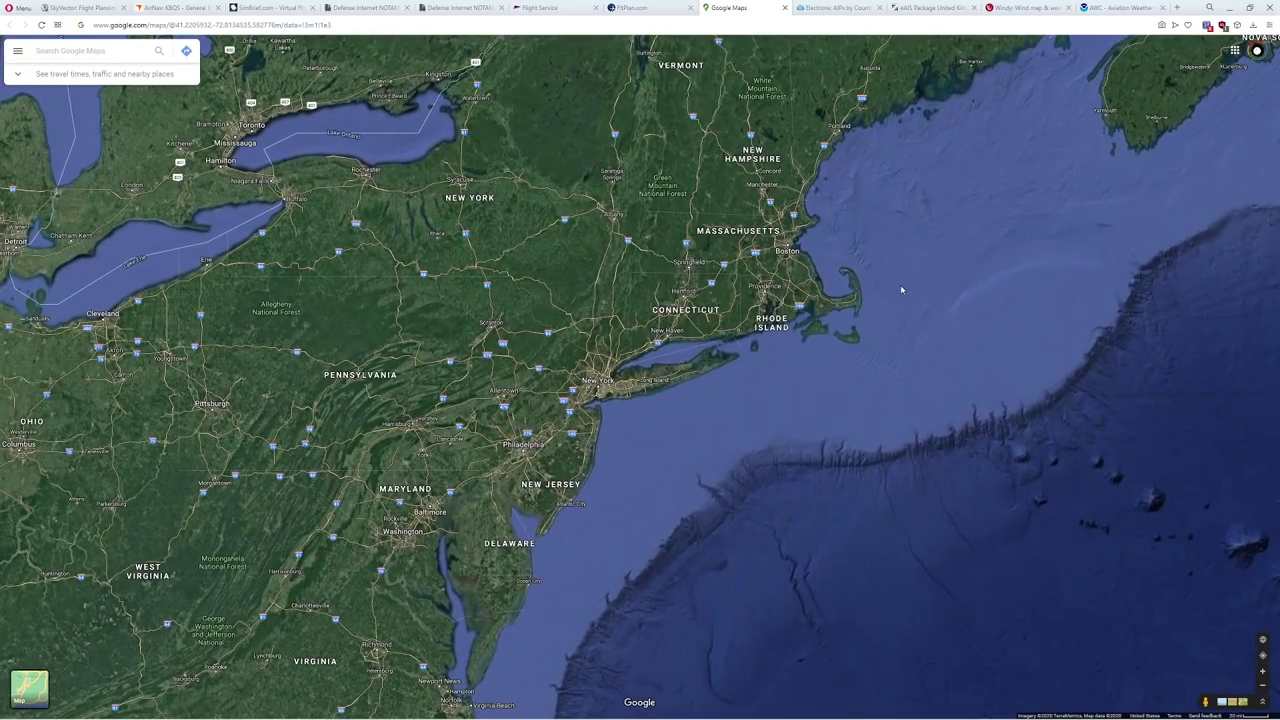
{"action": "left_click_drag", "start_coordinate": [900, 290], "coordinate": [723, 294]}
{"action": "scroll", "coordinate": [860, 314], "scroll_direction": "down", "scroll_amount": 2}
{"action": "left_click_drag", "start_coordinate": [860, 314], "coordinate": [509, 357]}
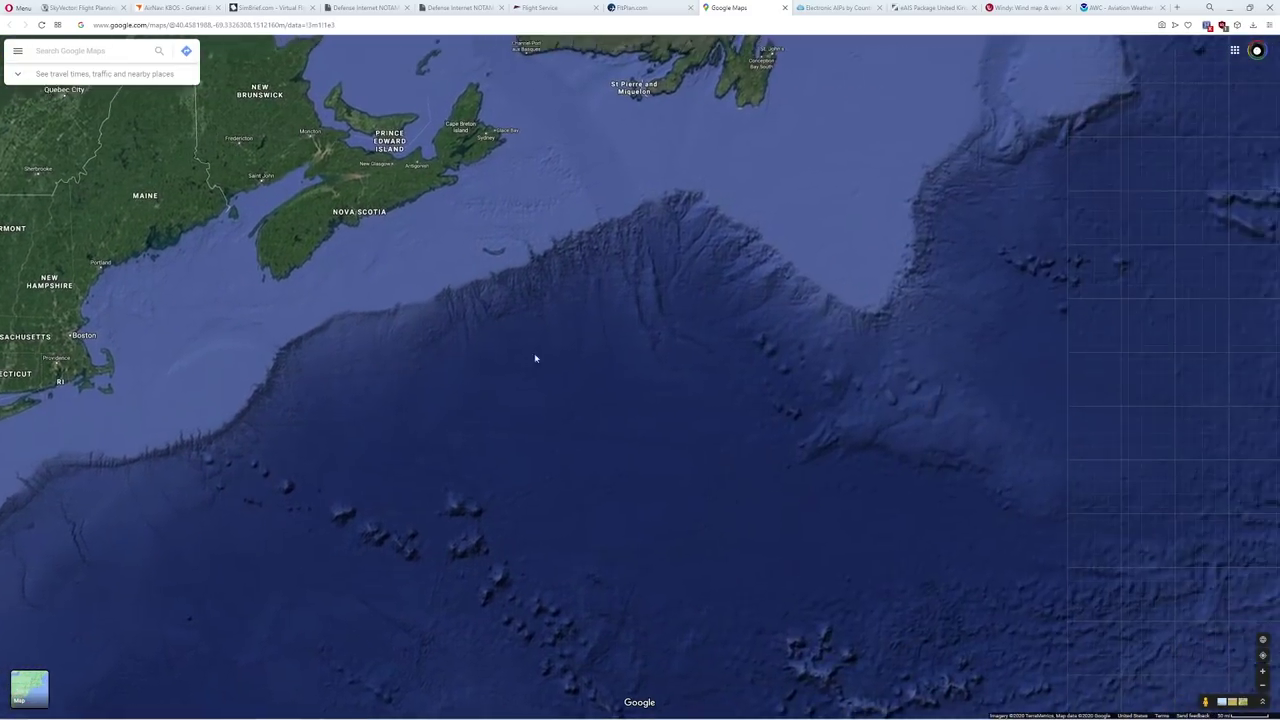
{"action": "scroll", "coordinate": [783, 359], "scroll_direction": "down", "scroll_amount": 2}
{"action": "left_click_drag", "start_coordinate": [783, 359], "coordinate": [450, 362]}
{"action": "left_click_drag", "start_coordinate": [789, 366], "coordinate": [438, 385]}
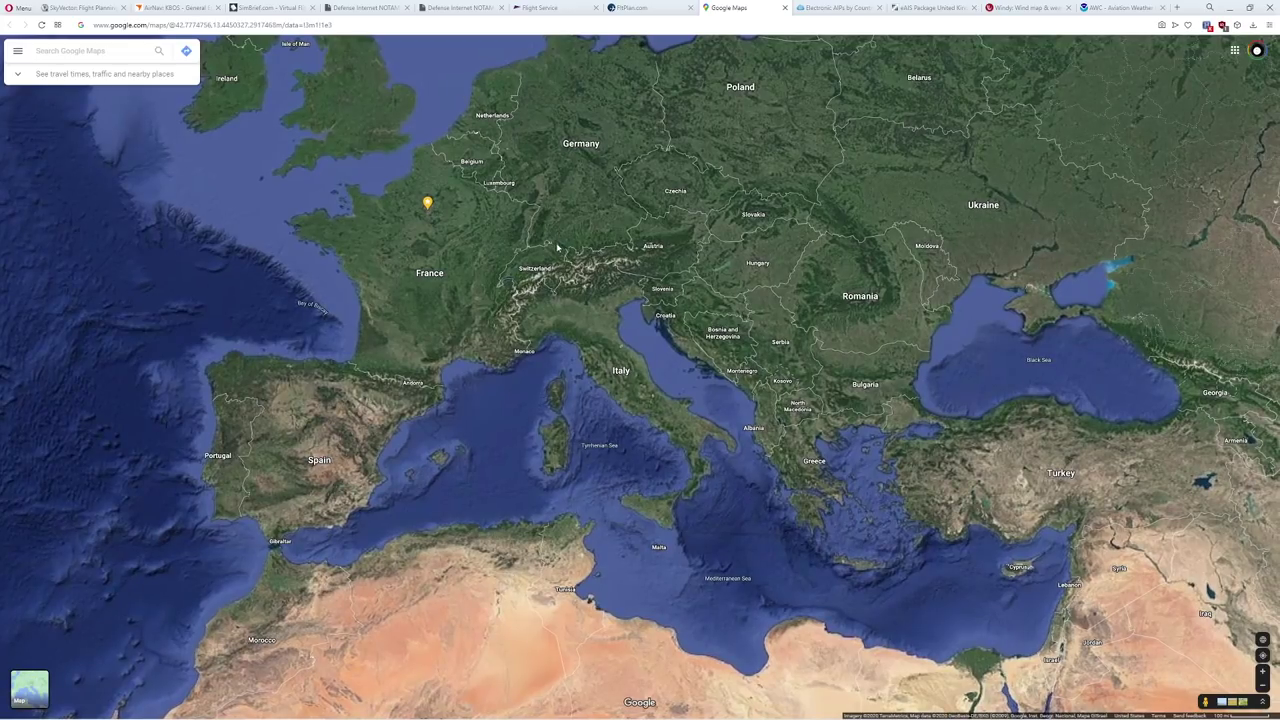
Scroll the Electronic AIPs by Country list to United Arab Emirates and open its eAIP.
{"action": "left_click", "coordinate": [835, 8]}
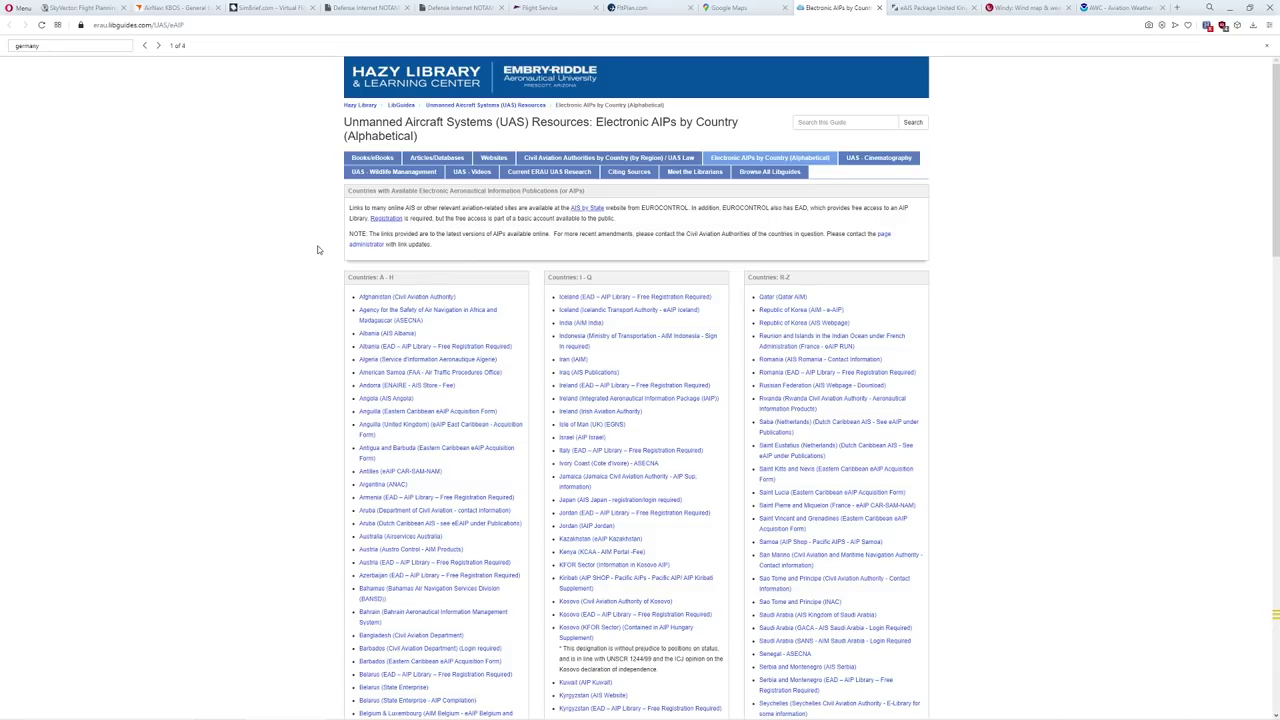
{"action": "scroll", "coordinate": [318, 250], "scroll_direction": "down", "scroll_amount": 5}
{"action": "scroll", "coordinate": [447, 258], "scroll_direction": "up", "scroll_amount": 5}
{"action": "scroll", "coordinate": [745, 268], "scroll_direction": "down", "scroll_amount": 1}
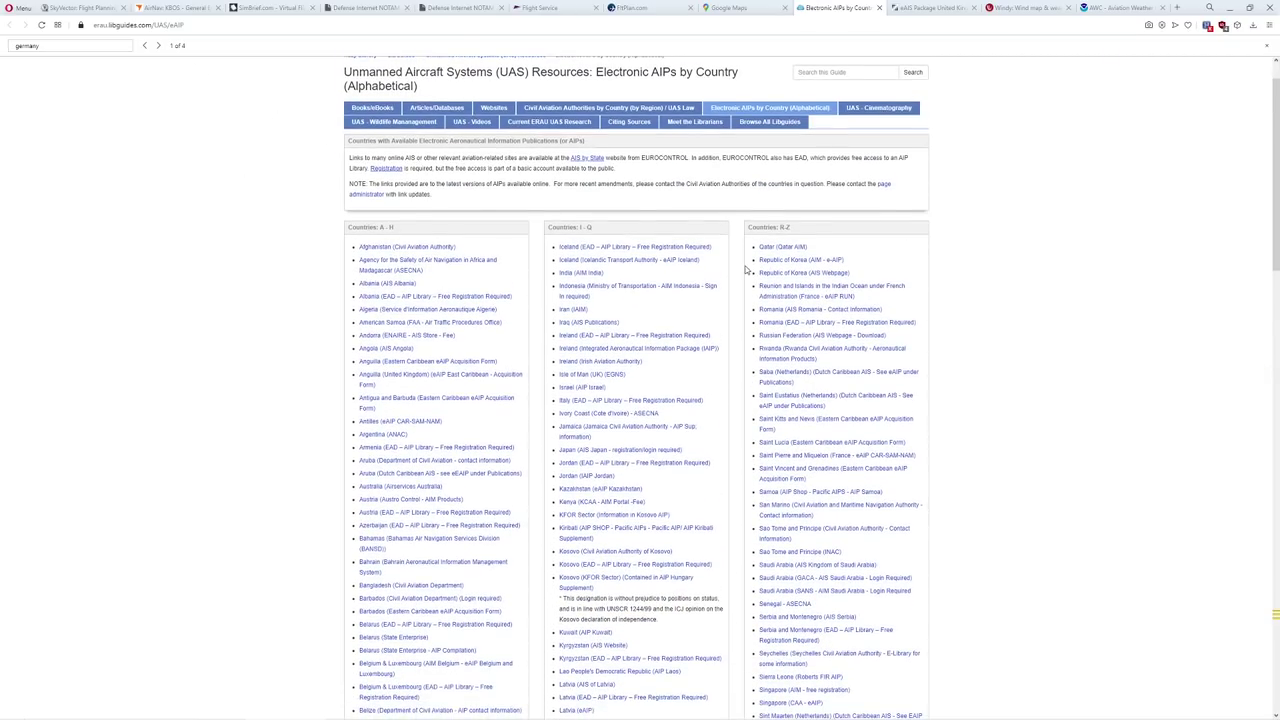
{"action": "scroll", "coordinate": [745, 268], "scroll_direction": "down", "scroll_amount": 10}
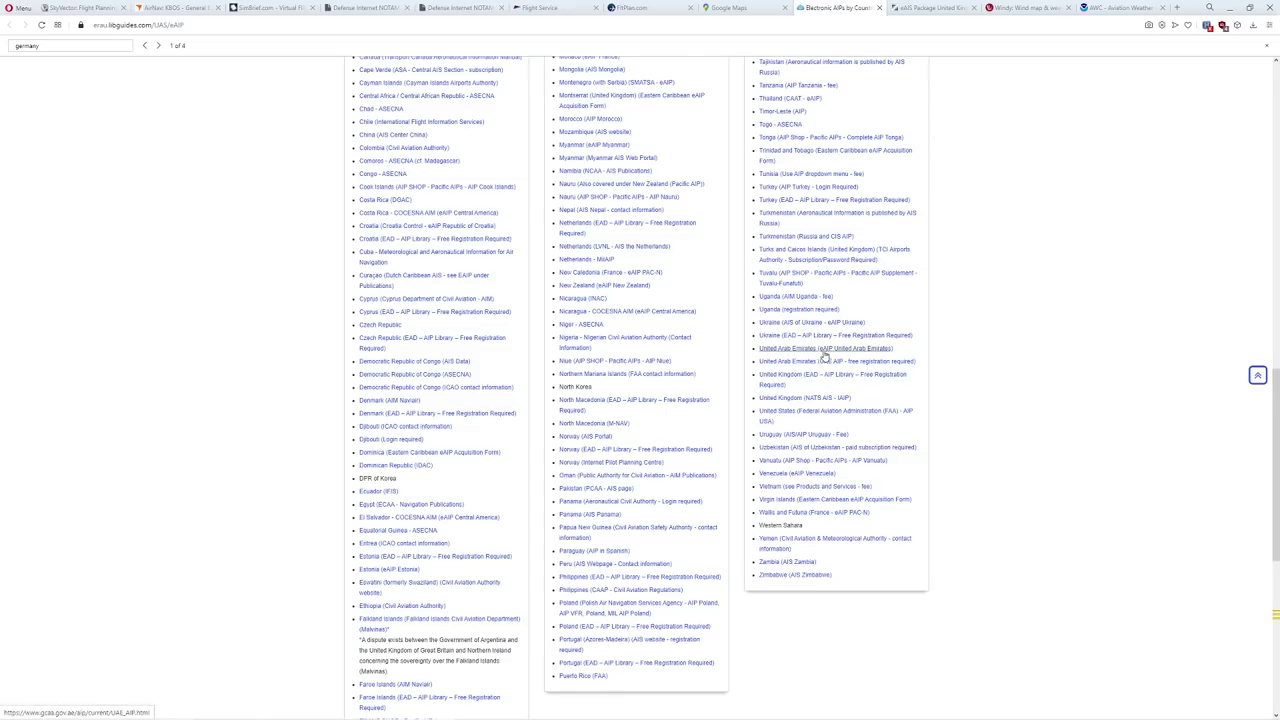
{"action": "left_click", "coordinate": [865, 352], "text": "ctrl"}
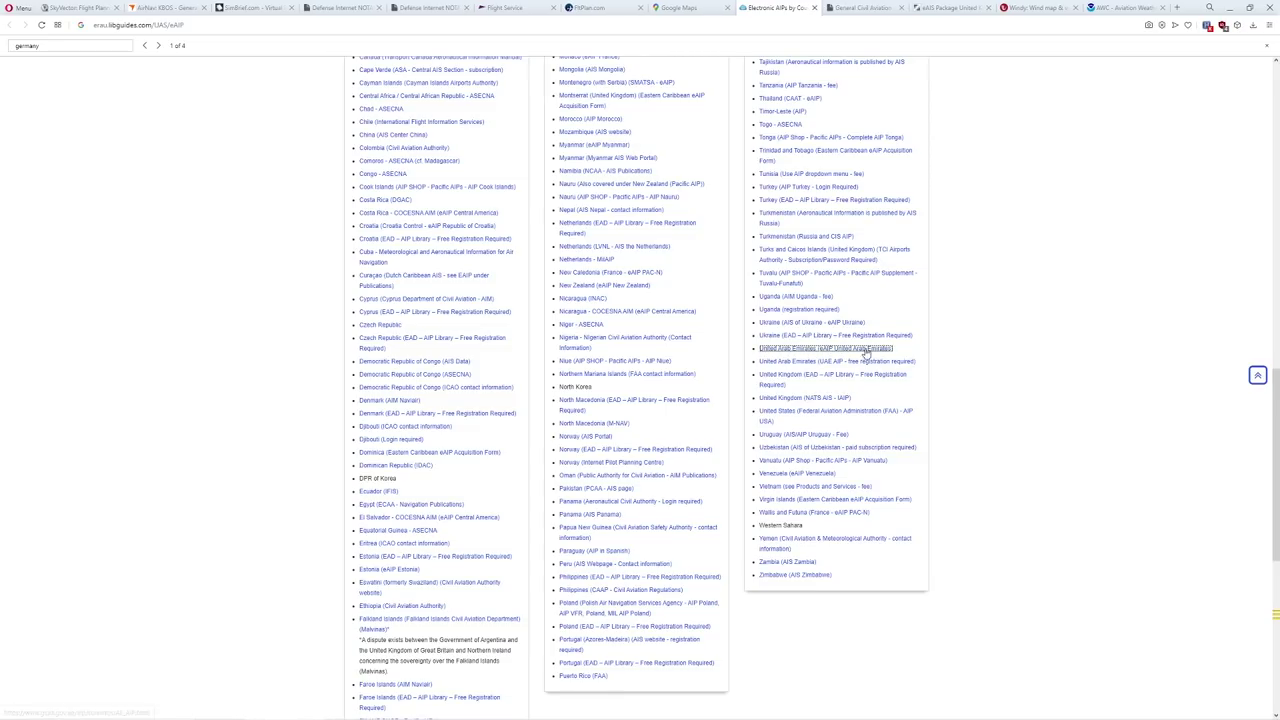
Open the 08 OCT 2020 eAIP's ENR 6 charts and expand AD 2 Aerodromes to OMAA.
{"action": "left_click", "coordinate": [845, 12]}
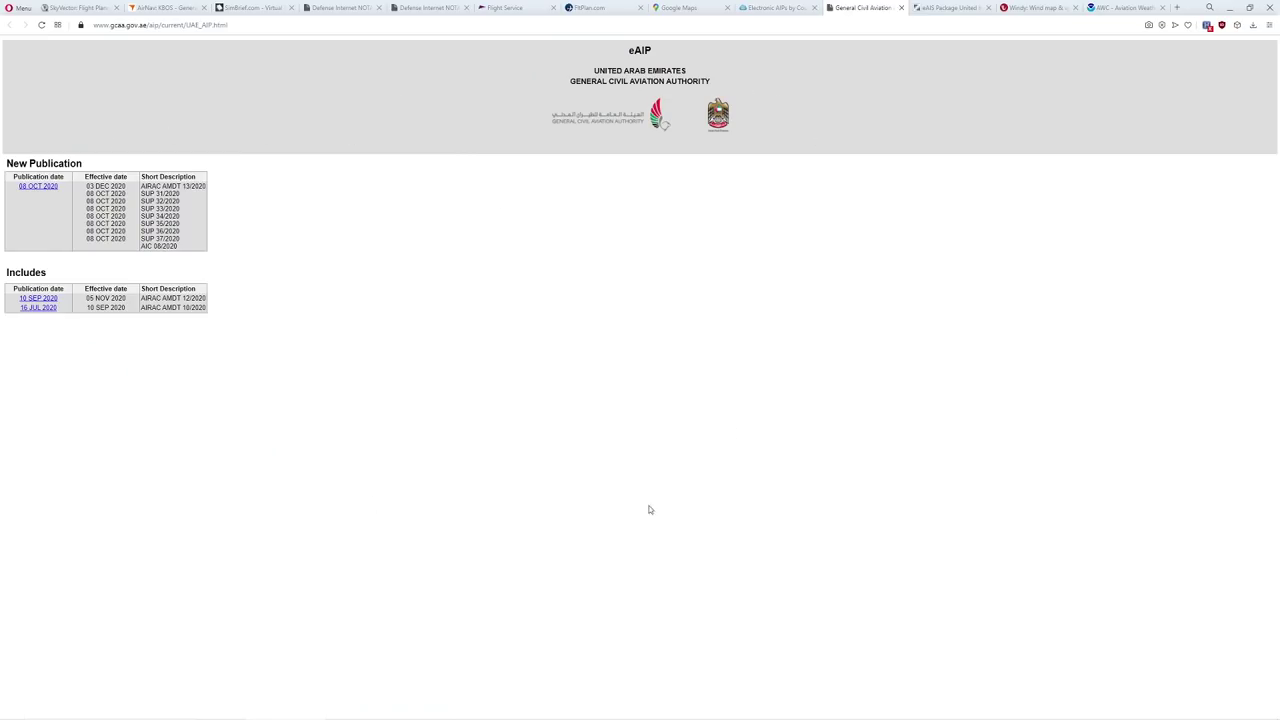
{"action": "left_click", "coordinate": [40, 188]}
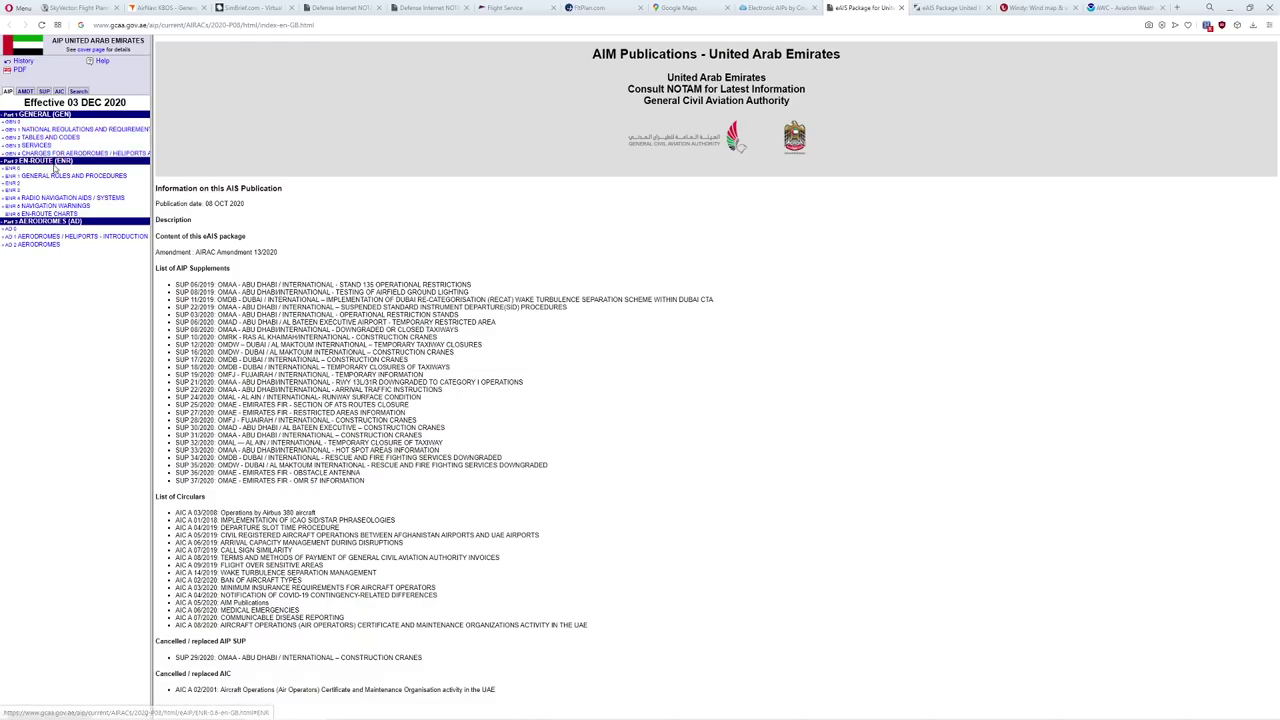
{"action": "left_click", "coordinate": [55, 214]}
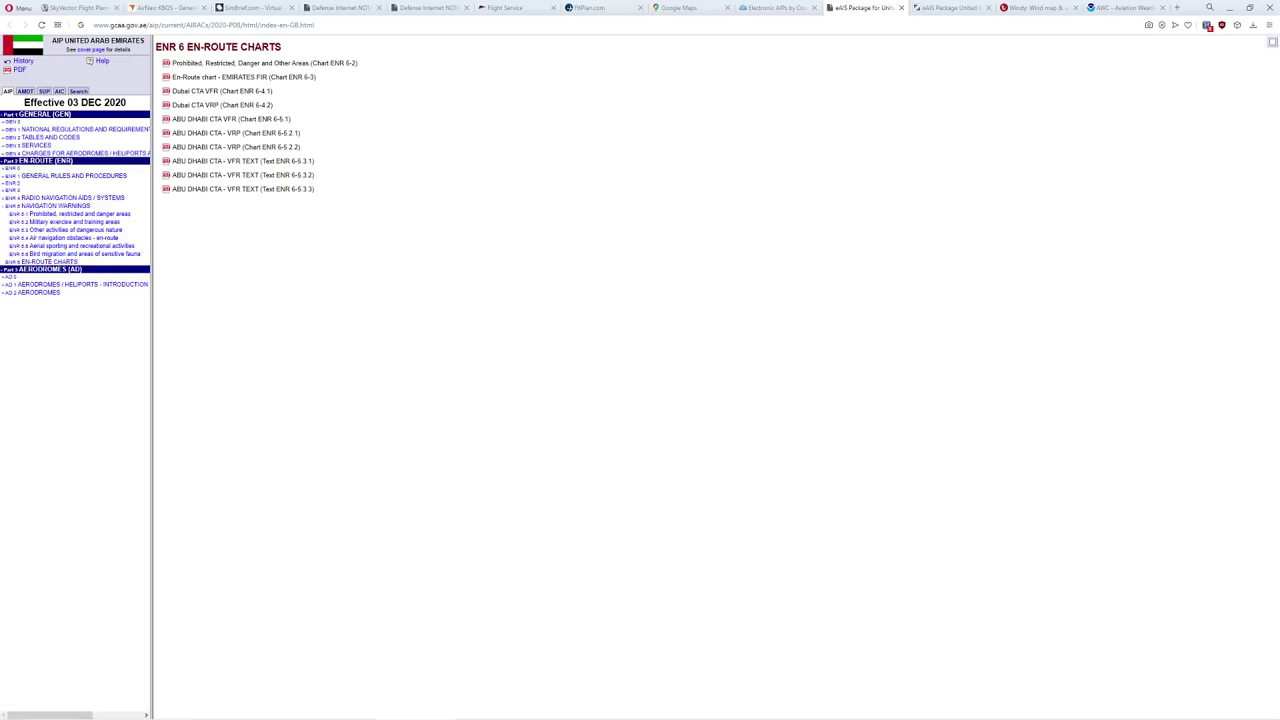
{"action": "left_click", "coordinate": [48, 294]}
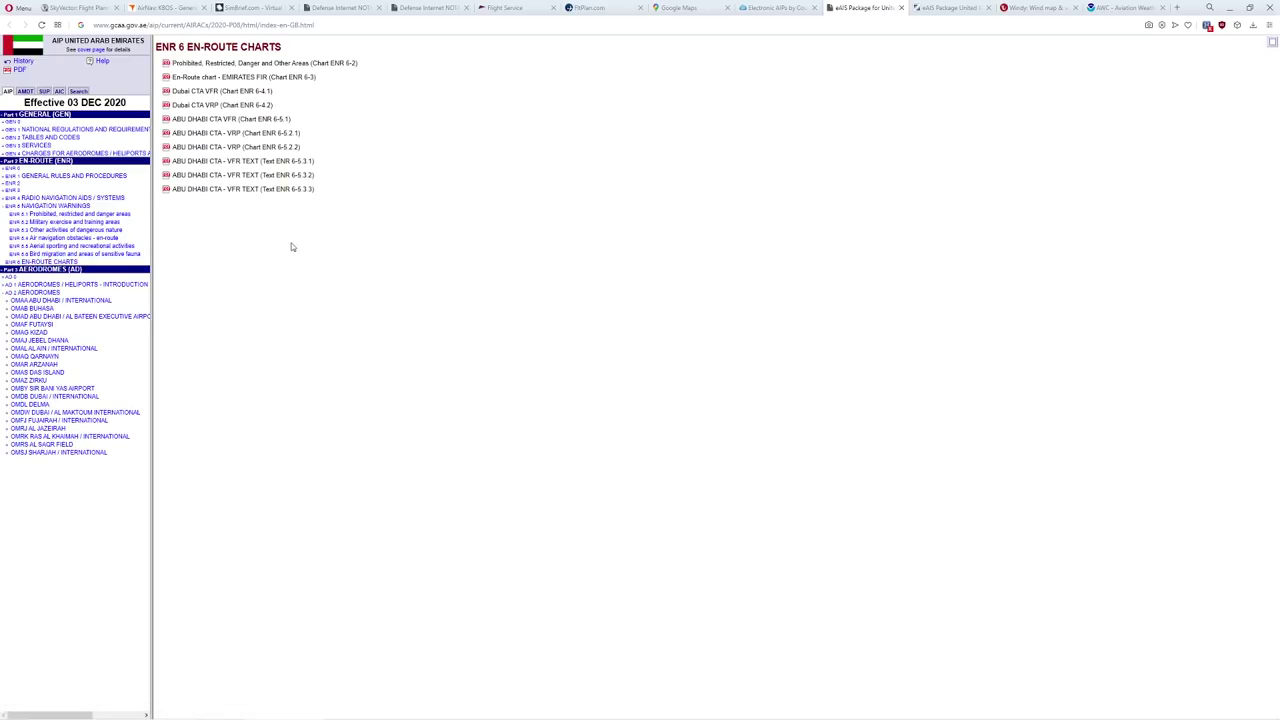
{"action": "left_click", "coordinate": [38, 302]}
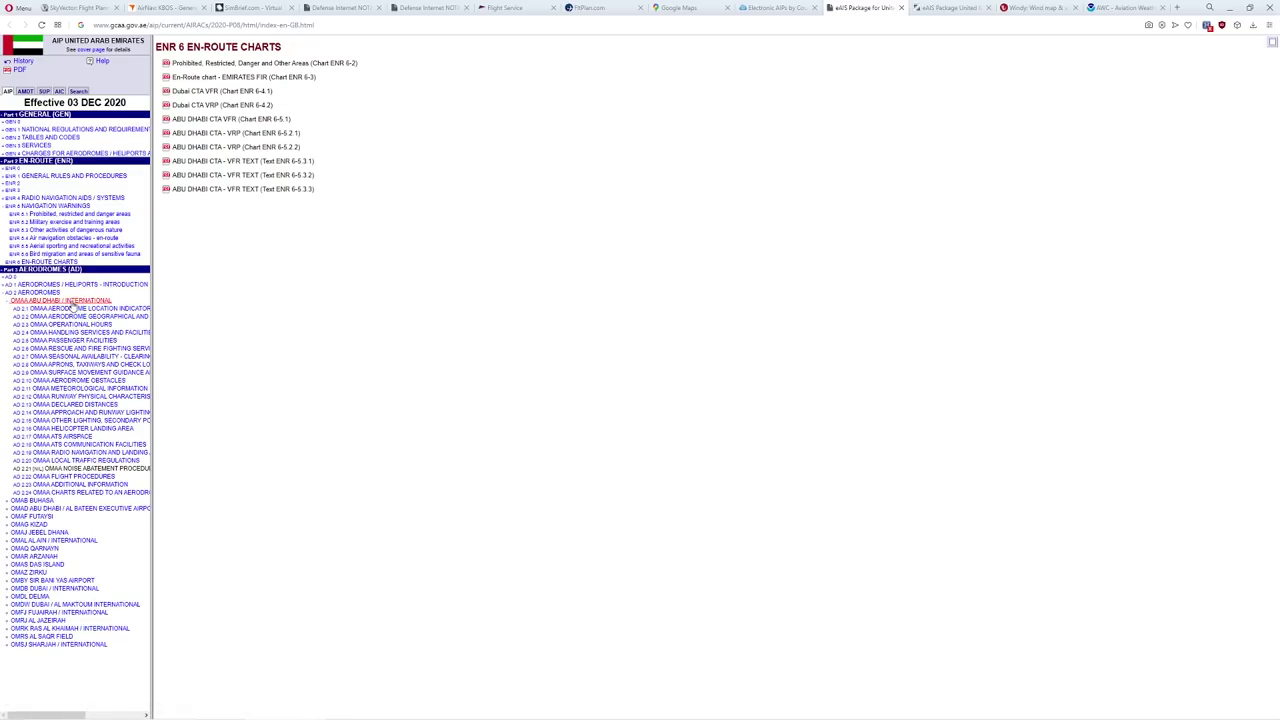
Review Abu Dhabi's AD 2.10 obstacles and aerodrome data, then view the RWY 31L terrain chart.
{"action": "left_click", "coordinate": [100, 380]}
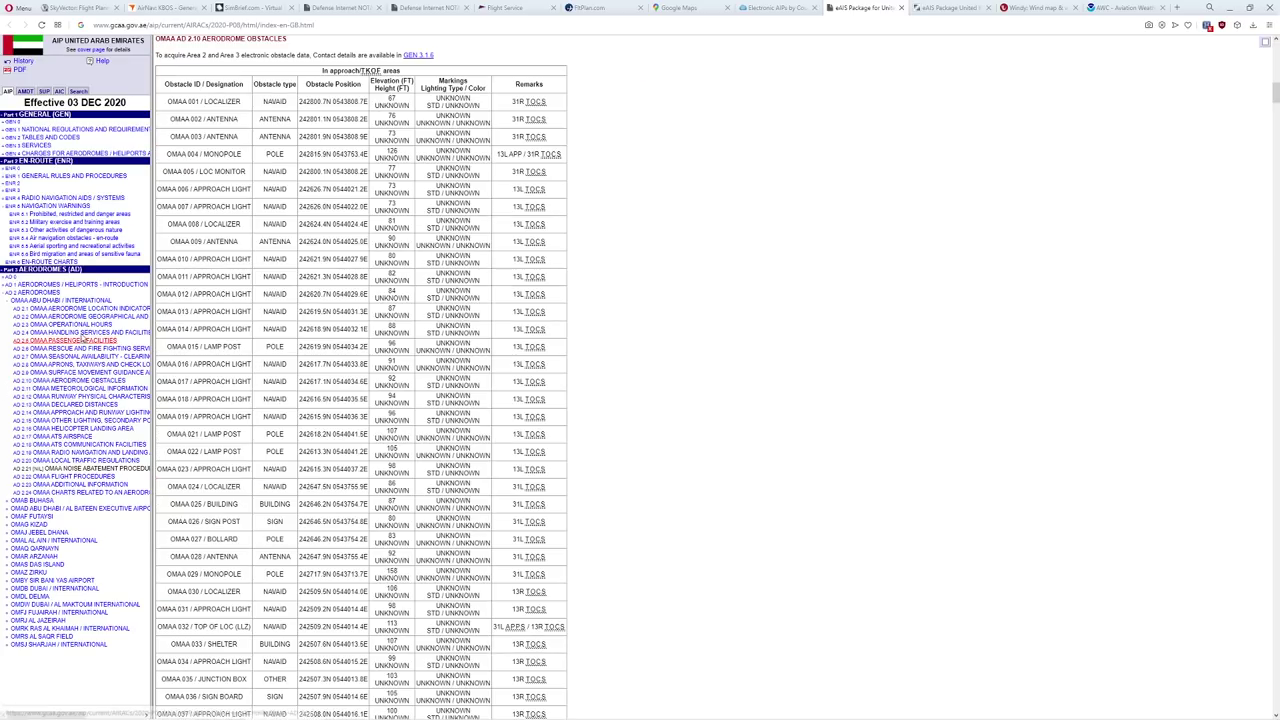
{"action": "left_click", "coordinate": [80, 308]}
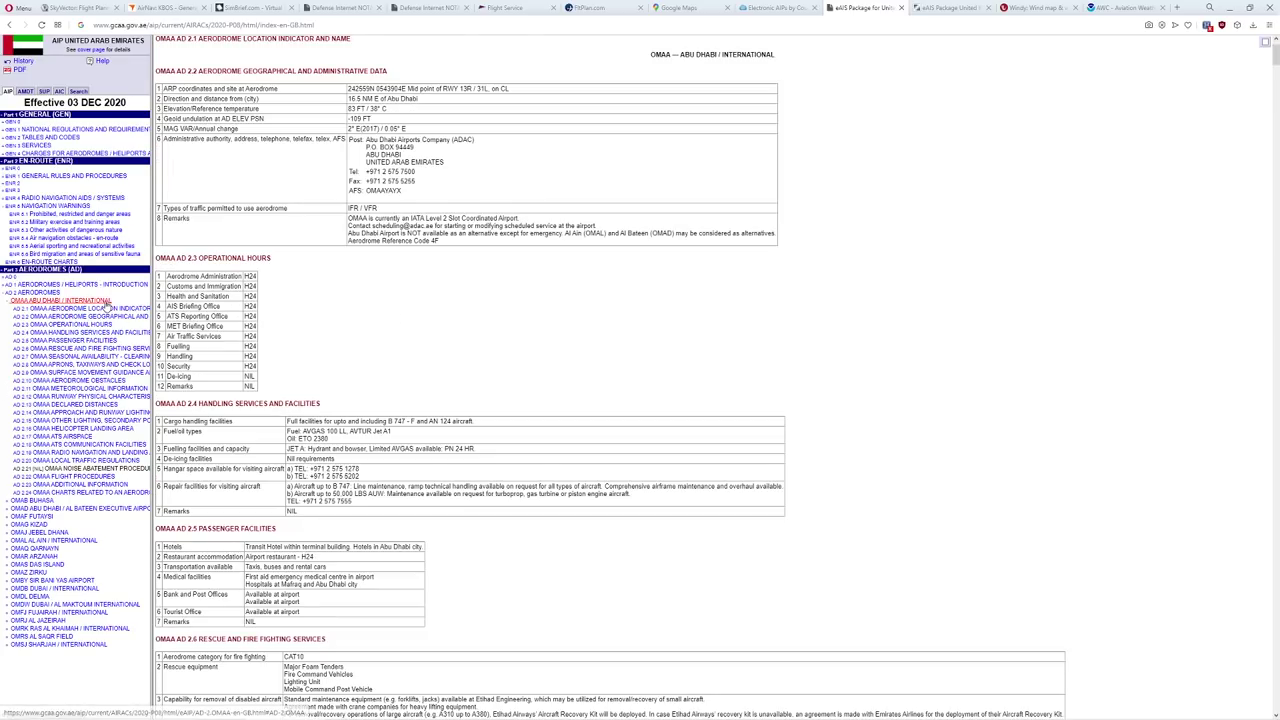
{"action": "left_click_drag", "start_coordinate": [1275, 58], "coordinate": [1203, 694]}
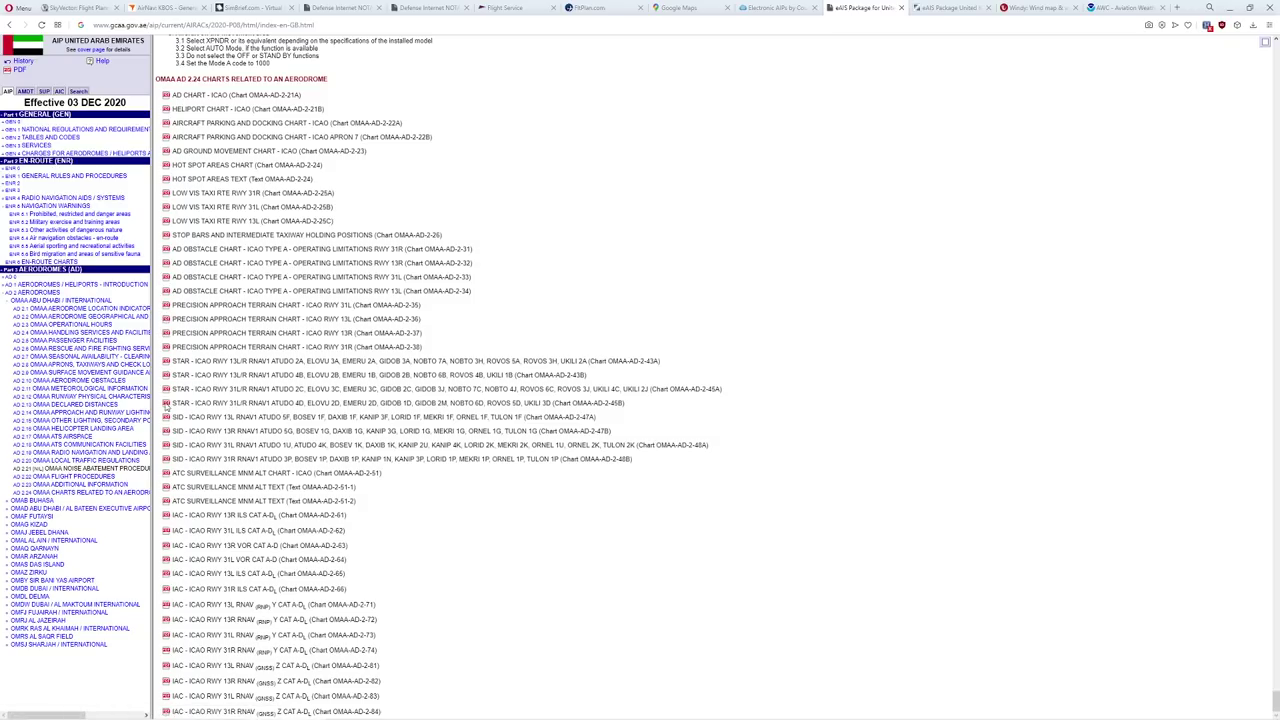
{"action": "left_click", "coordinate": [167, 306]}
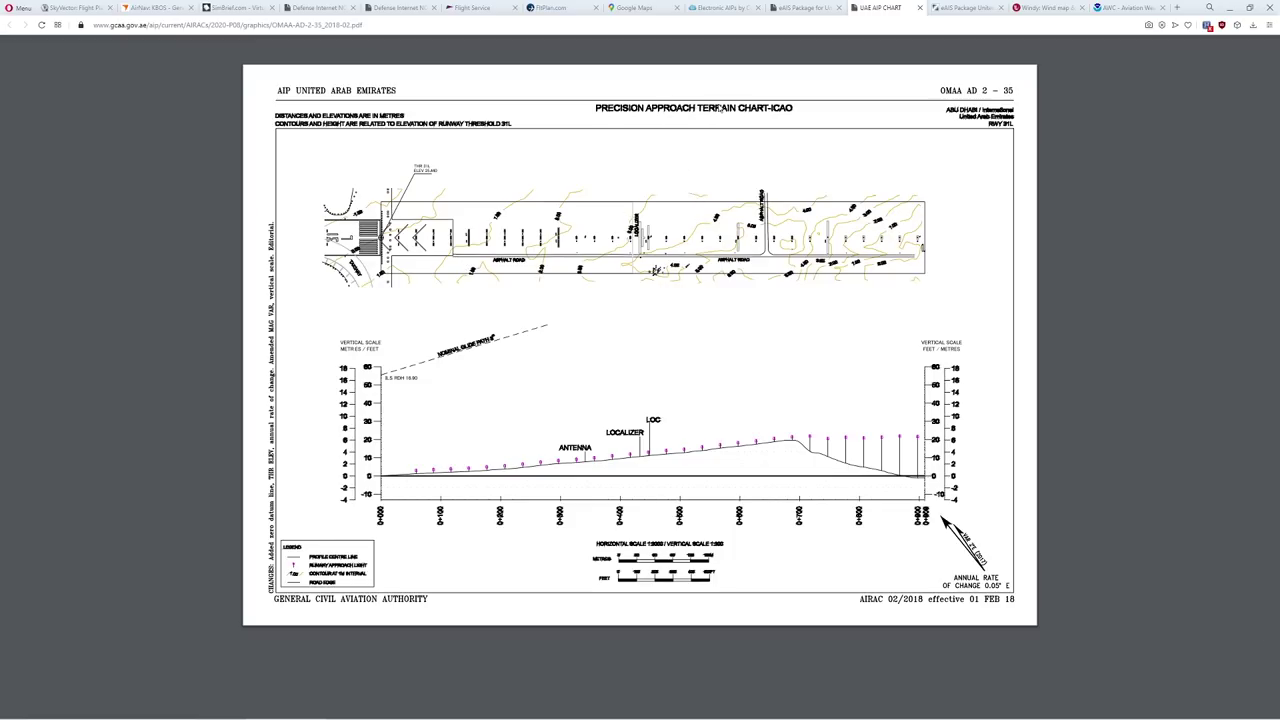
Close the terrain chart and the UAE eAIP, returning to the AIP country list.
{"action": "left_click", "coordinate": [919, 7]}
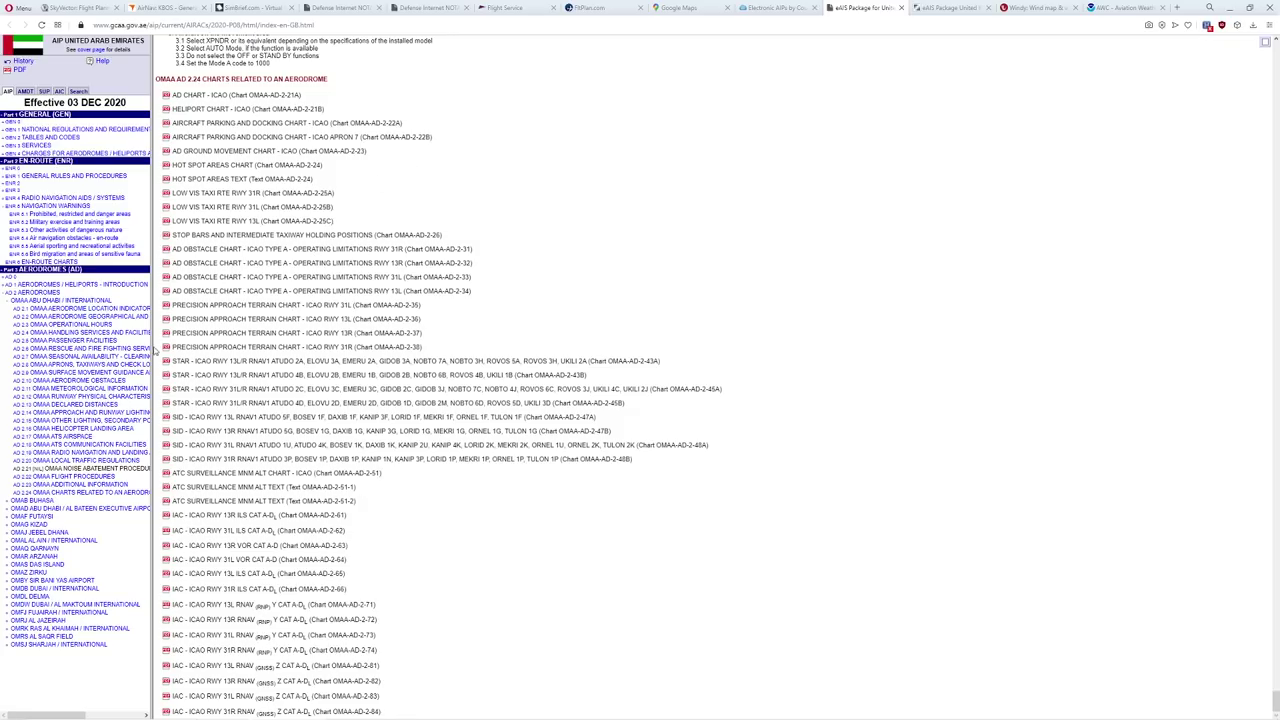
{"action": "middle_click", "coordinate": [862, 10]}
{"action": "left_click", "coordinate": [784, 12]}
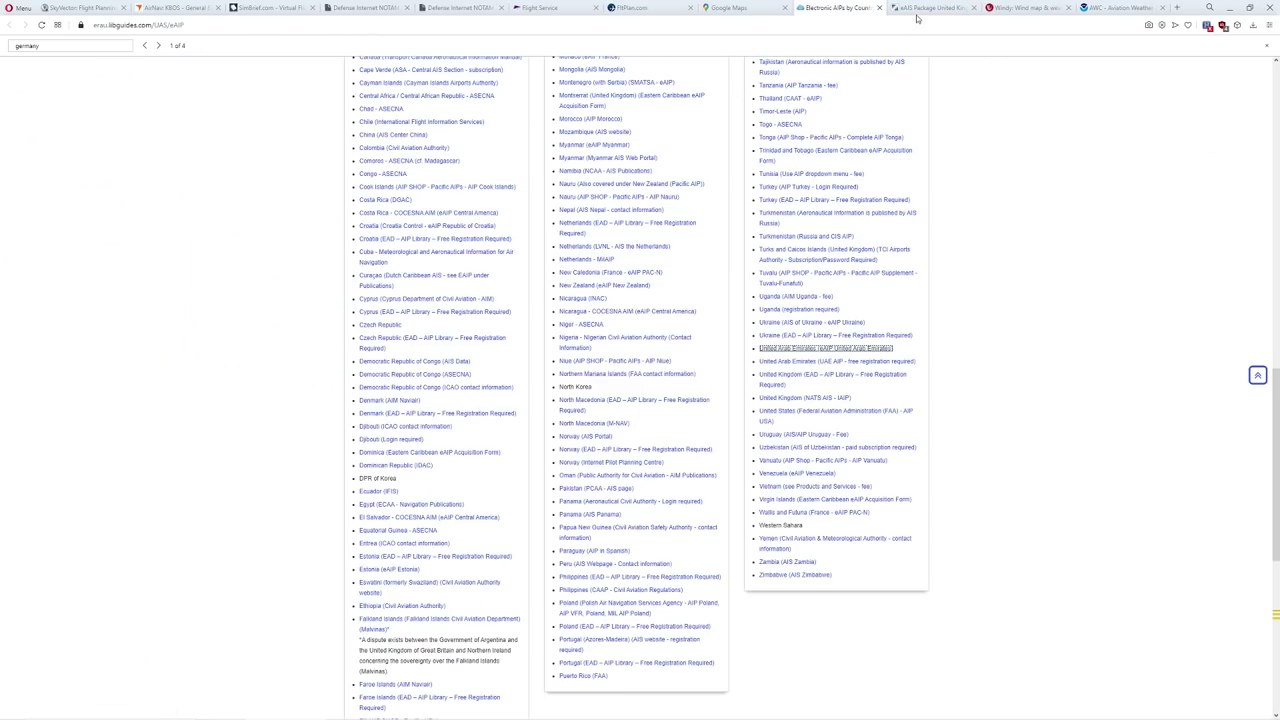
In the UK eAIS, expand AD 2 Aerodromes and open the EGLL London Heathrow entry.
{"action": "left_click", "coordinate": [918, 9]}
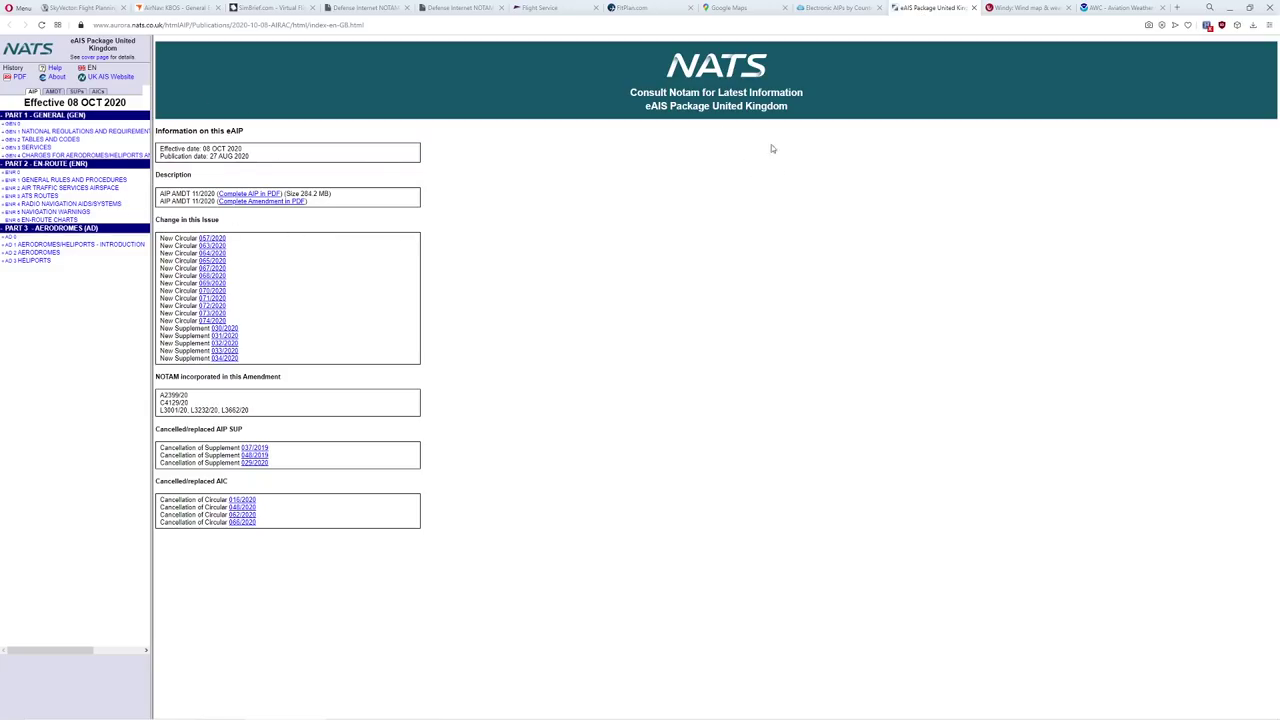
{"action": "left_click", "coordinate": [832, 10]}
{"action": "left_click", "coordinate": [920, 10]}
{"action": "left_click", "coordinate": [38, 252]}
{"action": "scroll", "coordinate": [72, 313], "scroll_direction": "down", "scroll_amount": 3}
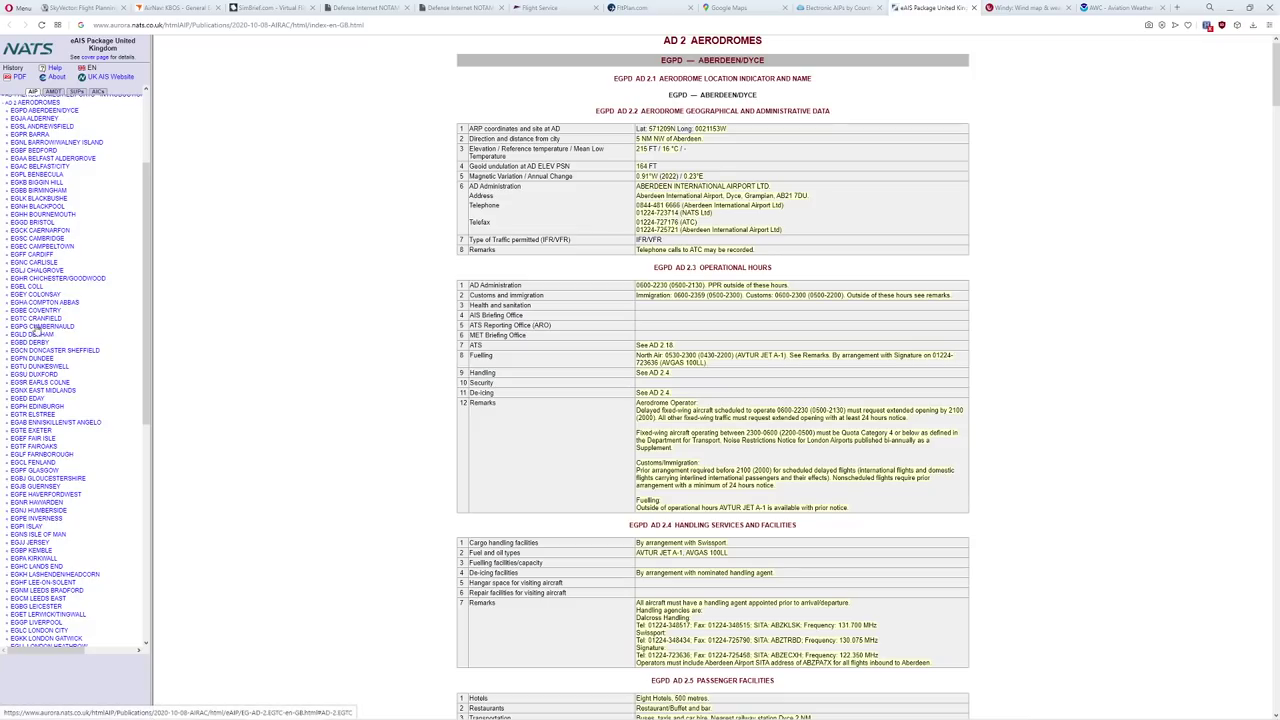
{"action": "scroll", "coordinate": [36, 390], "scroll_direction": "down", "scroll_amount": 2}
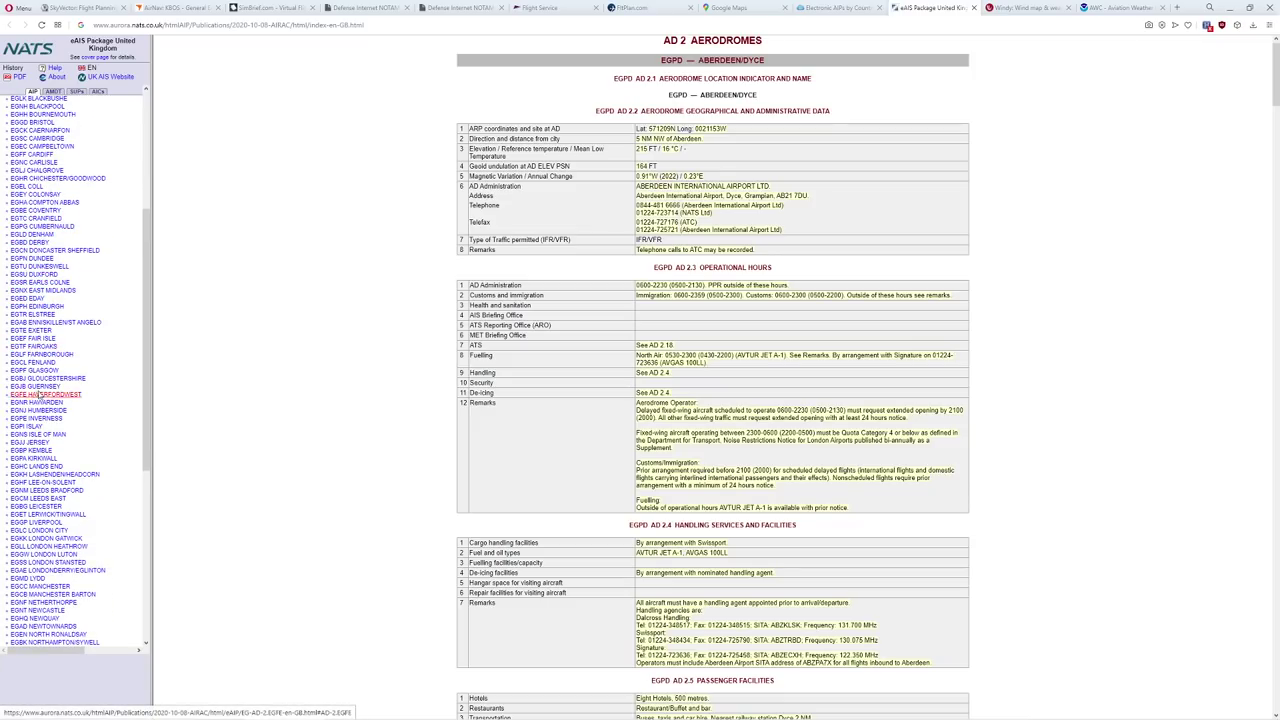
{"action": "scroll", "coordinate": [36, 398], "scroll_direction": "down", "scroll_amount": 3}
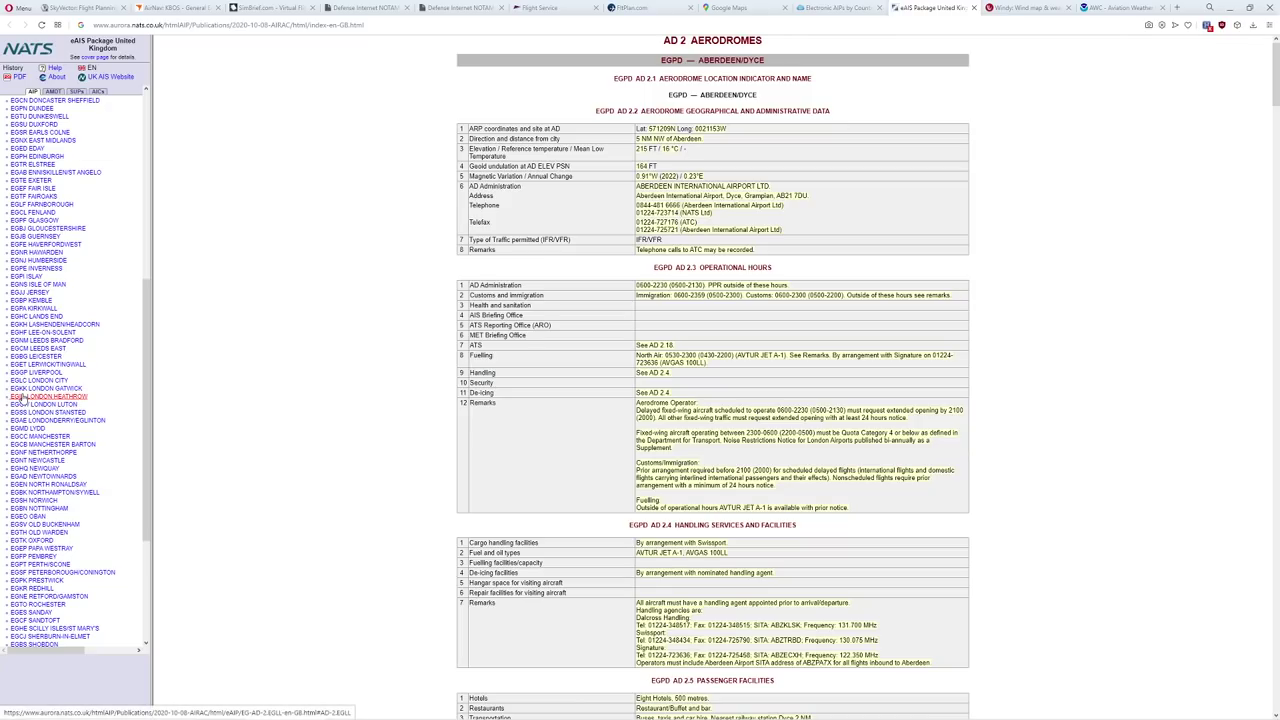
{"action": "left_click", "coordinate": [22, 398]}
Scroll through Heathrow's AD 2.24 chart list, then close the UK eAIS tab with Ctrl+W.
{"action": "left_click_drag", "start_coordinate": [1276, 56], "coordinate": [1276, 680]}
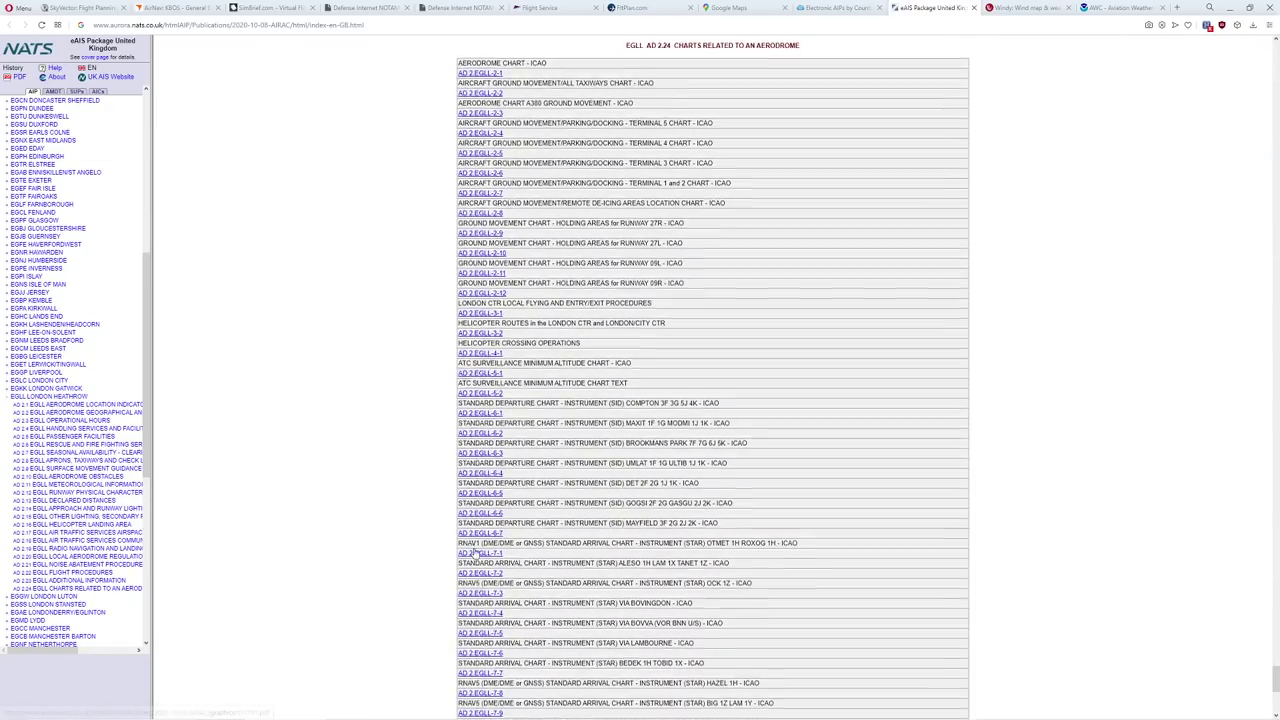
{"action": "scroll", "coordinate": [474, 549], "scroll_direction": "down", "scroll_amount": 5}
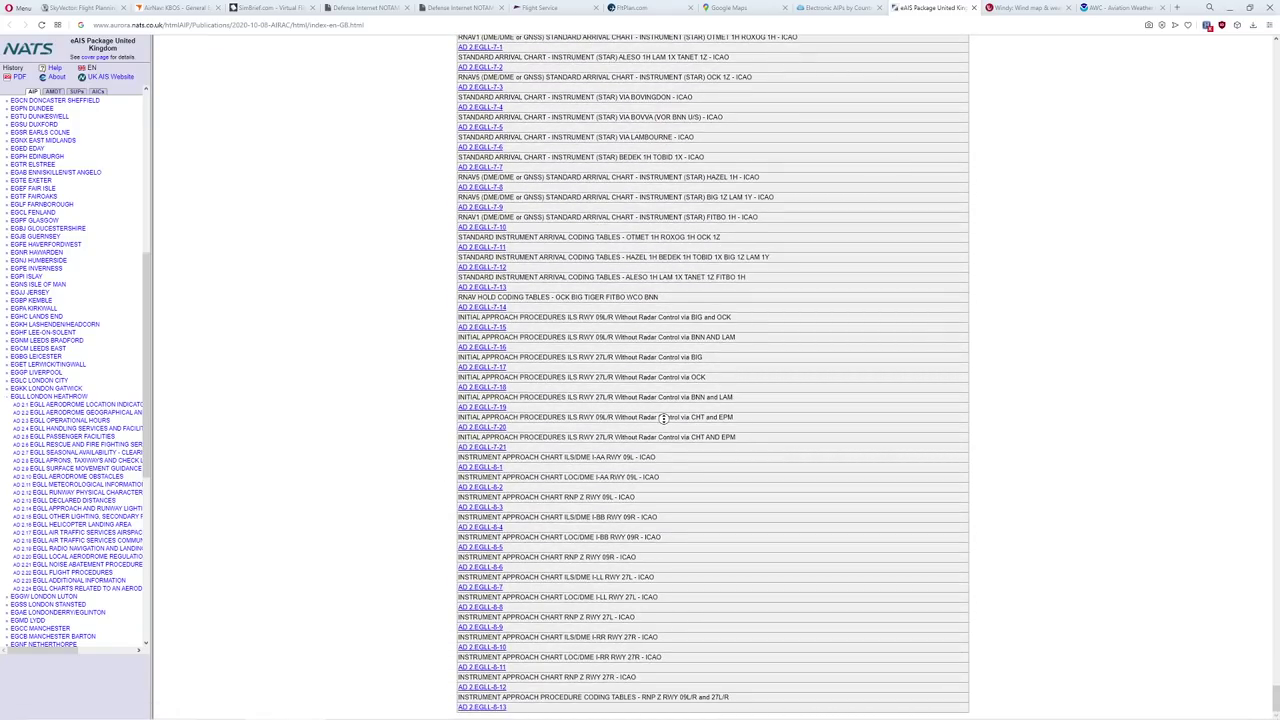
{"action": "scroll", "coordinate": [664, 420], "scroll_direction": "up", "scroll_amount": 10}
{"action": "scroll", "coordinate": [660, 183], "scroll_direction": "up", "scroll_amount": 5}
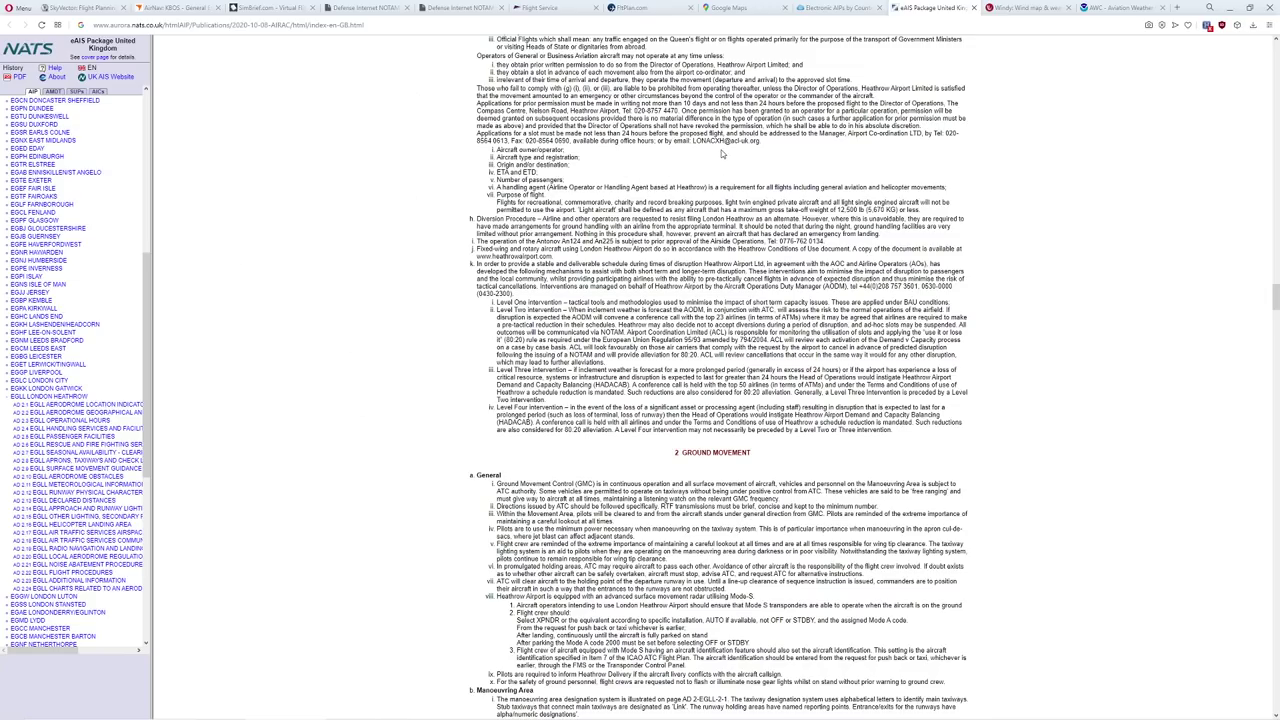
{"action": "key", "text": "ctrl+w"}
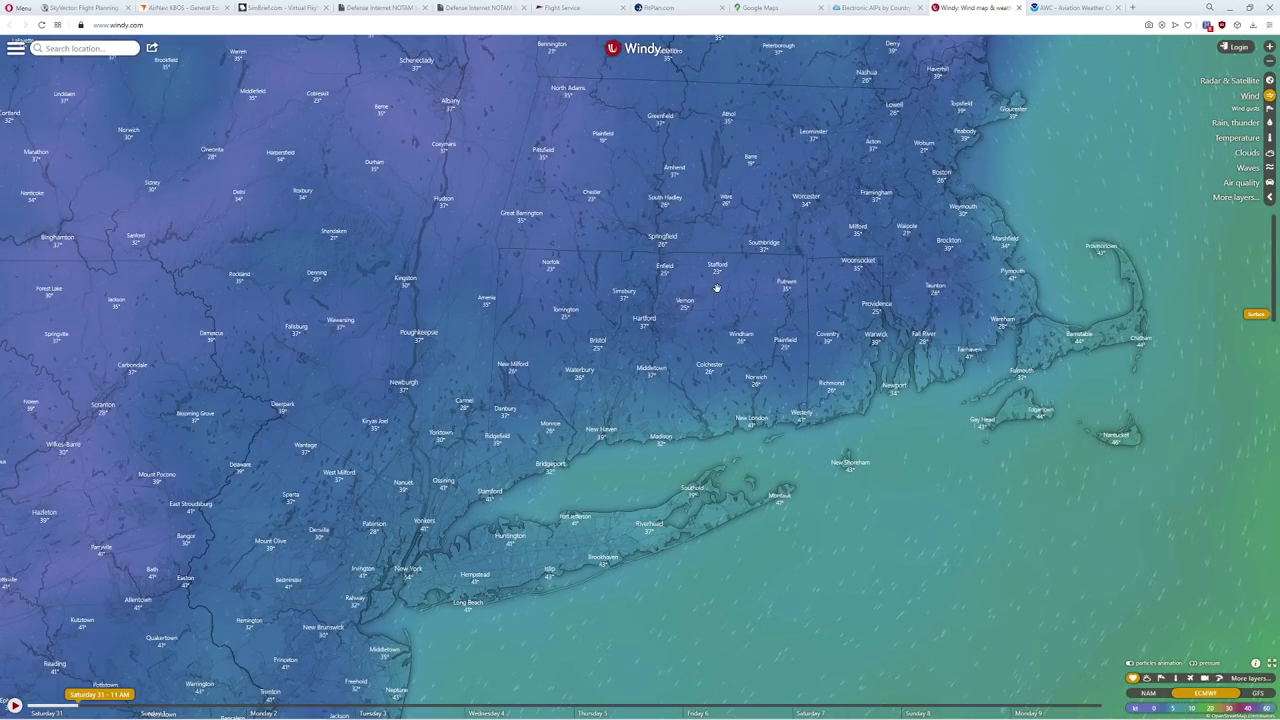
Zoom and pan Windy's wind map to frame the eastern US and North Atlantic.
{"action": "scroll", "coordinate": [686, 284], "scroll_direction": "down", "scroll_amount": 2}
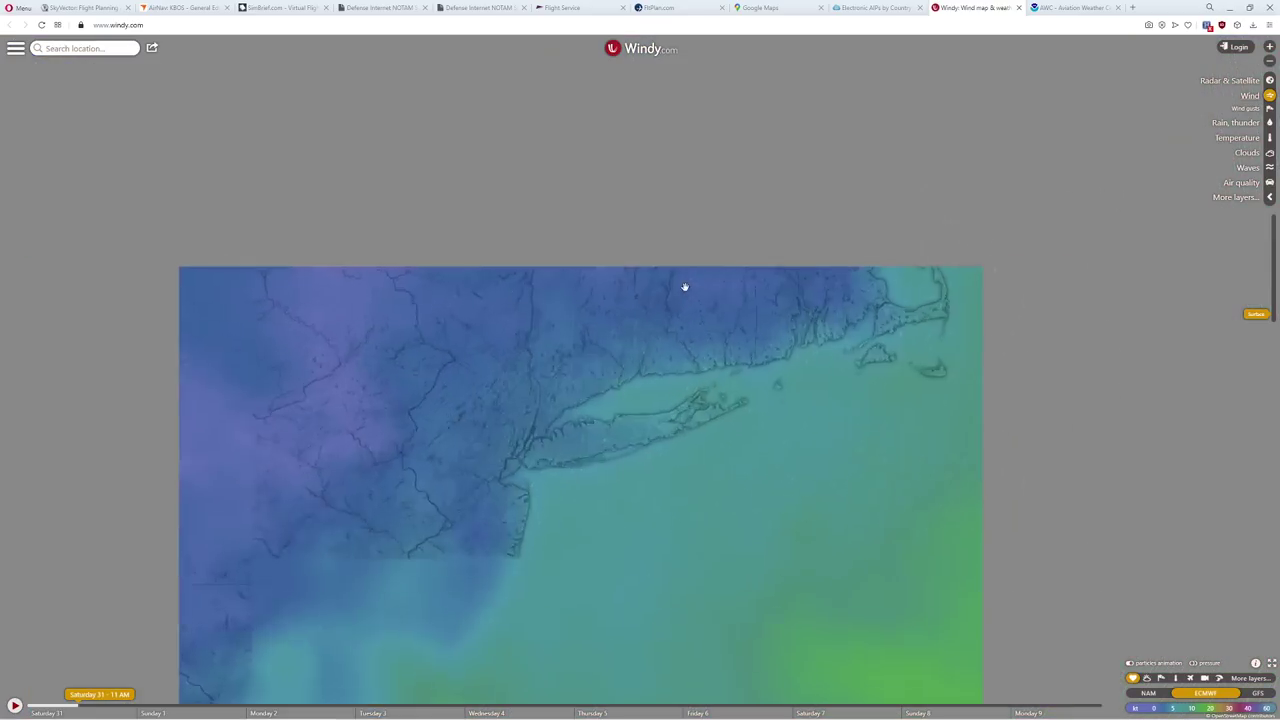
{"action": "scroll", "coordinate": [681, 282], "scroll_direction": "down", "scroll_amount": 1}
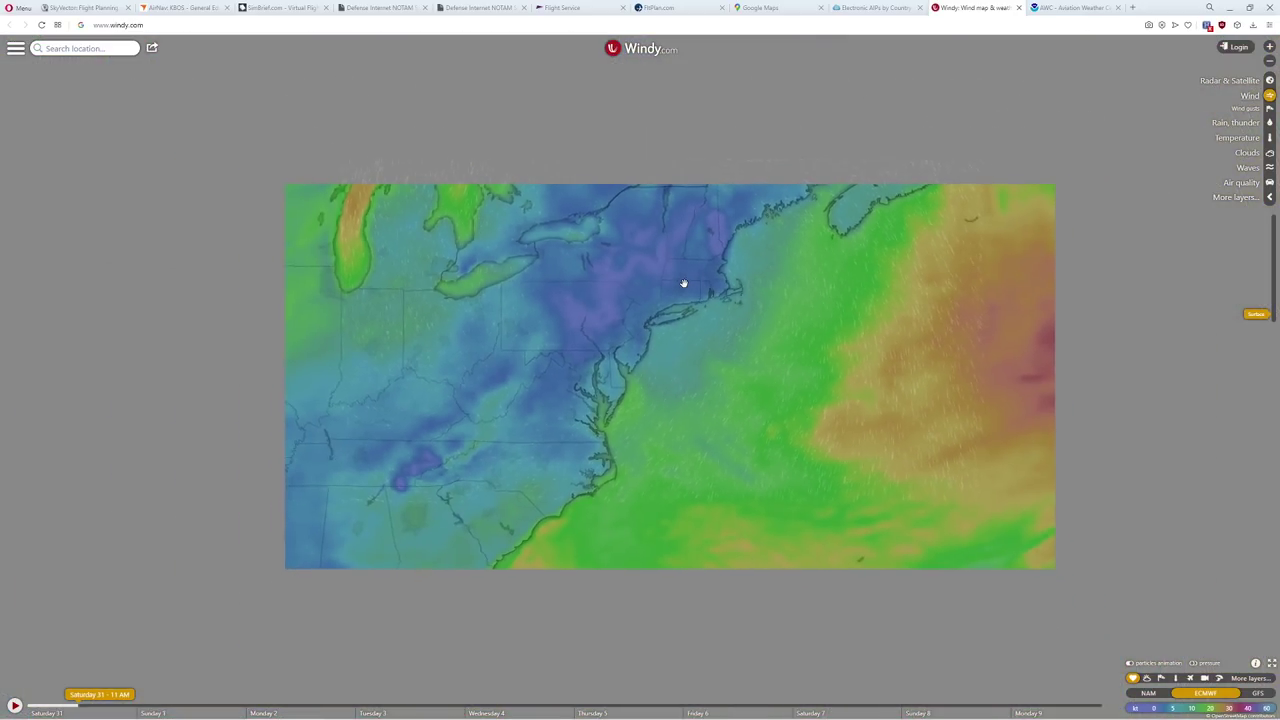
{"action": "left_click_drag", "start_coordinate": [743, 351], "coordinate": [673, 359]}
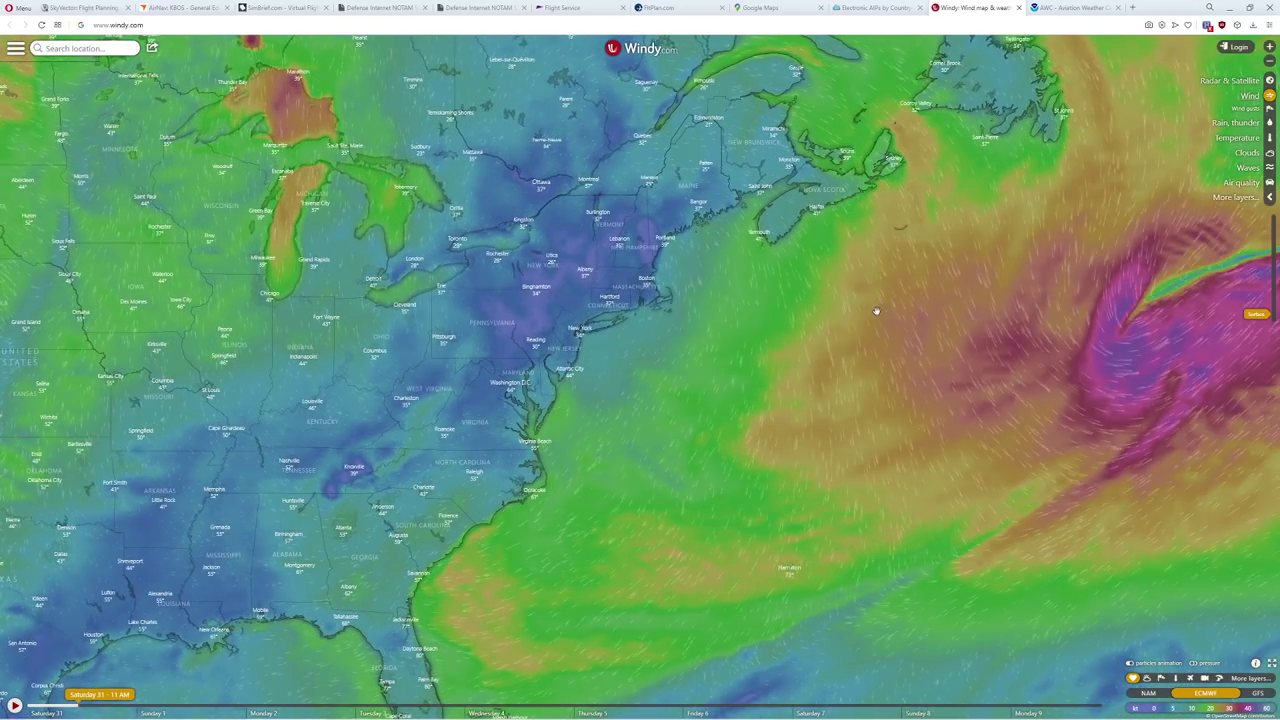
{"action": "left_click_drag", "start_coordinate": [809, 294], "coordinate": [732, 328]}
{"action": "scroll", "coordinate": [674, 320], "scroll_direction": "down", "scroll_amount": 2}
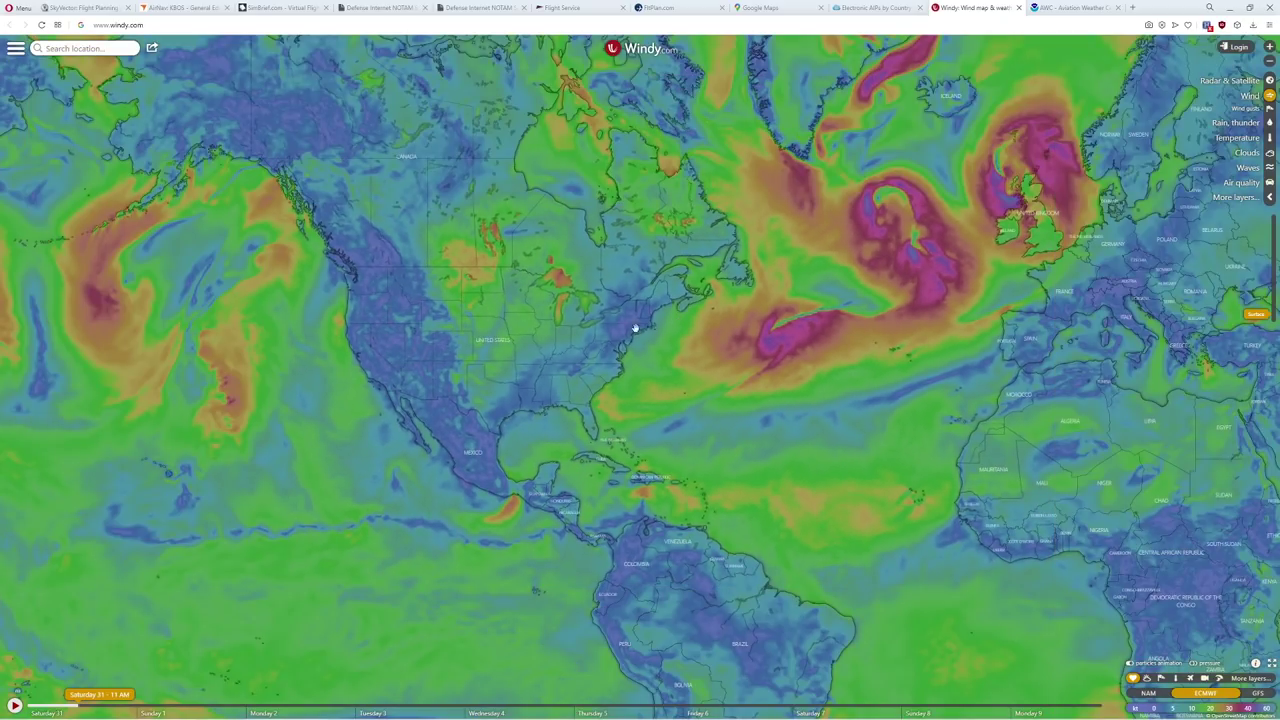
{"action": "left_click_drag", "start_coordinate": [823, 334], "coordinate": [775, 310]}
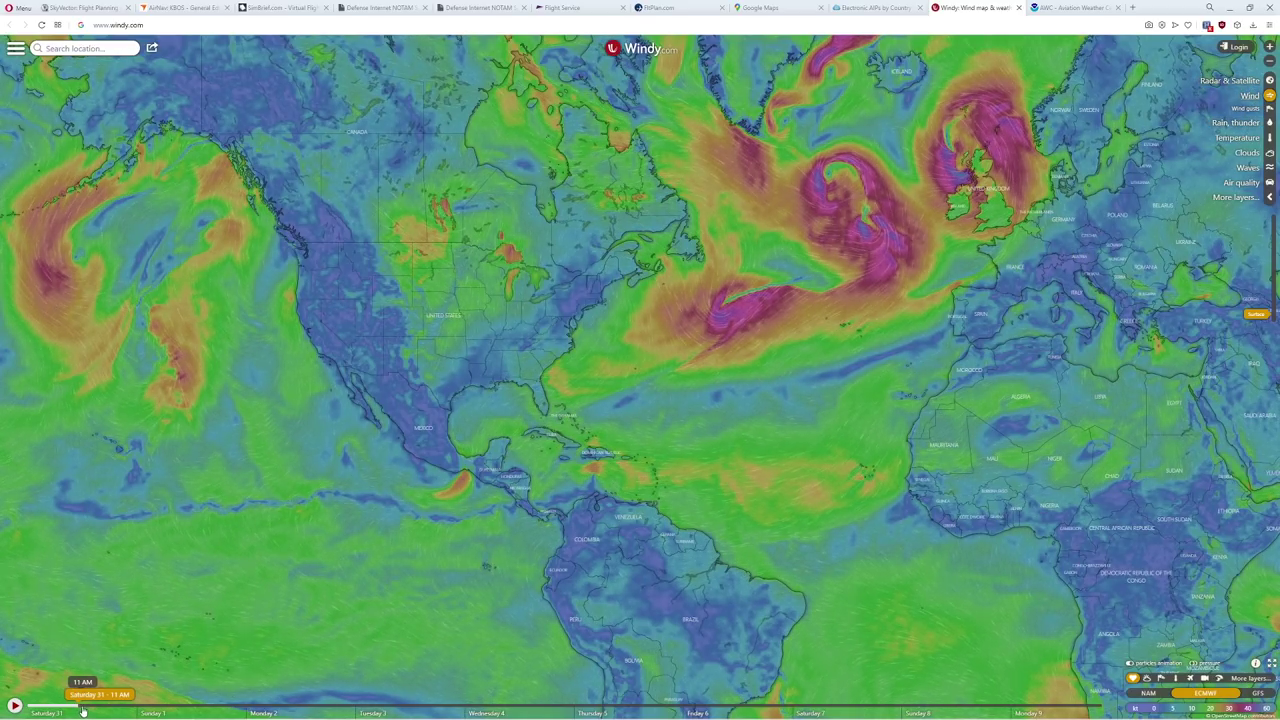
Advance the forecast to Saturday 10 PM and frame Cape Cod, Long Island and New Jersey.
{"action": "left_click_drag", "start_coordinate": [98, 708], "coordinate": [130, 710]}
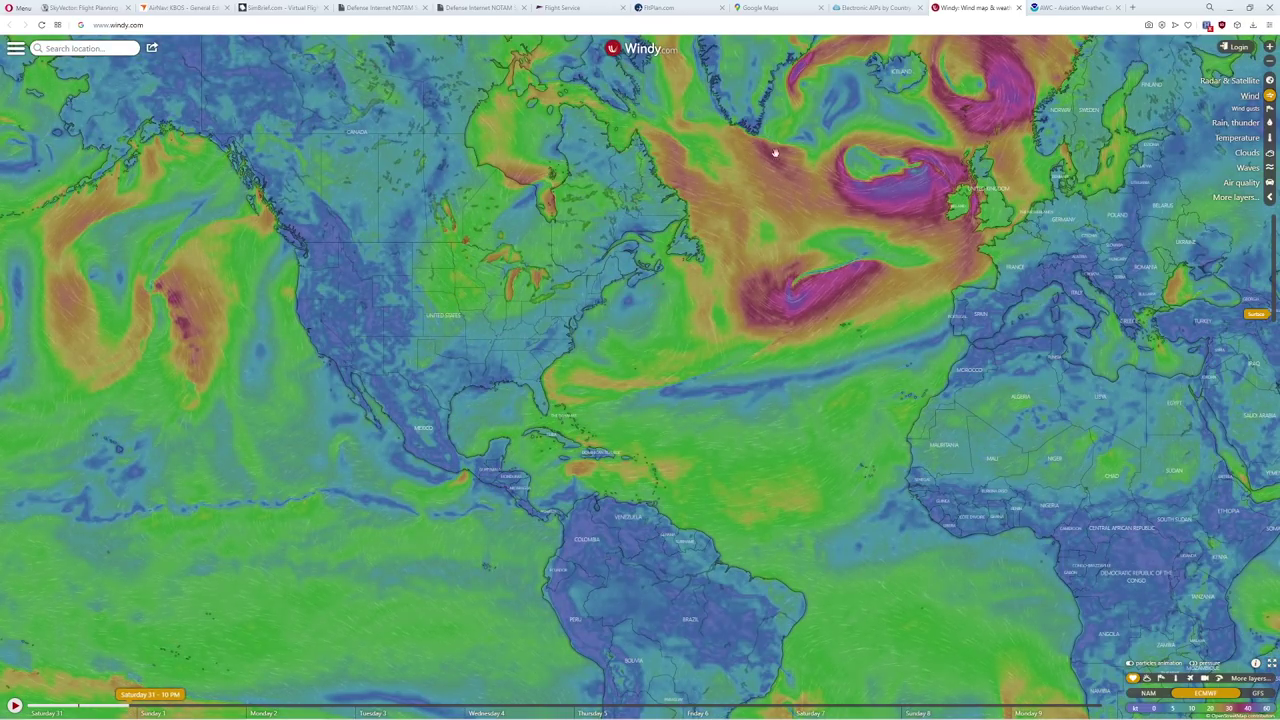
{"action": "scroll", "coordinate": [610, 292], "scroll_direction": "up", "scroll_amount": 2}
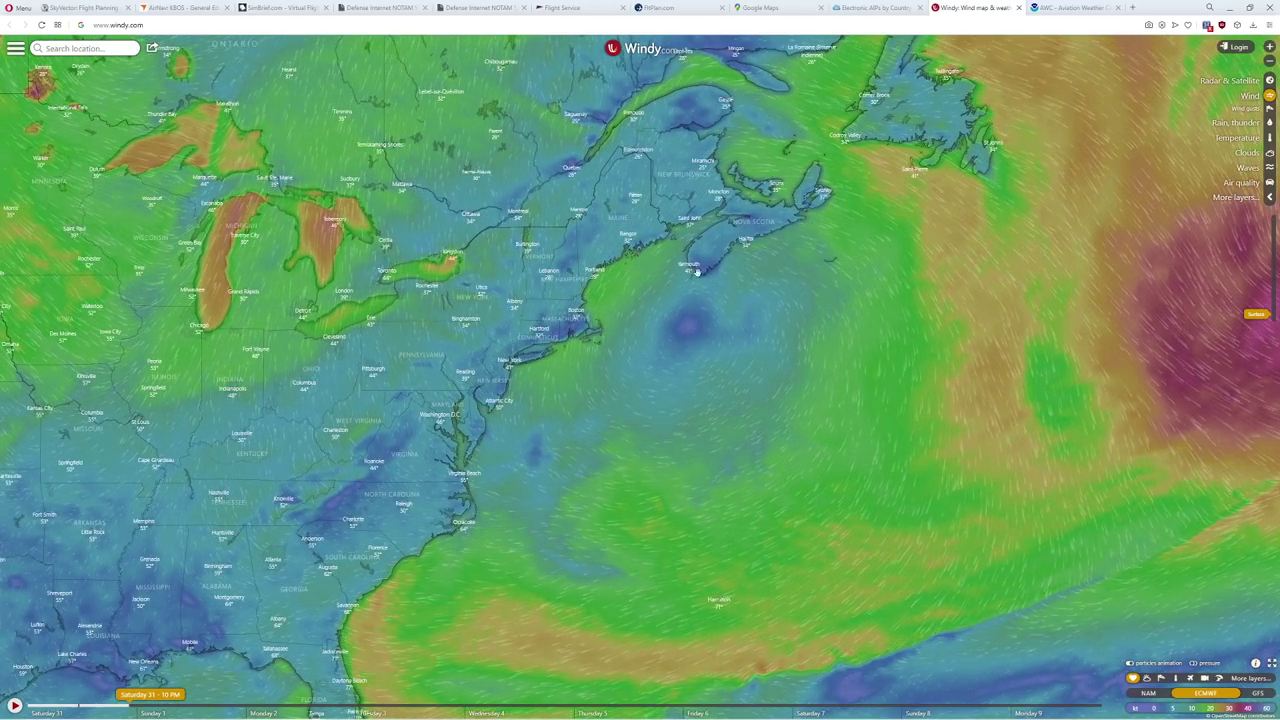
{"action": "scroll", "coordinate": [692, 316], "scroll_direction": "up", "scroll_amount": 2}
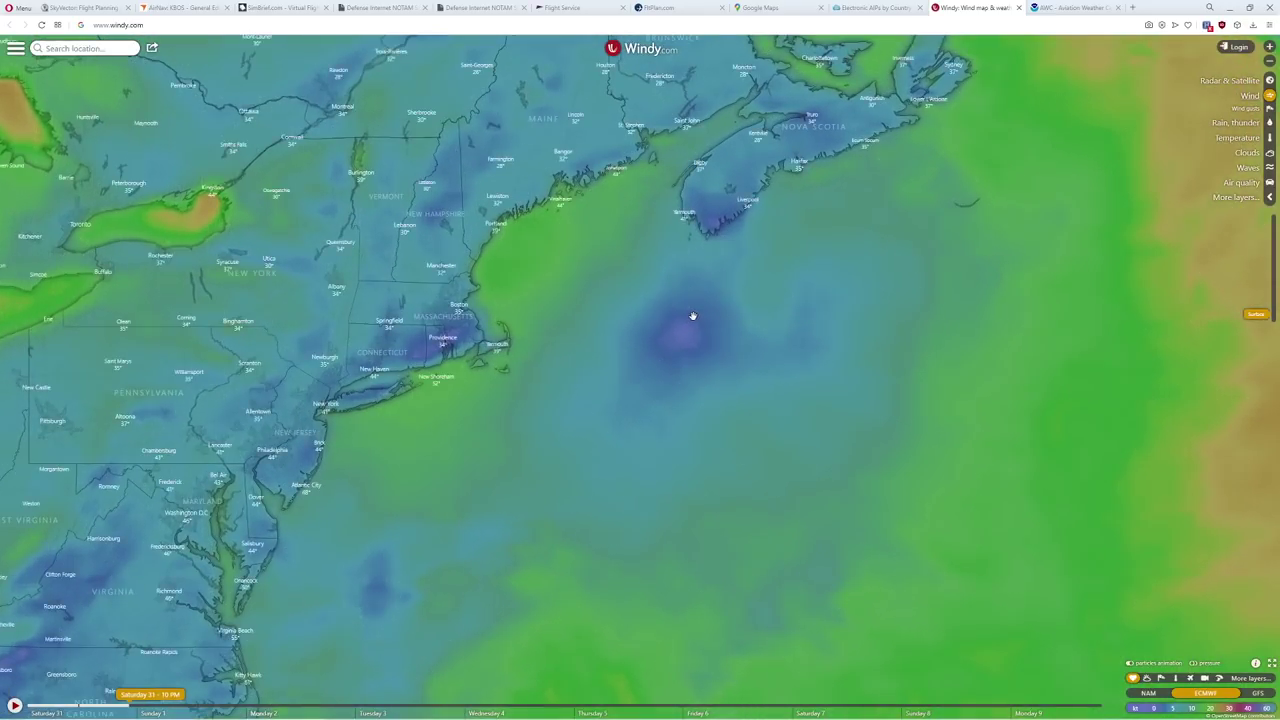
{"action": "left_click_drag", "start_coordinate": [467, 298], "coordinate": [666, 266]}
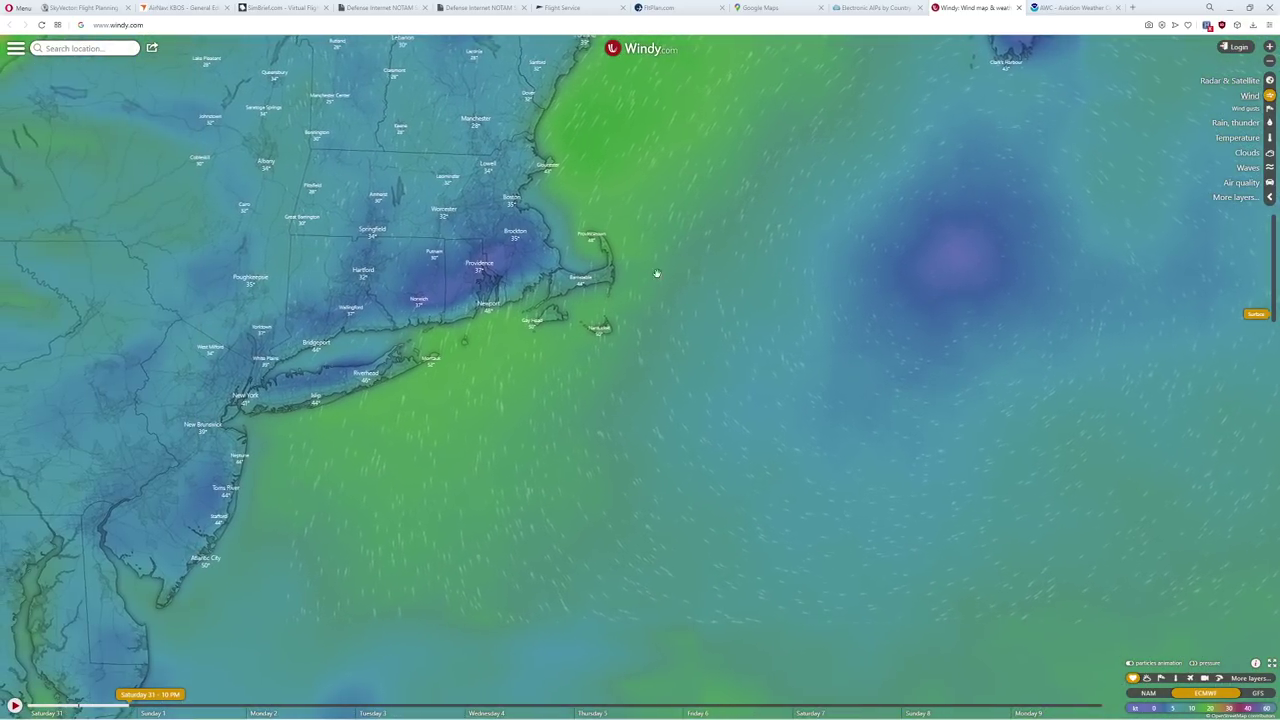
{"action": "scroll", "coordinate": [593, 264], "scroll_direction": "down", "scroll_amount": 1}
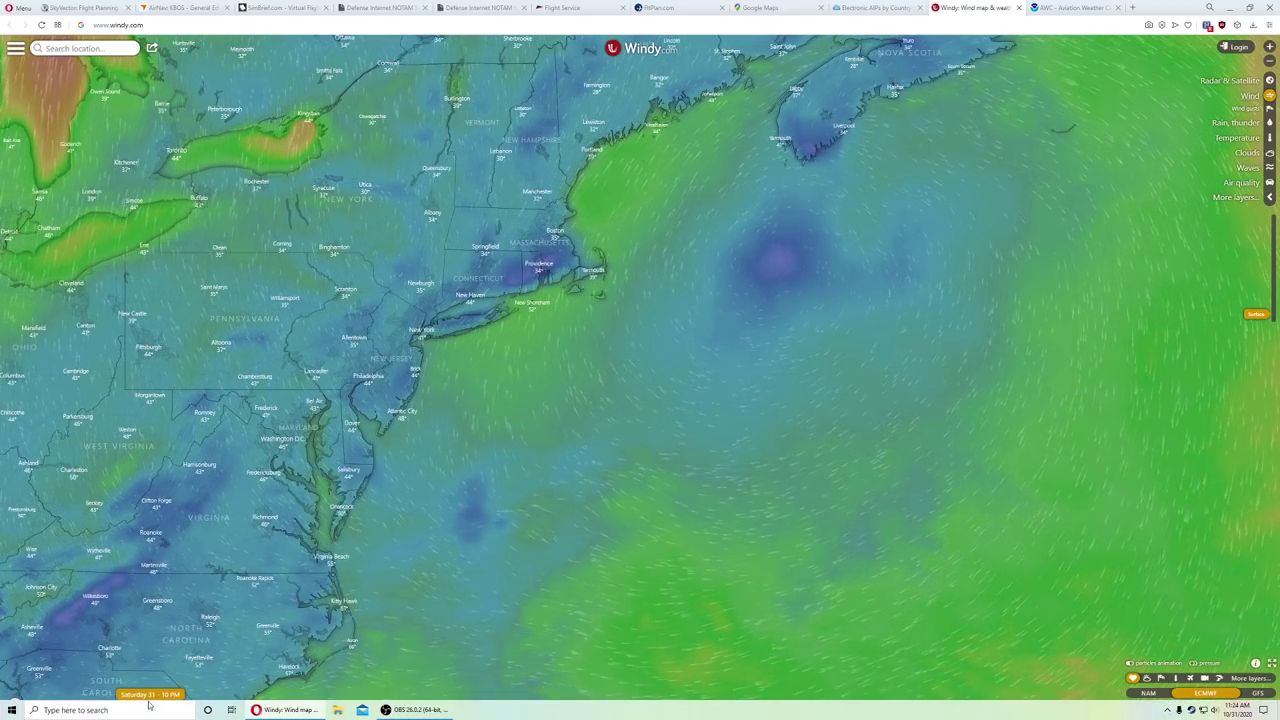
Play the wind forecast animation and pan from the North Atlantic down to the South Atlantic and Africa.
{"action": "left_click", "coordinate": [14, 705]}
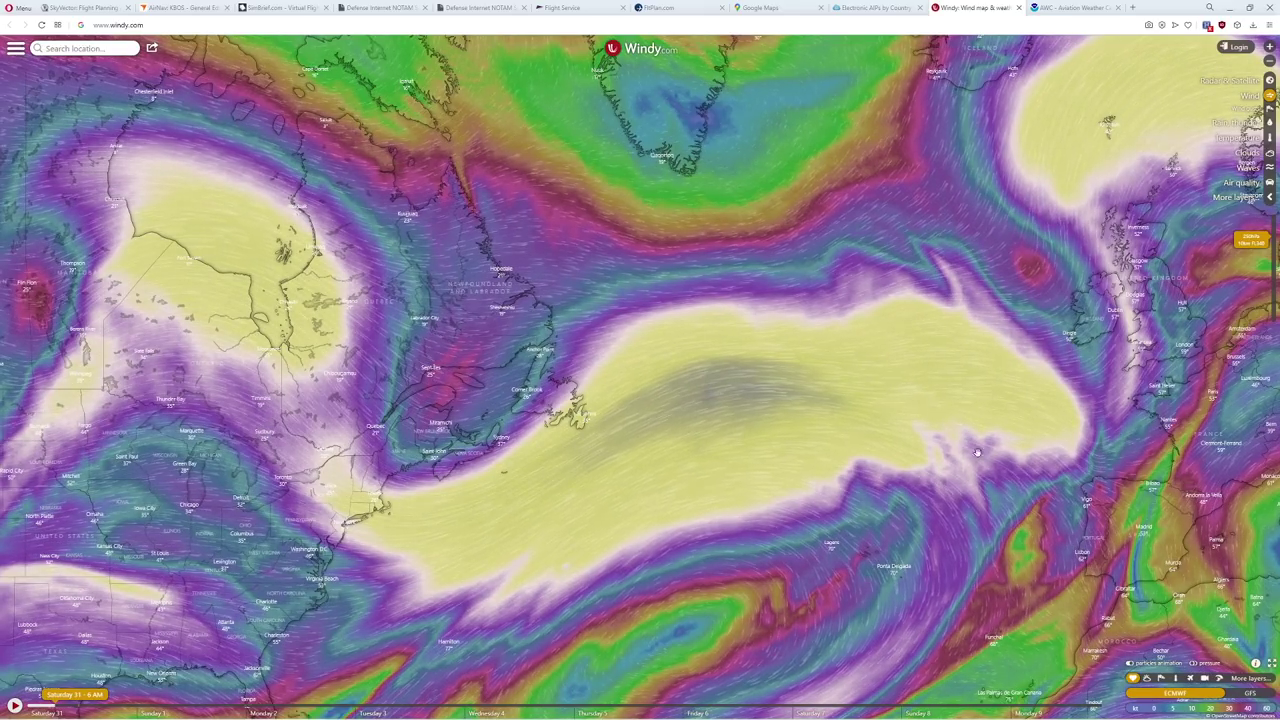
{"action": "left_click_drag", "start_coordinate": [885, 570], "coordinate": [805, 445]}
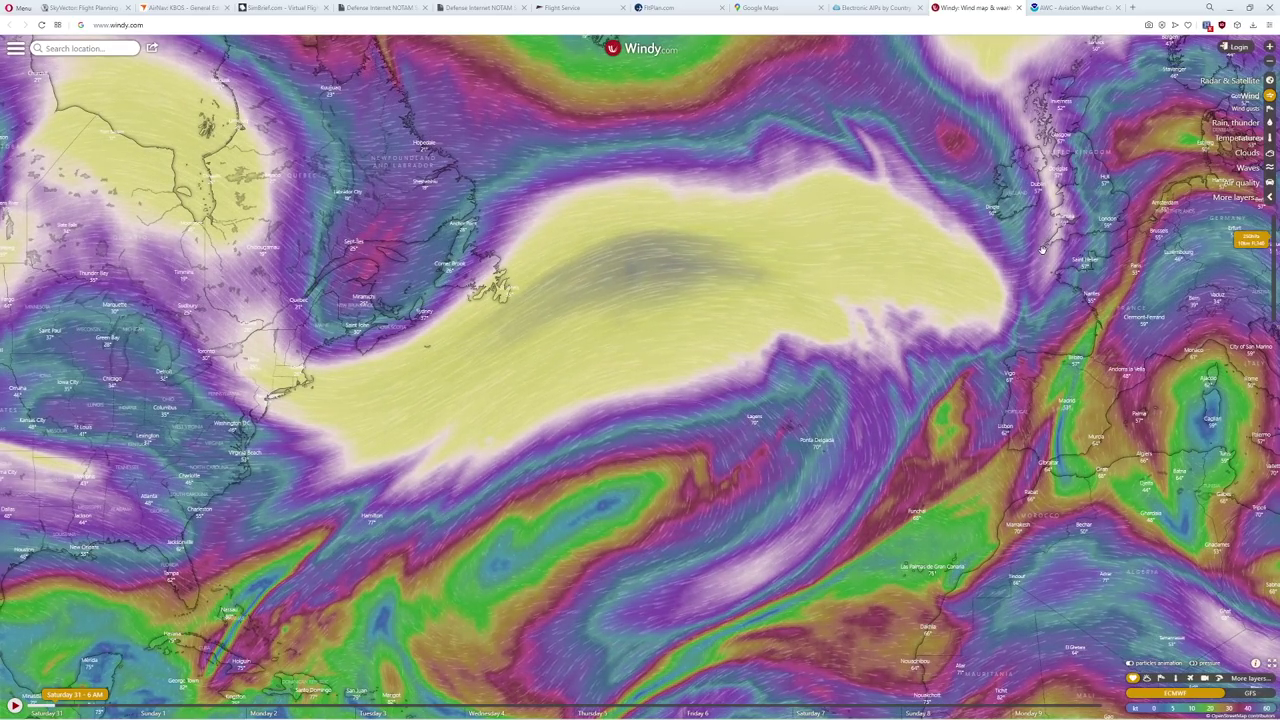
{"action": "left_click_drag", "start_coordinate": [840, 241], "coordinate": [755, 300]}
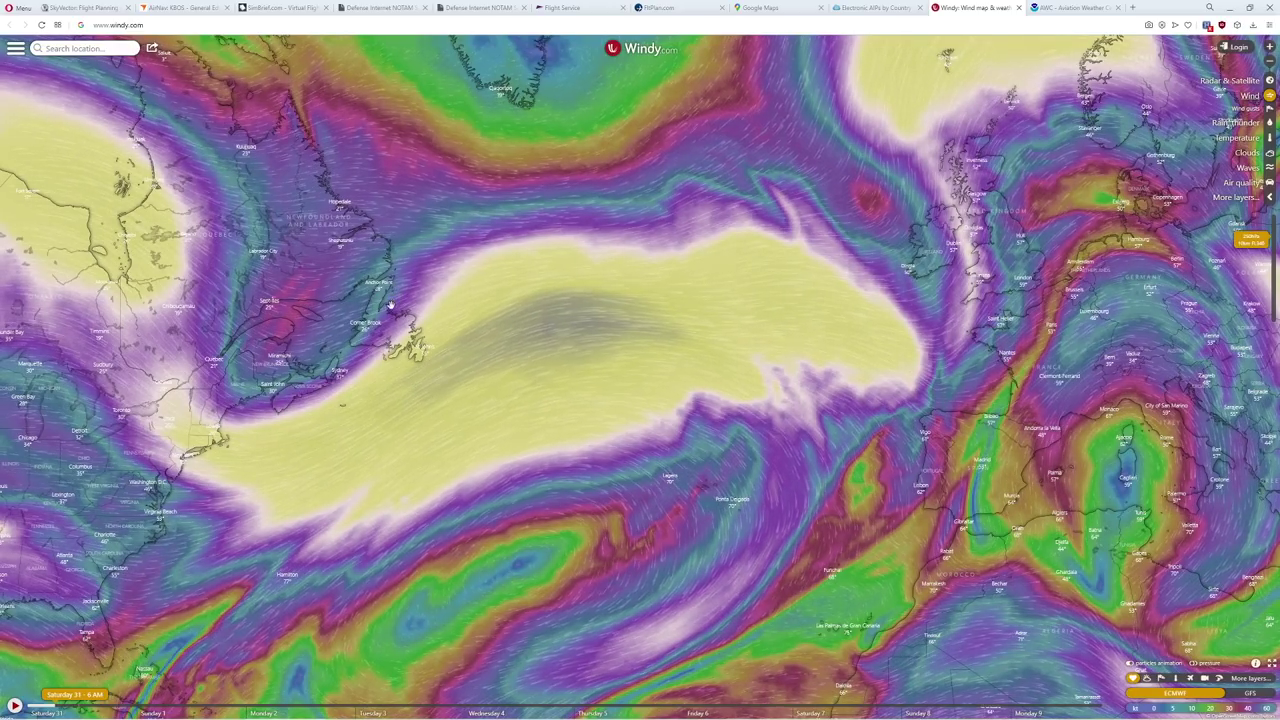
{"action": "left_click_drag", "start_coordinate": [406, 259], "coordinate": [640, 249]}
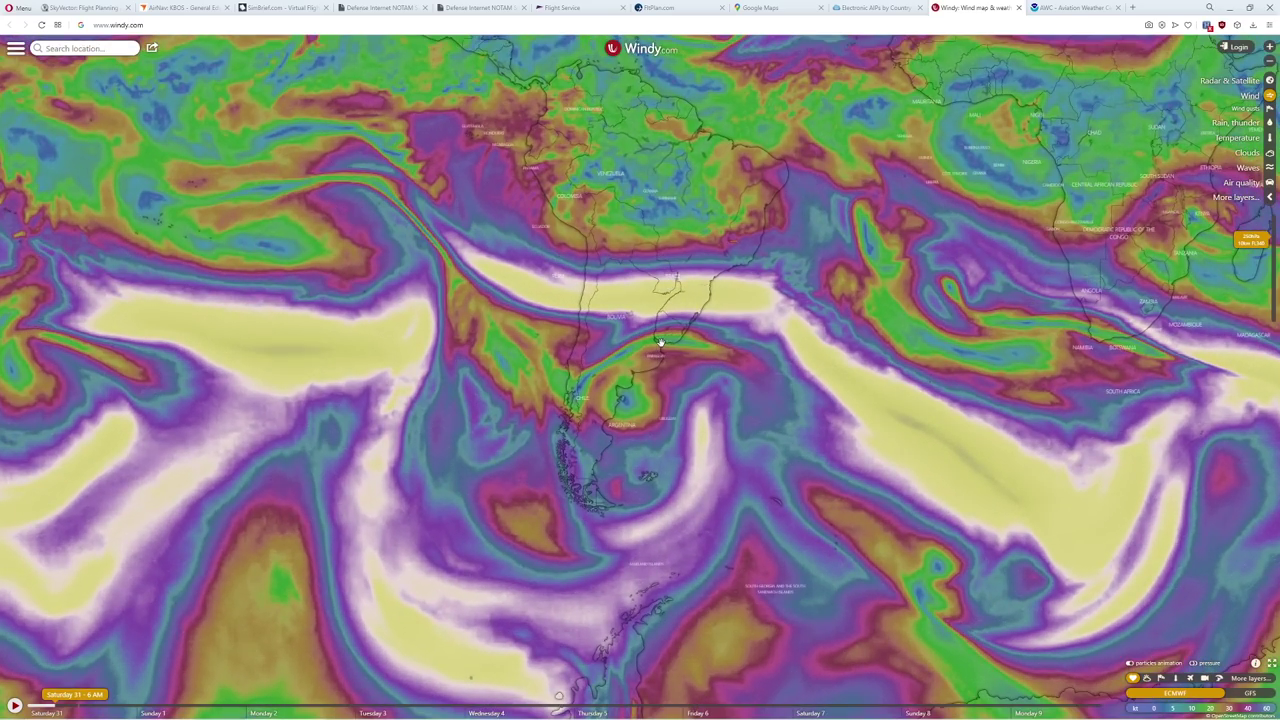
{"action": "scroll", "coordinate": [660, 342], "scroll_direction": "up", "scroll_amount": 1}
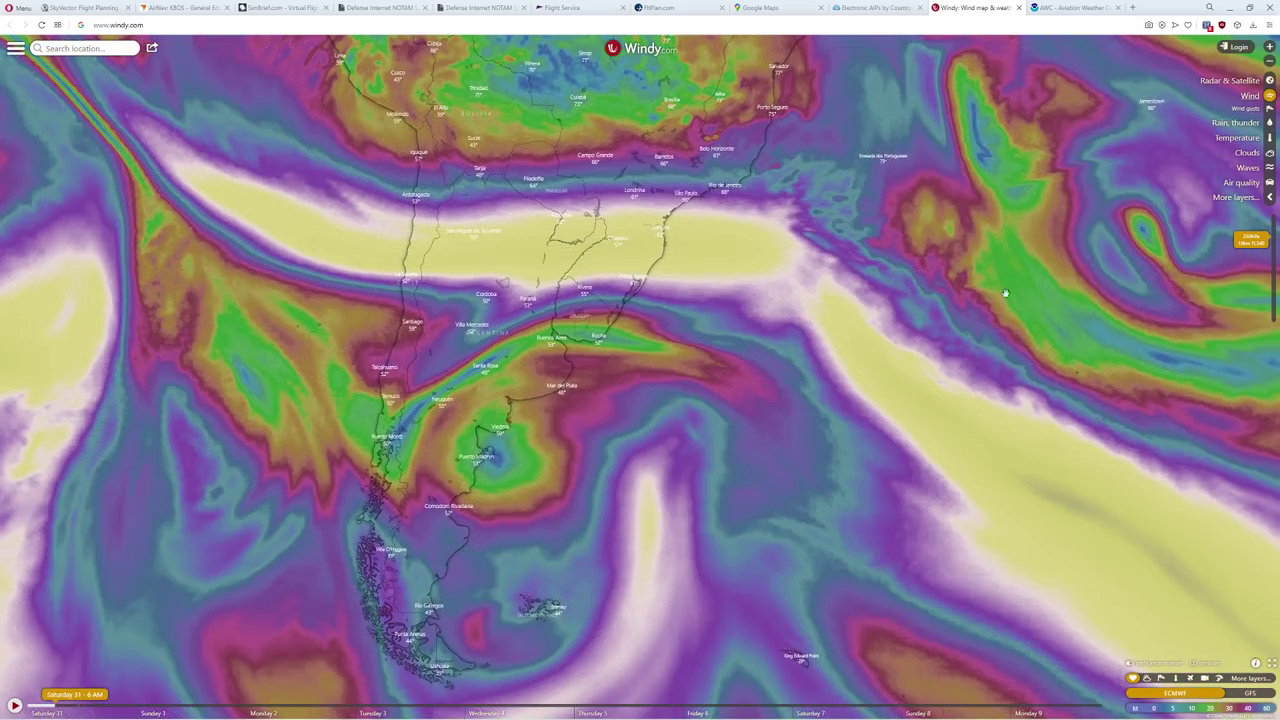
{"action": "left_click_drag", "start_coordinate": [1005, 293], "coordinate": [620, 390]}
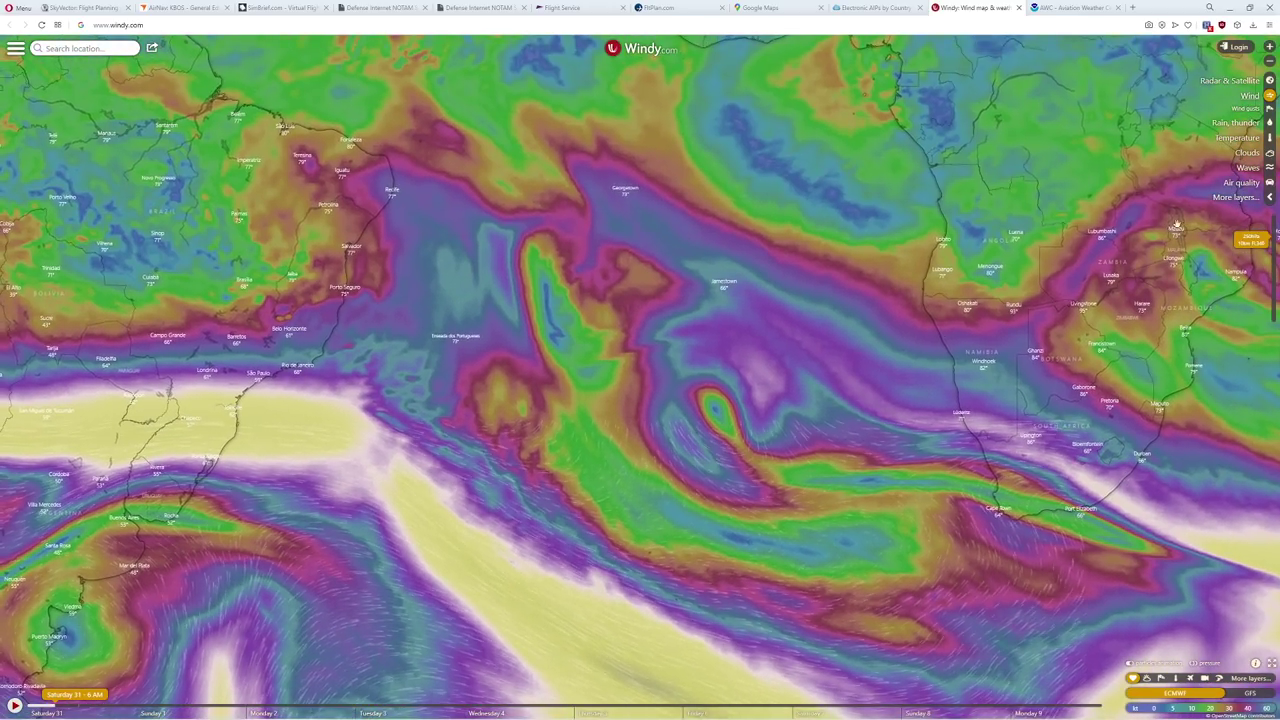
Switch Windy to the Waves layer and pan north to the North Atlantic, Labrador and Greenland.
{"action": "left_click", "coordinate": [1248, 167]}
{"action": "left_click_drag", "start_coordinate": [630, 190], "coordinate": [648, 345]}
{"action": "left_click_drag", "start_coordinate": [500, 60], "coordinate": [729, 371]}
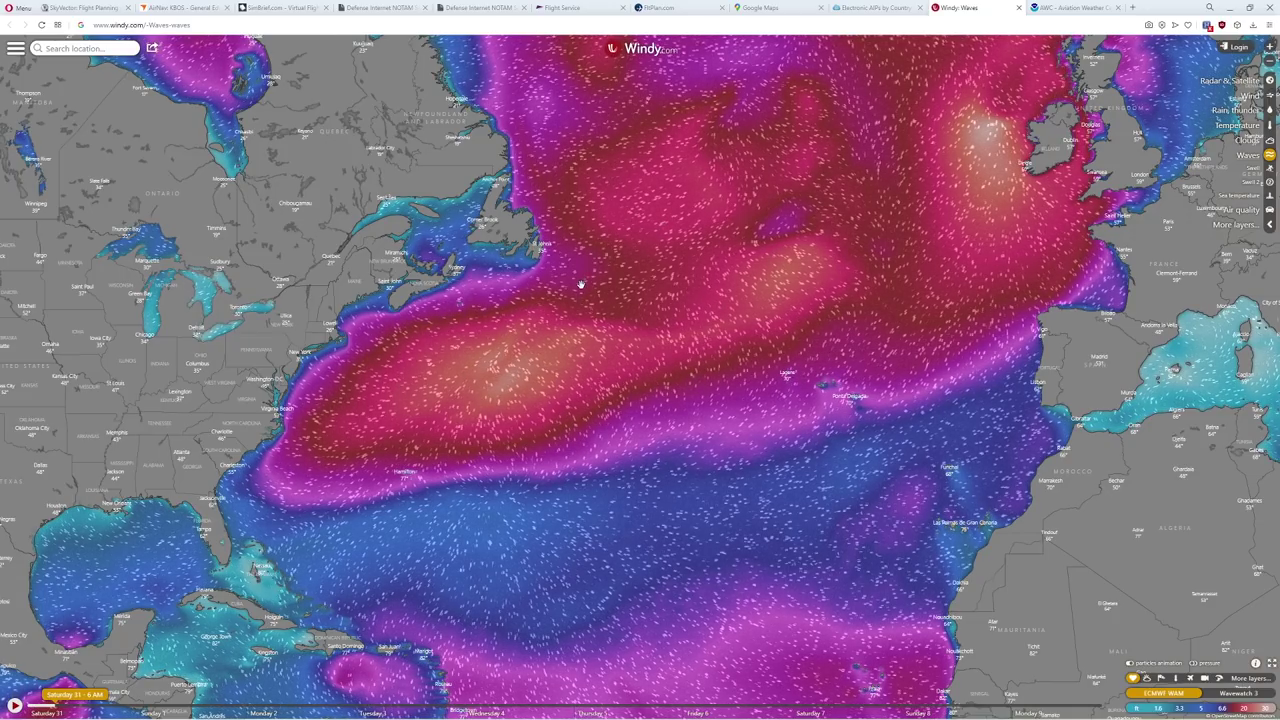
{"action": "left_click_drag", "start_coordinate": [688, 234], "coordinate": [674, 286]}
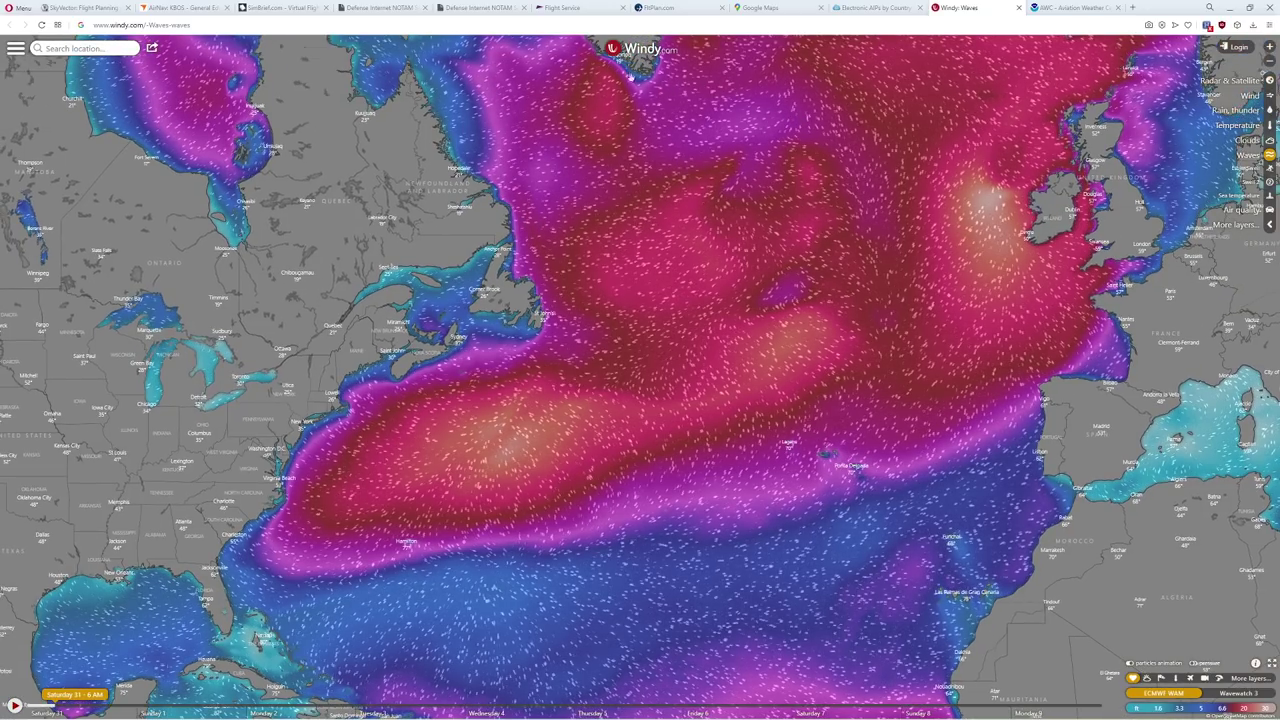
On the AWC overview map, zoom to Florida and view a turbulence pilot report's details.
{"action": "left_click", "coordinate": [1057, 12]}
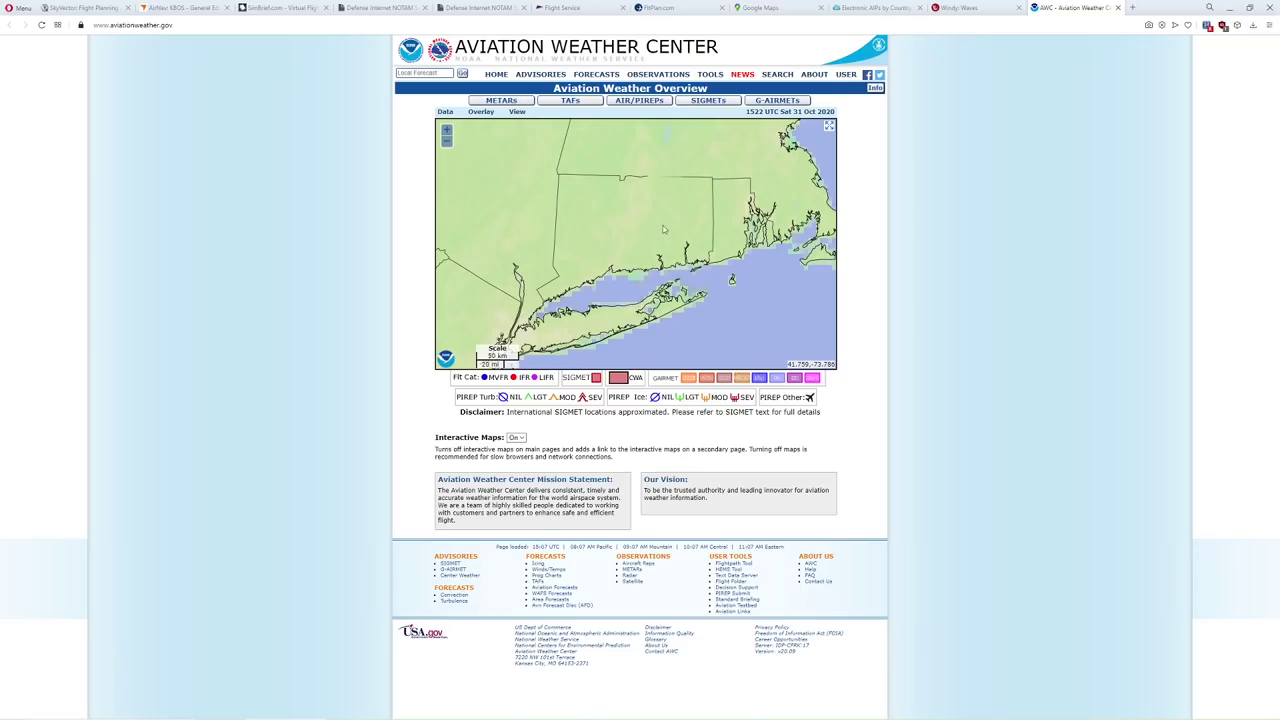
{"action": "scroll", "coordinate": [640, 234], "scroll_direction": "down", "scroll_amount": 2}
{"action": "scroll", "coordinate": [660, 250], "scroll_direction": "down", "scroll_amount": 1}
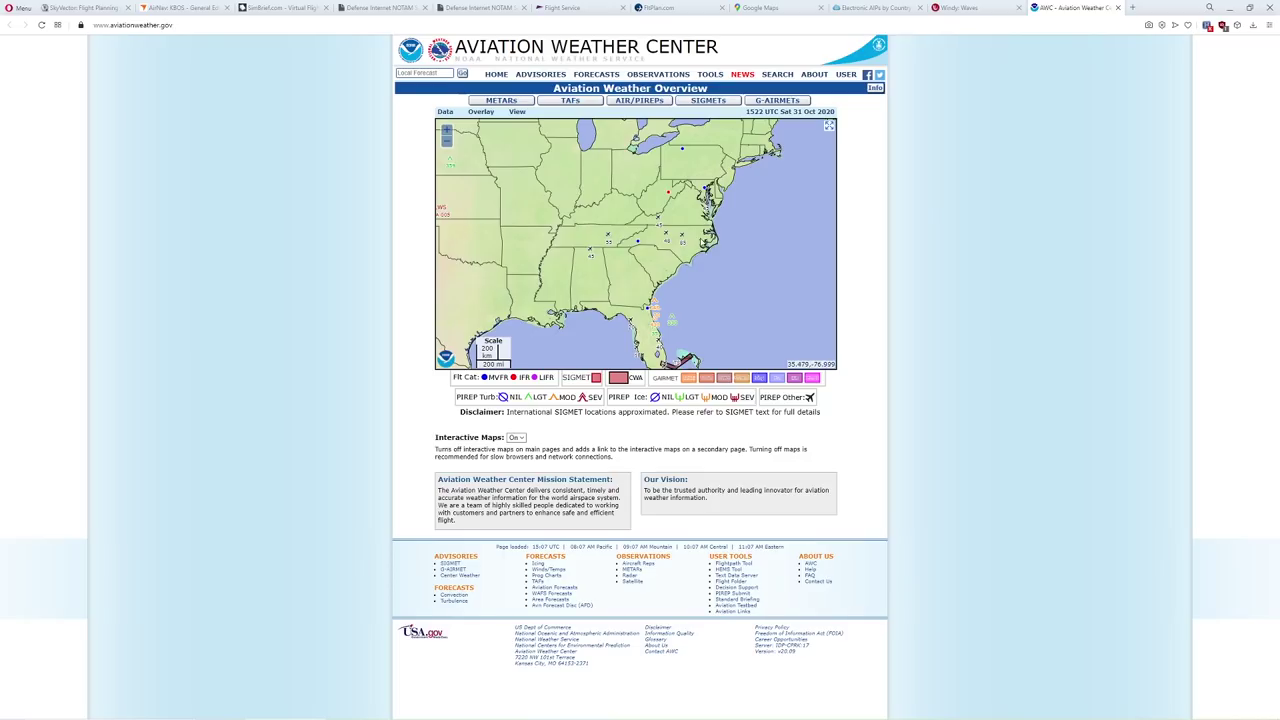
{"action": "left_click_drag", "start_coordinate": [672, 321], "coordinate": [651, 243]}
{"action": "scroll", "coordinate": [651, 243], "scroll_direction": "up", "scroll_amount": 2}
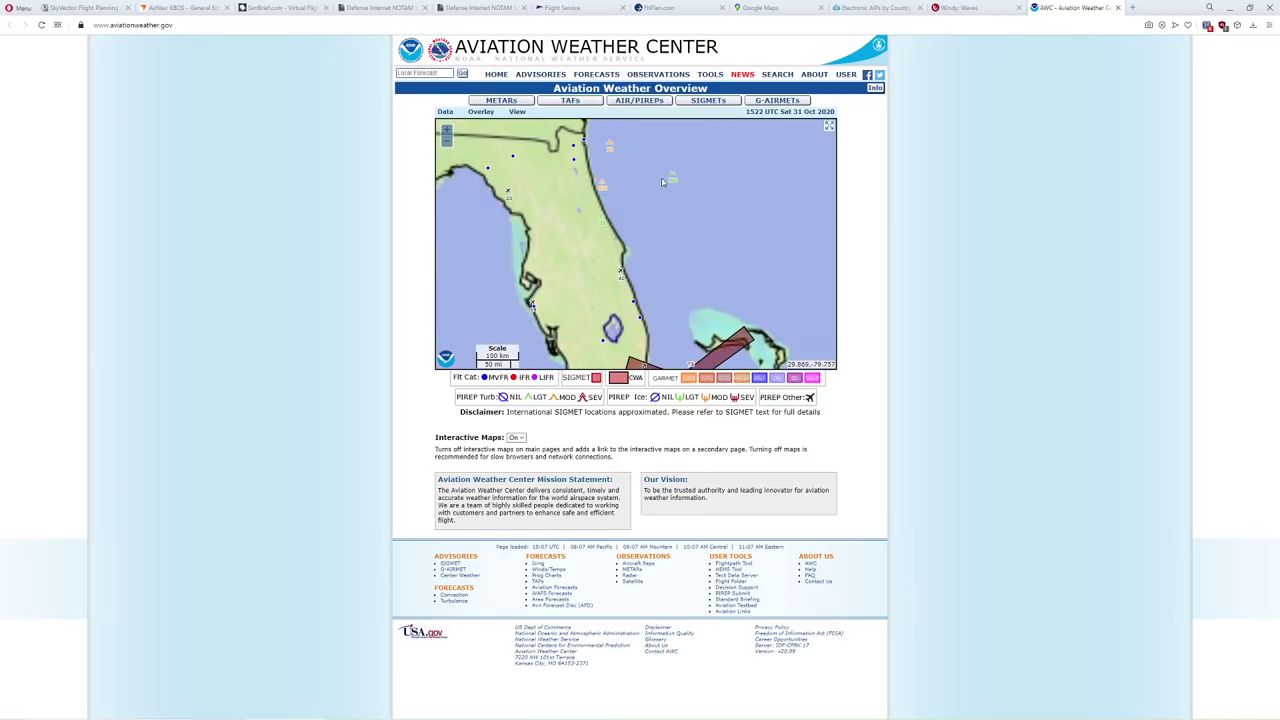
{"action": "left_click", "coordinate": [672, 178]}
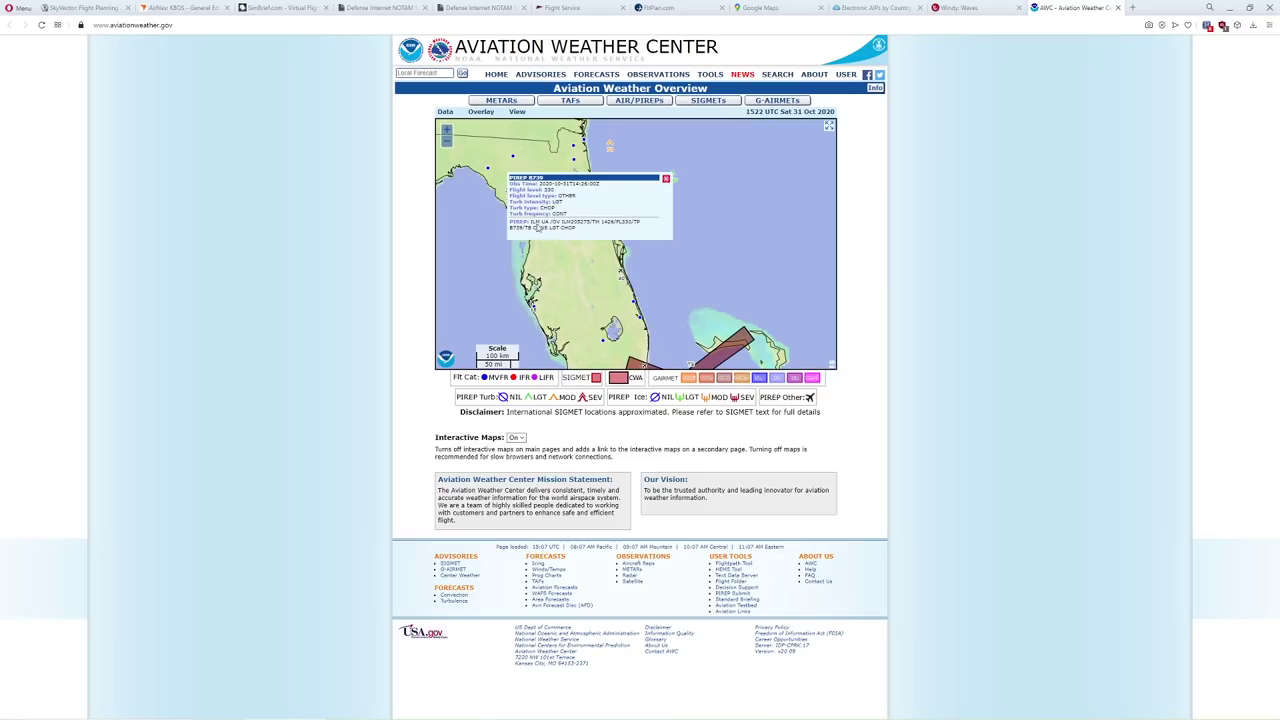
{"action": "left_click", "coordinate": [670, 267]}
Pan the map north to the Mid-Atlantic coast and open the SIGMET advisories page.
{"action": "left_click_drag", "start_coordinate": [752, 145], "coordinate": [700, 330]}
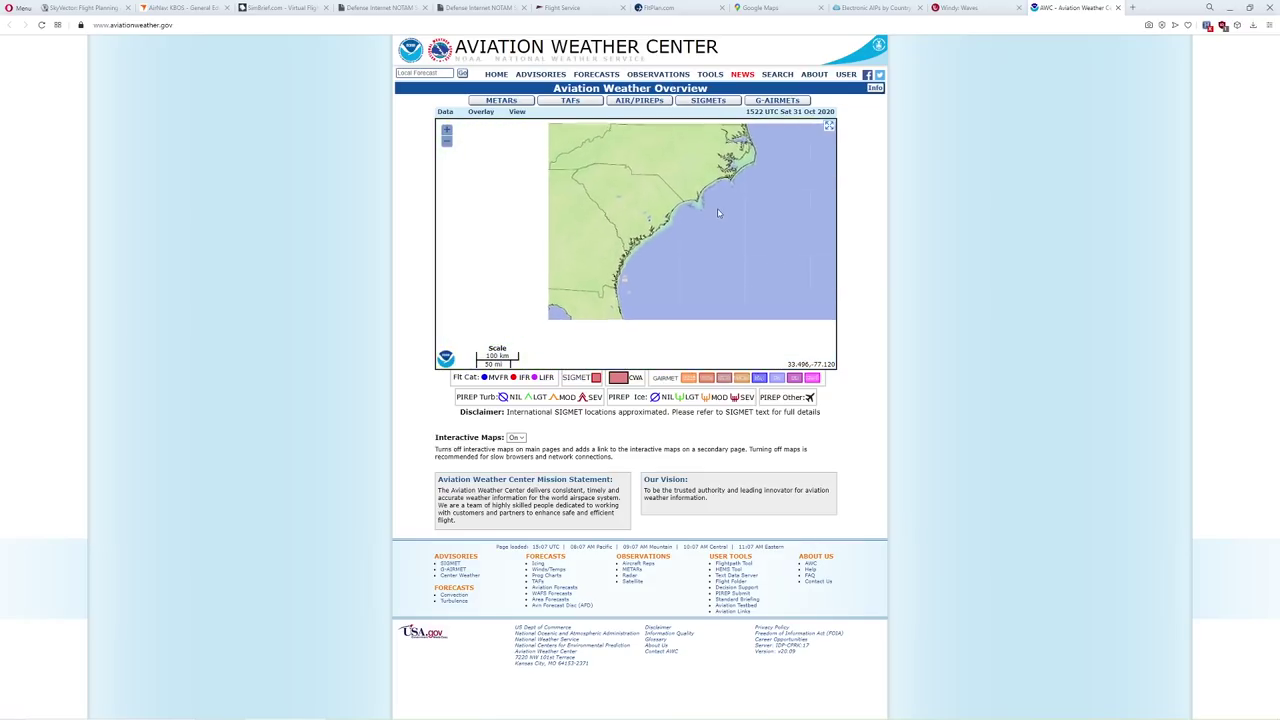
{"action": "scroll", "coordinate": [700, 330], "scroll_direction": "down", "scroll_amount": 1}
{"action": "left_click_drag", "start_coordinate": [650, 150], "coordinate": [644, 228]}
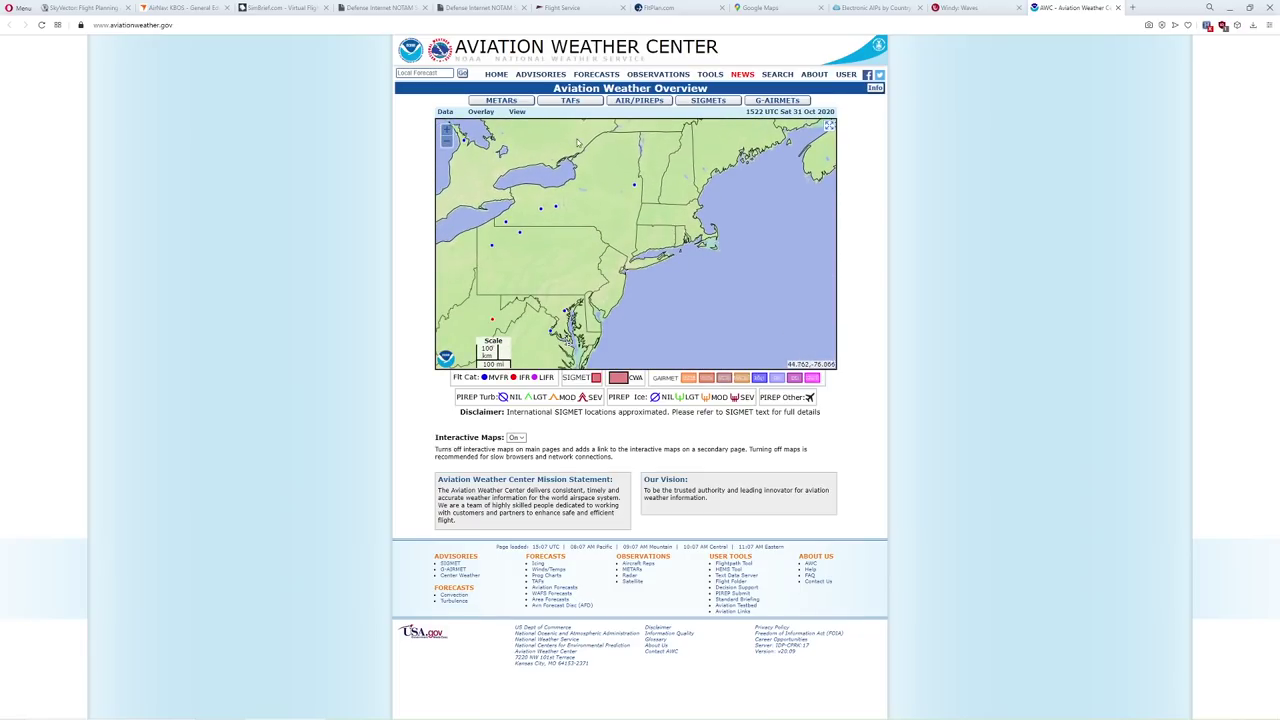
{"action": "left_click", "coordinate": [530, 88]}
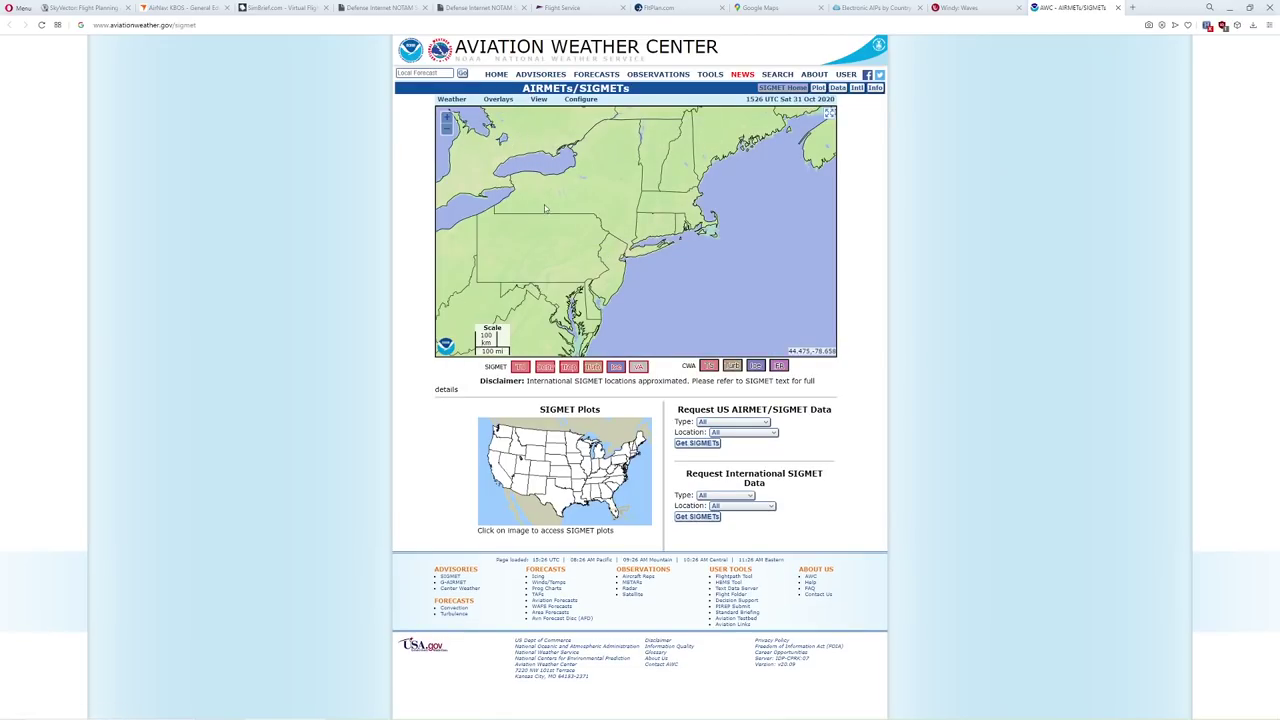
Open the G-AIRMET page from the Advisories menu.
{"action": "mouse_move", "coordinate": [548, 75]}
{"action": "left_click", "coordinate": [528, 103]}
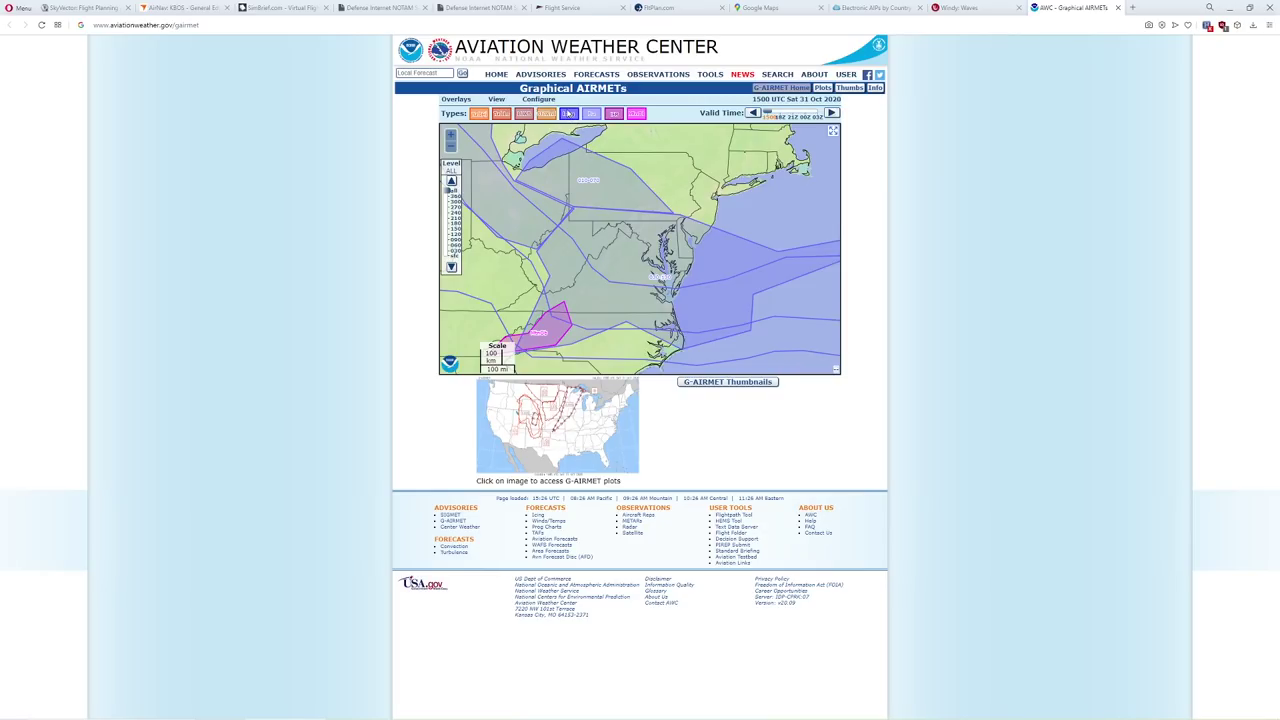
Open the Graphical Turbulence Guidance forecast and set Aircraft to Medium at 9,000 ft.
{"action": "mouse_move", "coordinate": [594, 79]}
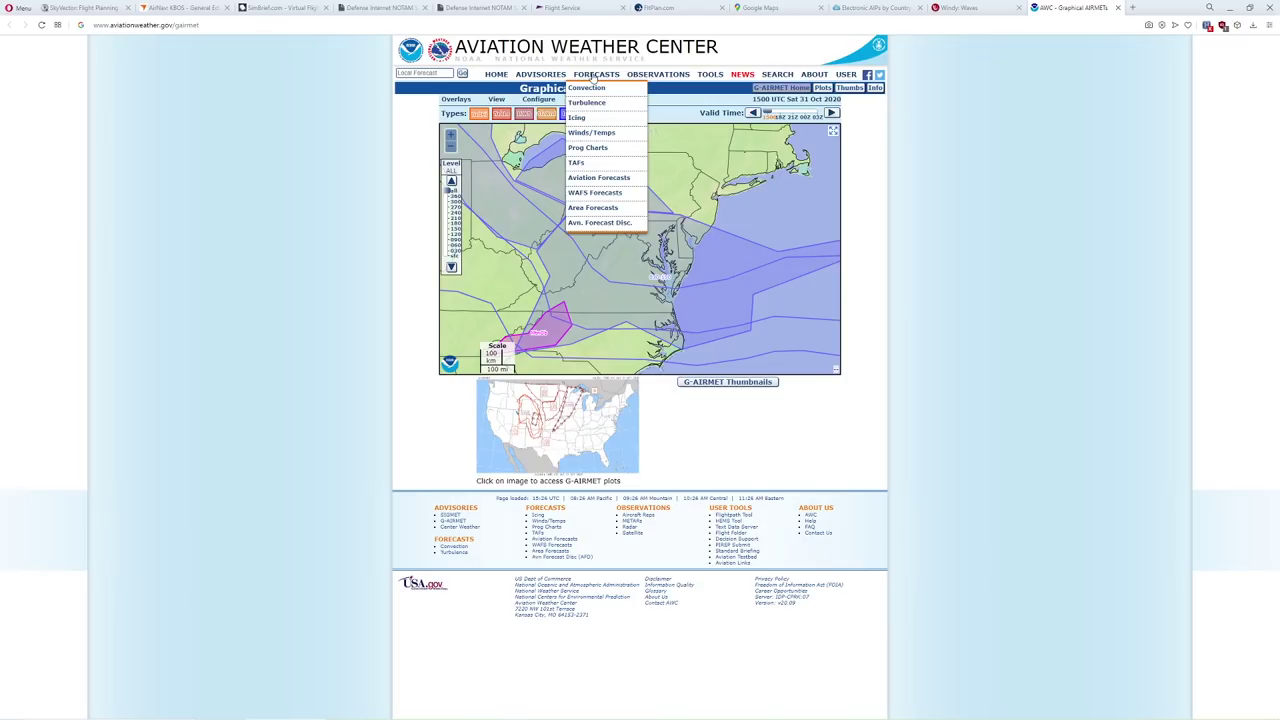
{"action": "left_click", "coordinate": [586, 103]}
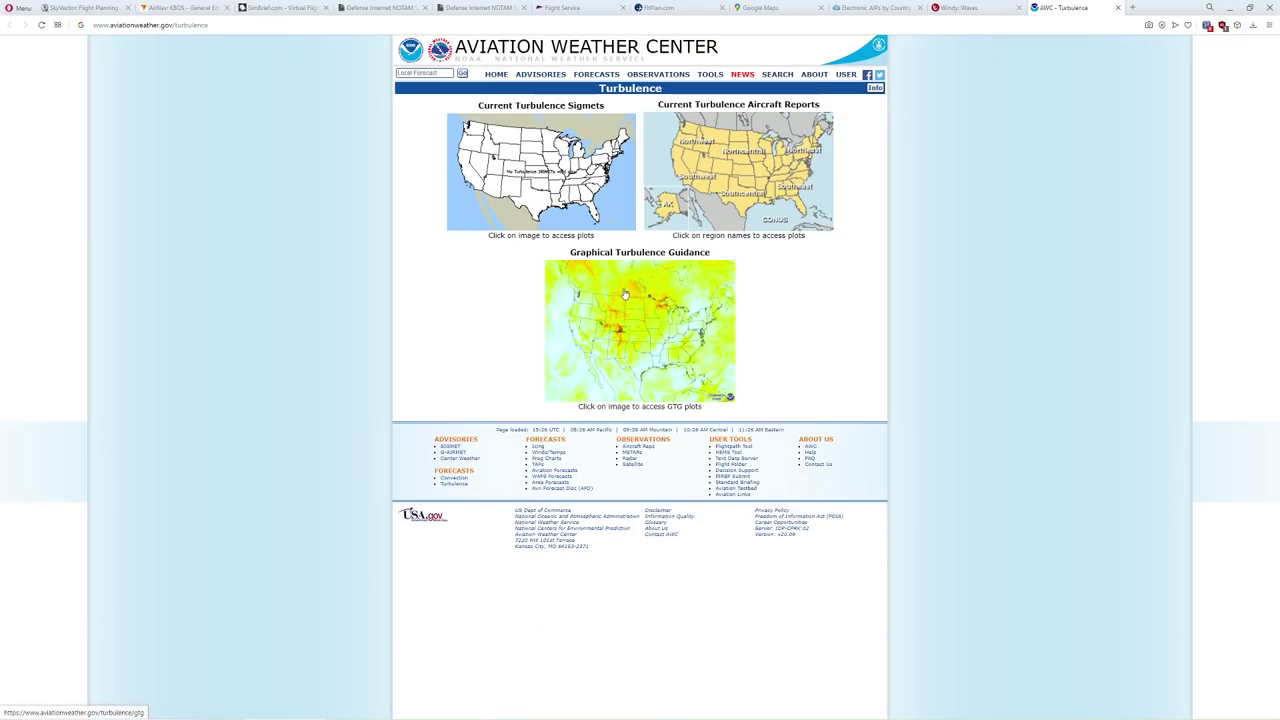
{"action": "left_click", "coordinate": [690, 285]}
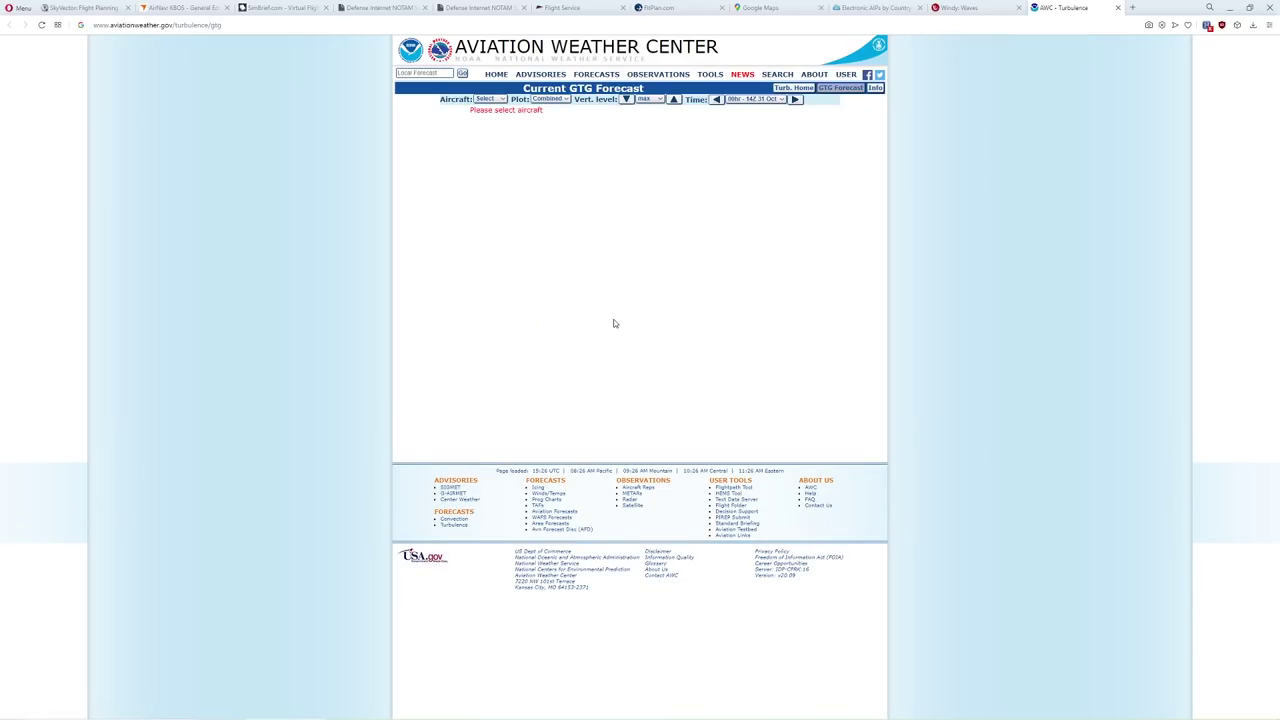
{"action": "left_click", "coordinate": [490, 99]}
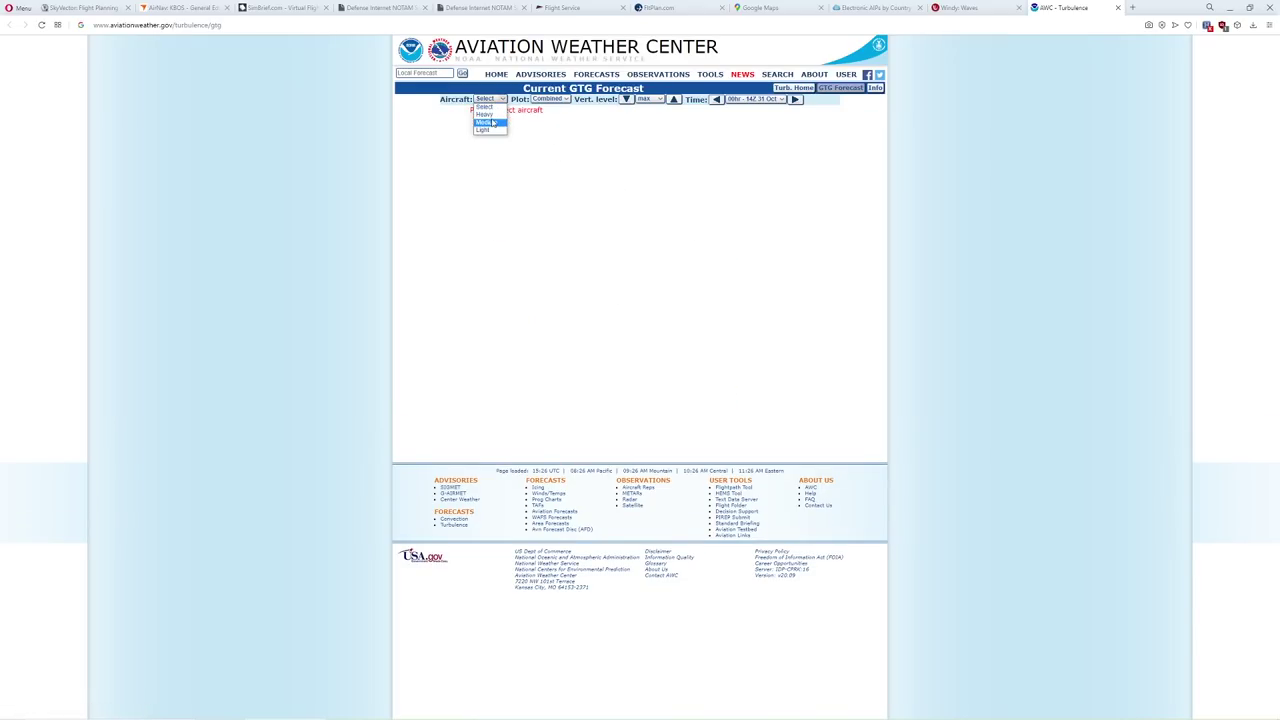
{"action": "left_click", "coordinate": [490, 123]}
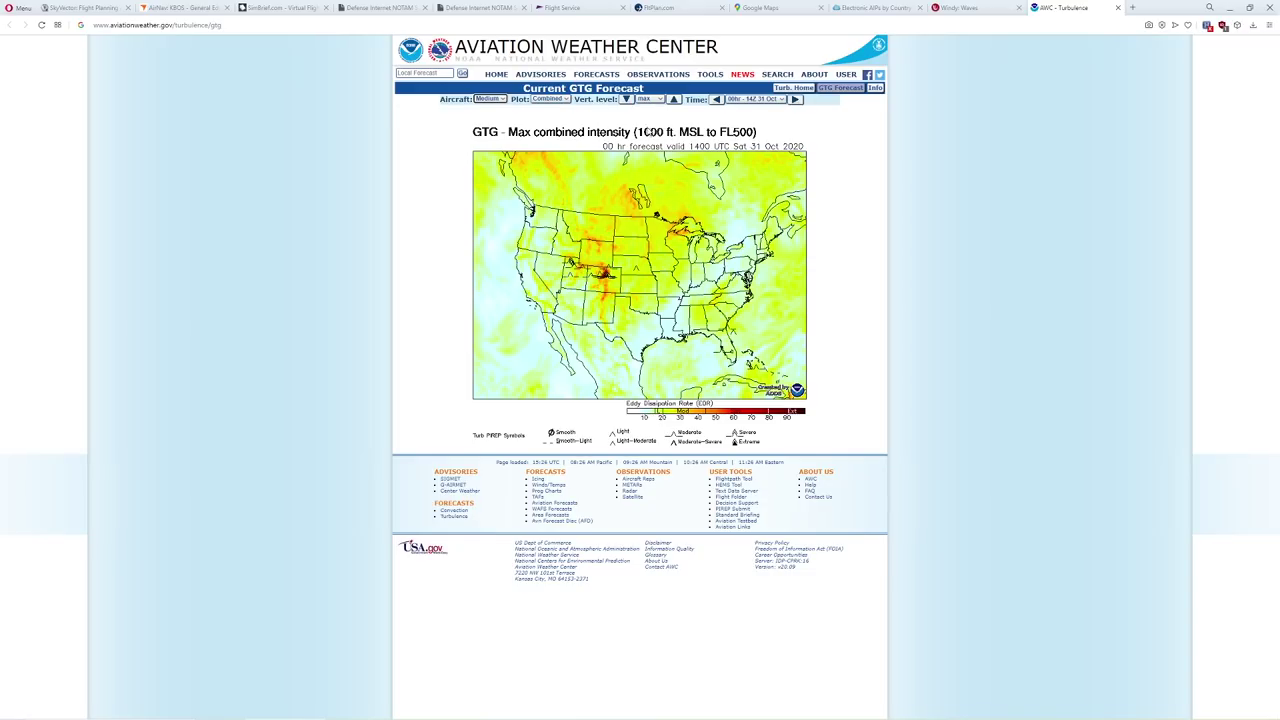
{"action": "left_click", "coordinate": [650, 99]}
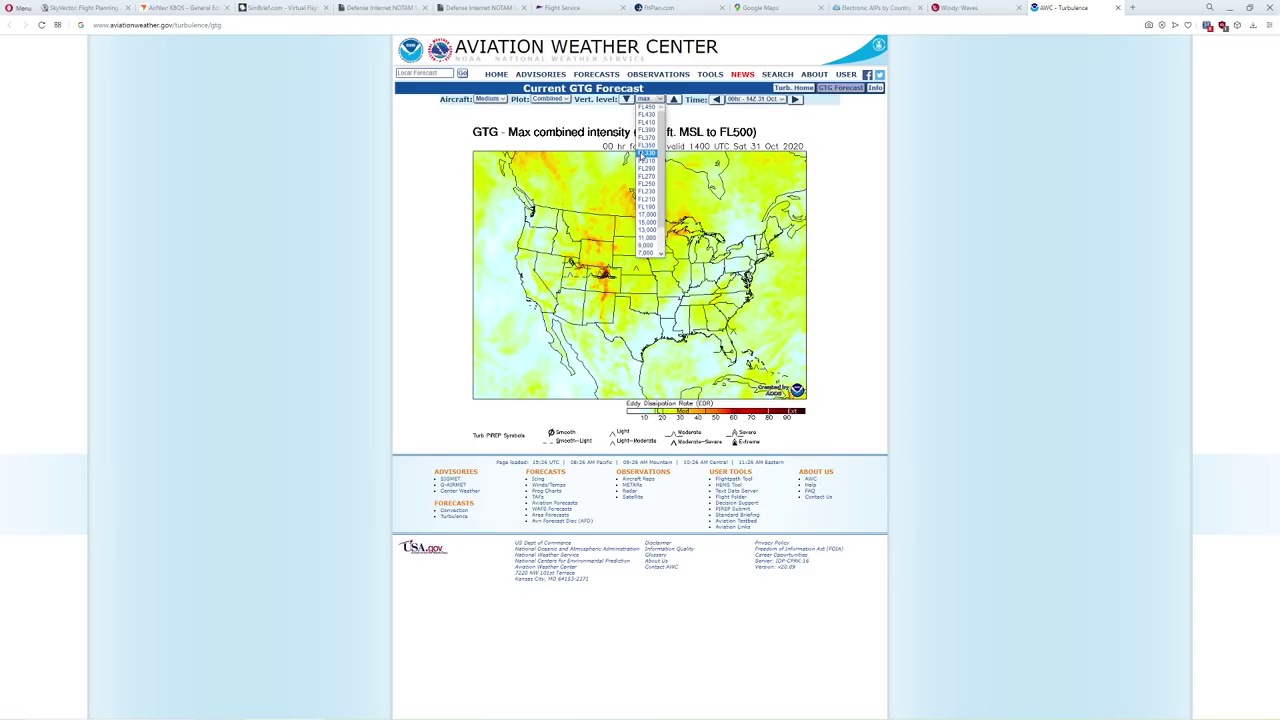
{"action": "left_click", "coordinate": [646, 244]}
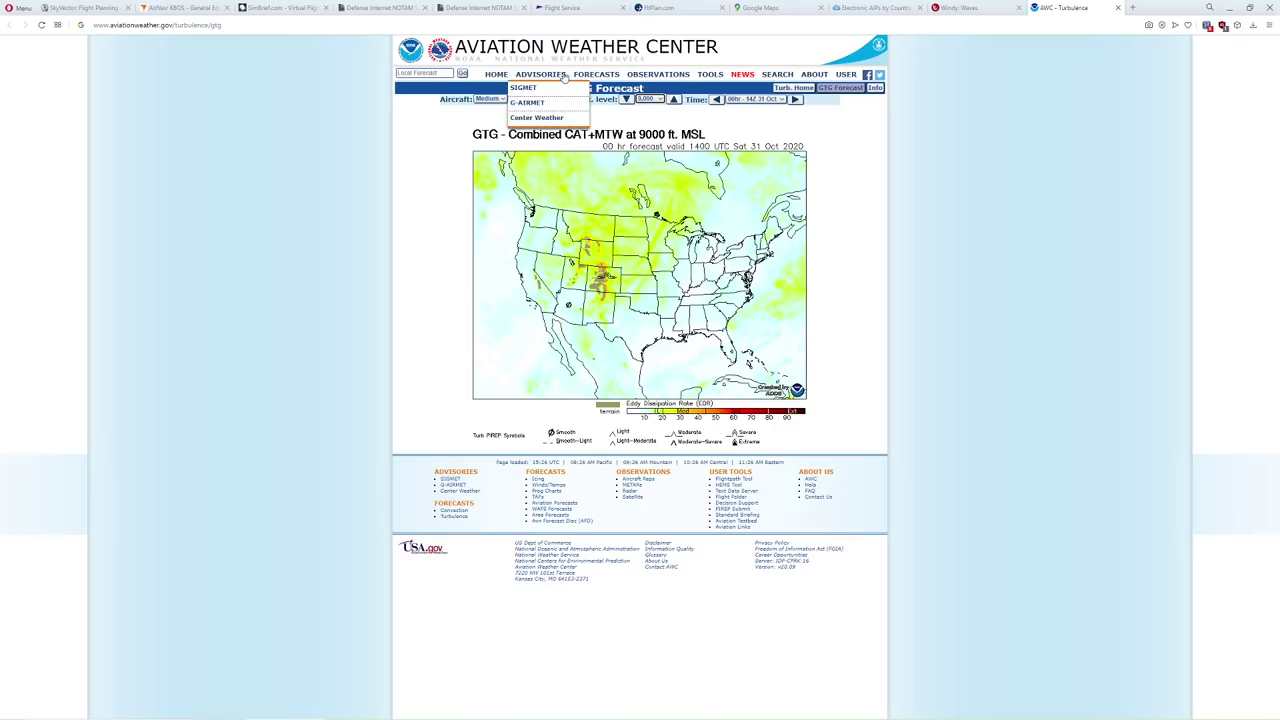
Open the Forecast Icing plots and show icing severity at 9,000 ft.
{"action": "mouse_move", "coordinate": [592, 76]}
{"action": "left_click", "coordinate": [596, 120]}
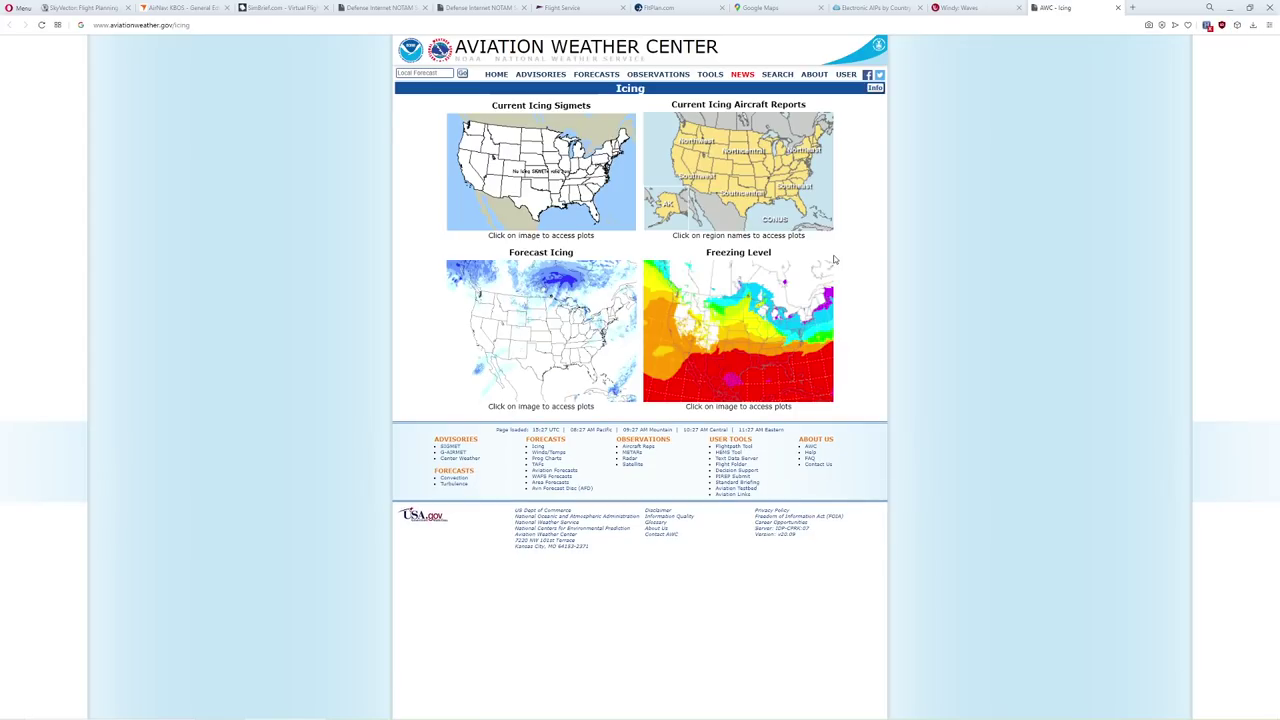
{"action": "left_click", "coordinate": [458, 294]}
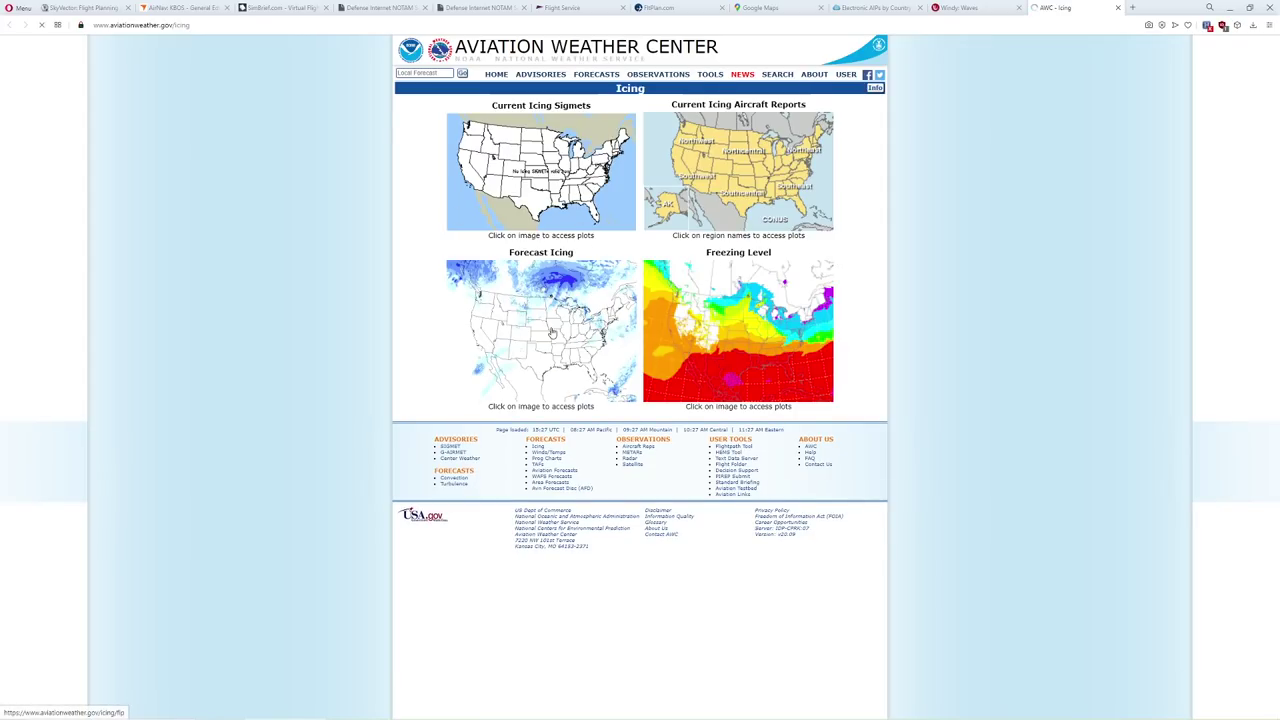
{"action": "left_click", "coordinate": [630, 99]}
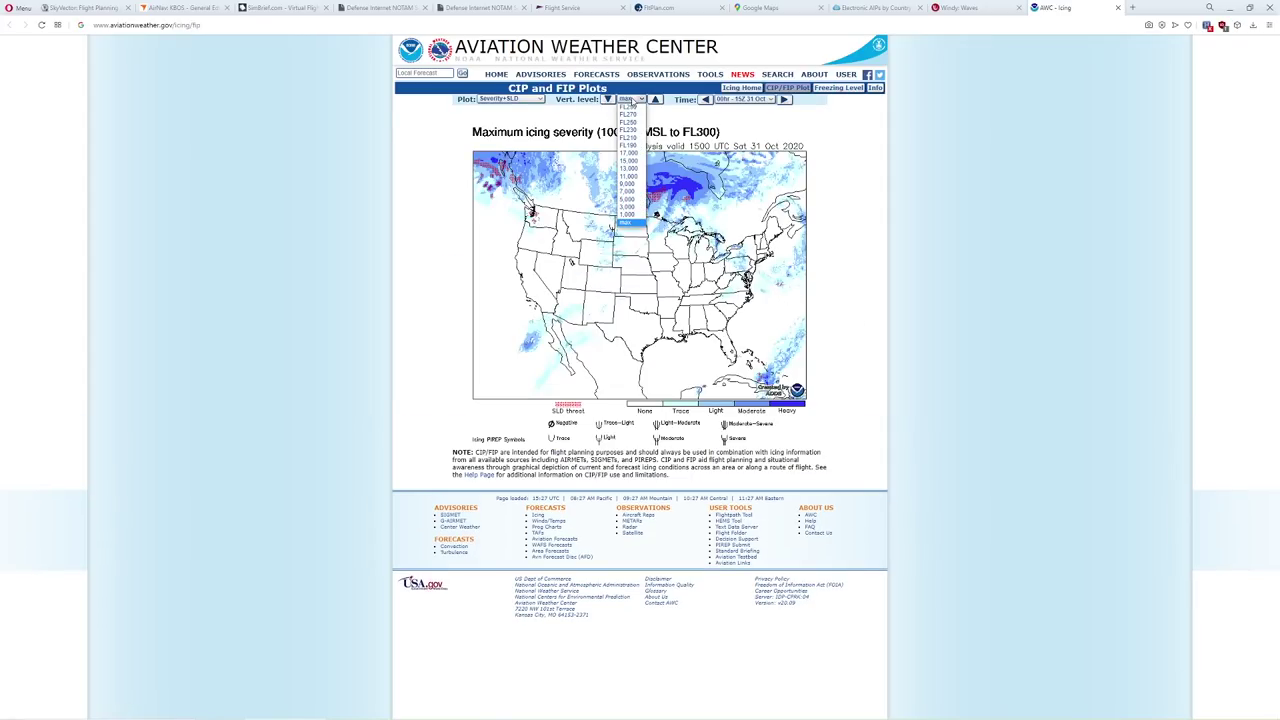
{"action": "left_click", "coordinate": [627, 184]}
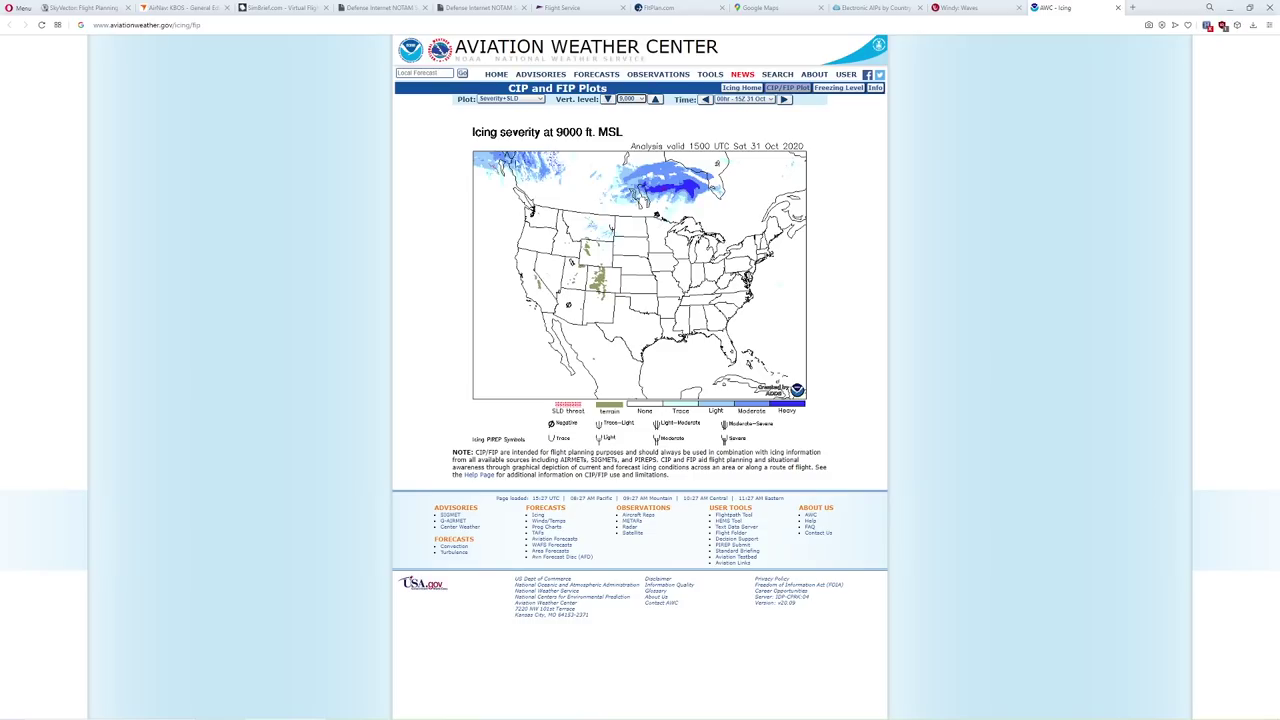
Switch the icing vertical level to FL190, then to 1,000 ft.
{"action": "left_click", "coordinate": [629, 100]}
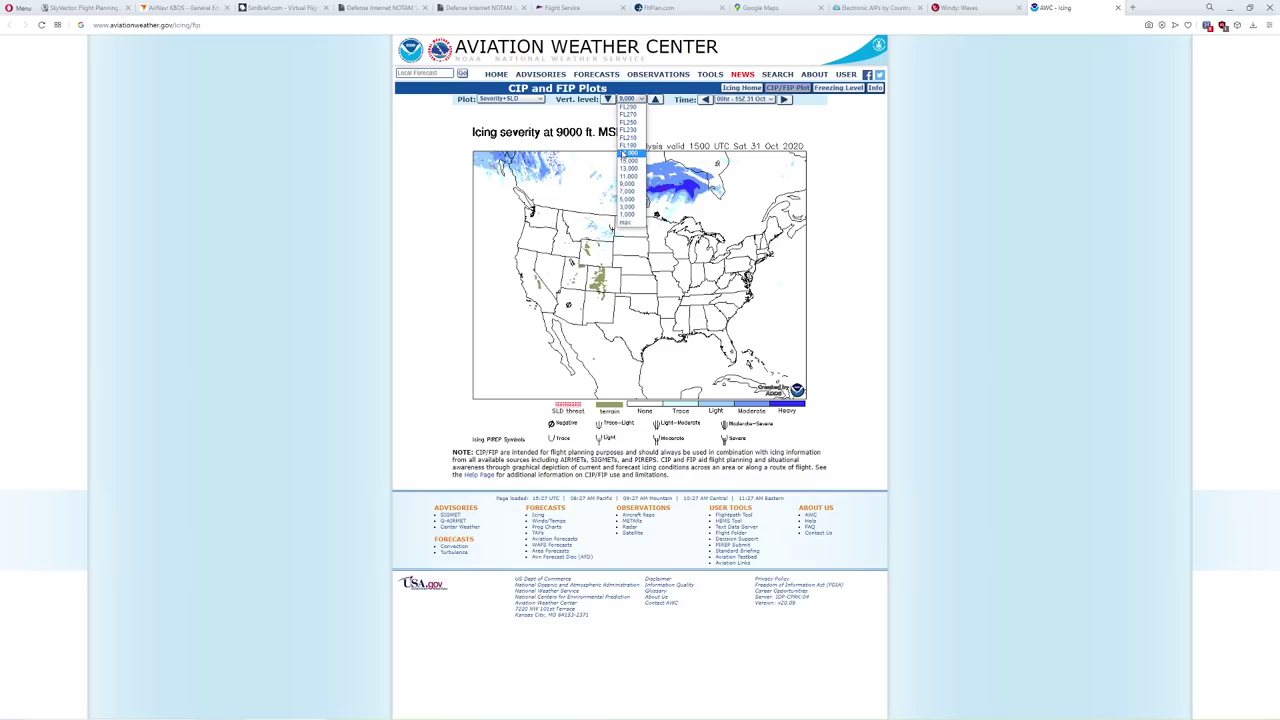
{"action": "left_click", "coordinate": [622, 146]}
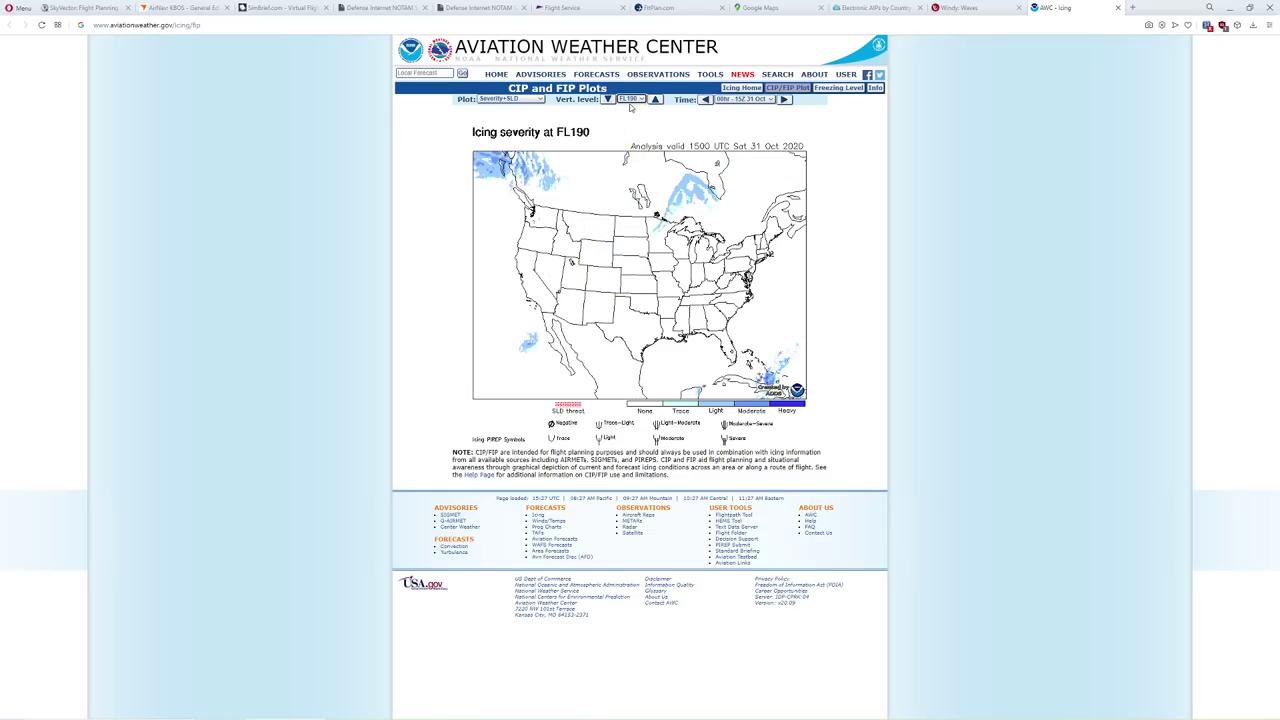
{"action": "left_click", "coordinate": [629, 100]}
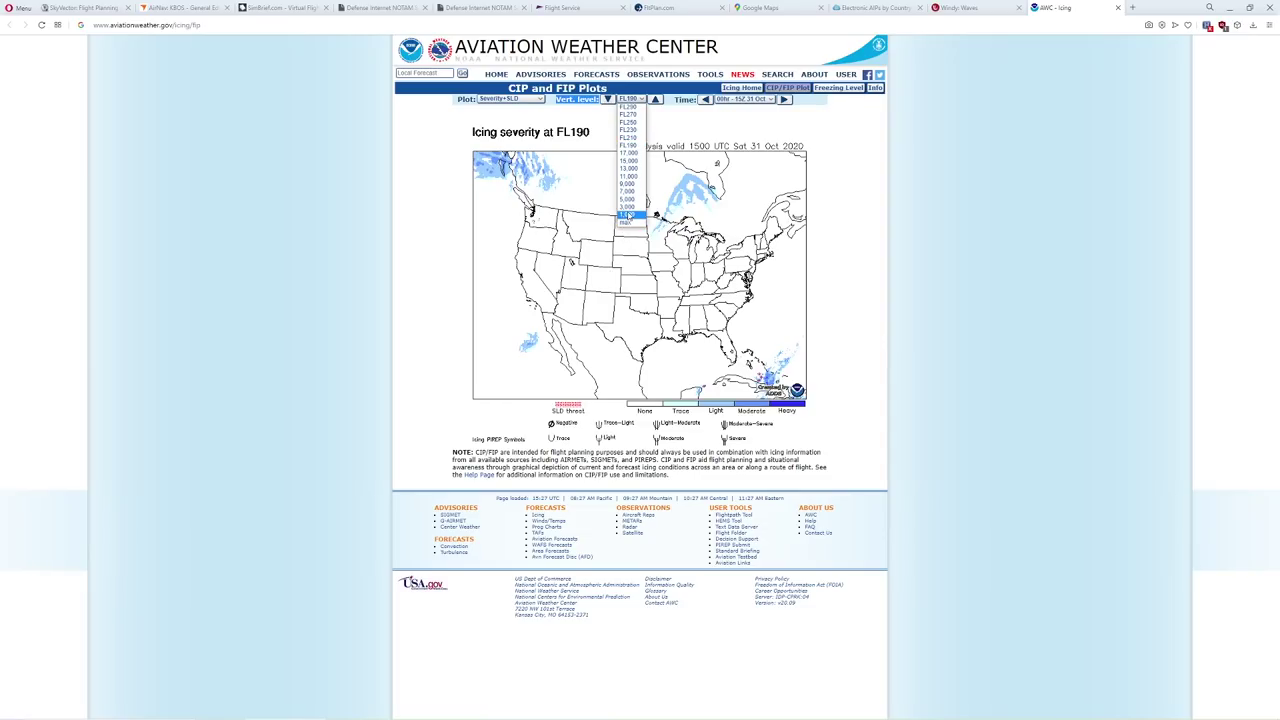
{"action": "left_click", "coordinate": [627, 215]}
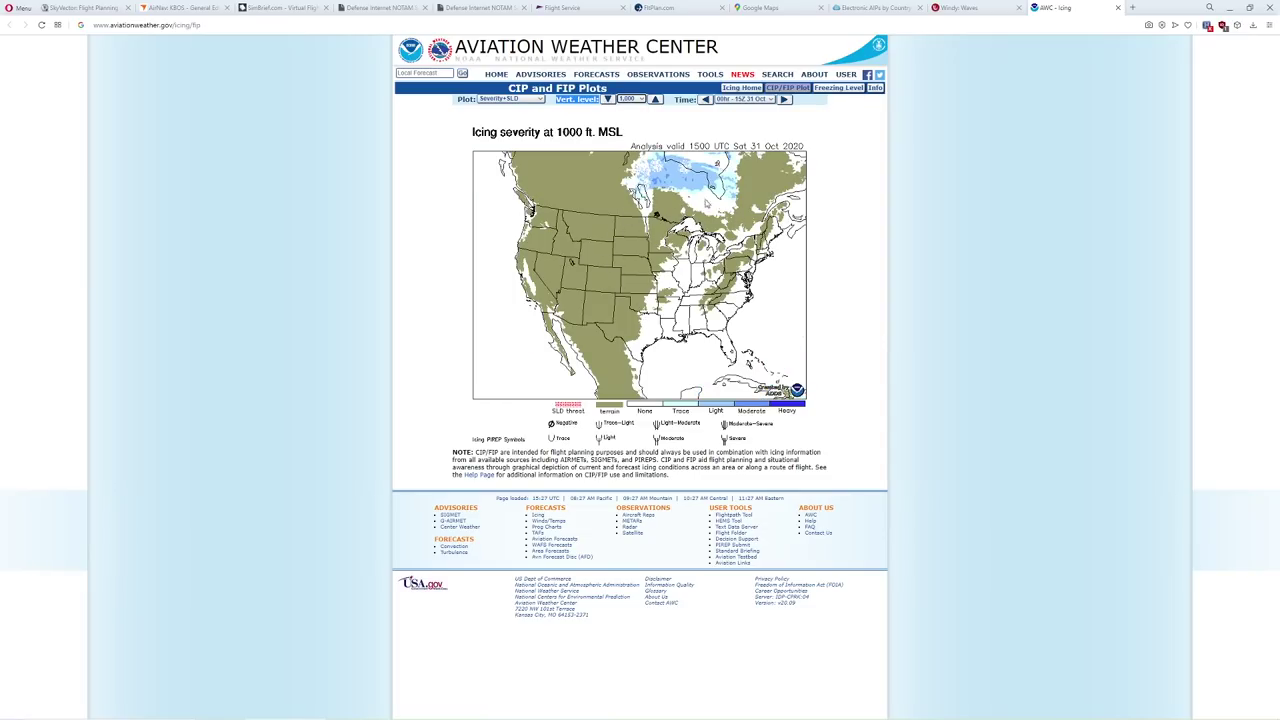